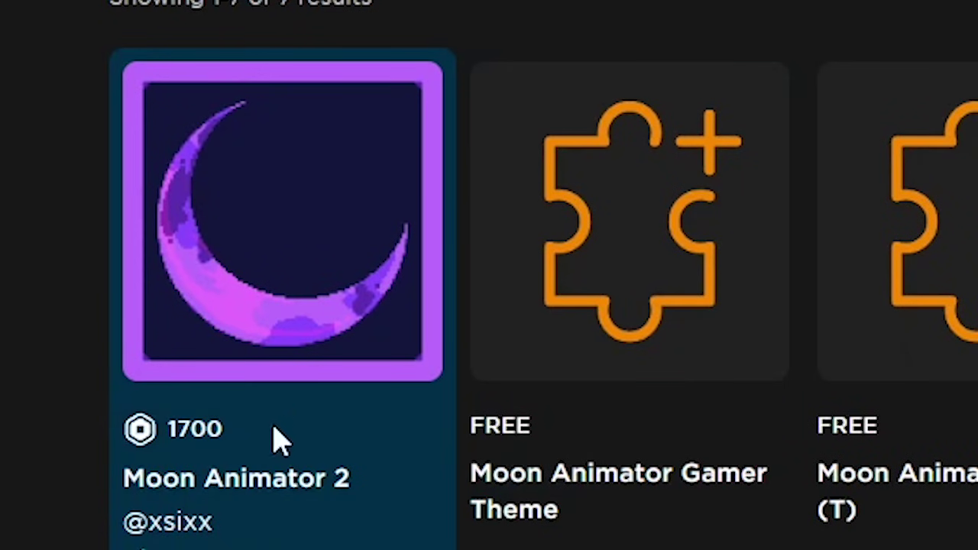
left_click_drag(279, 442, 212, 396)
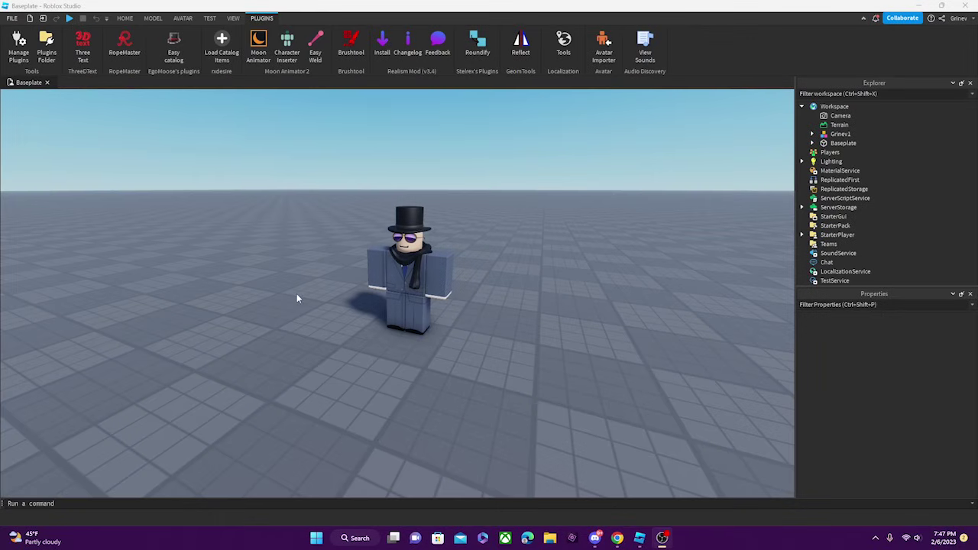
Step: Open the Moon Animator plugin and place its window beside the character
left_click(125, 18)
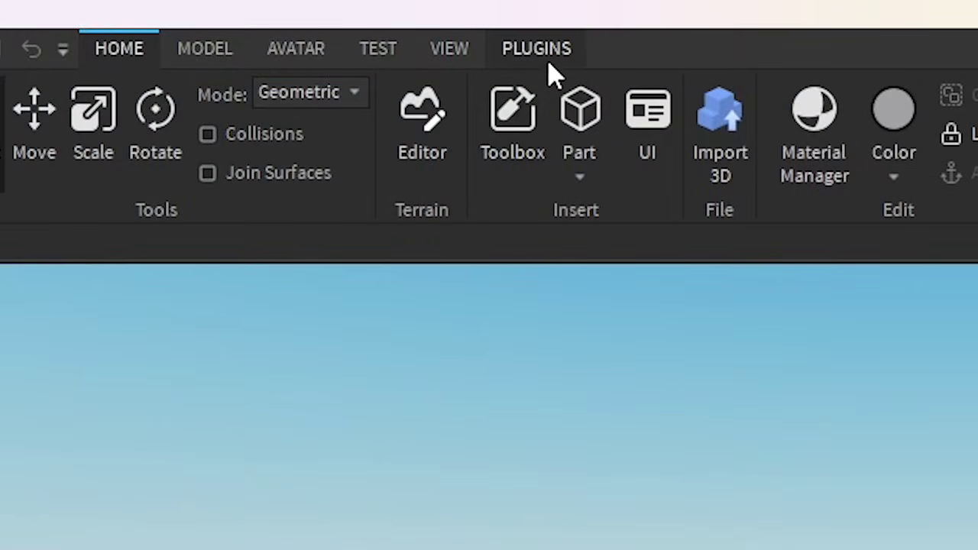
left_click(554, 69)
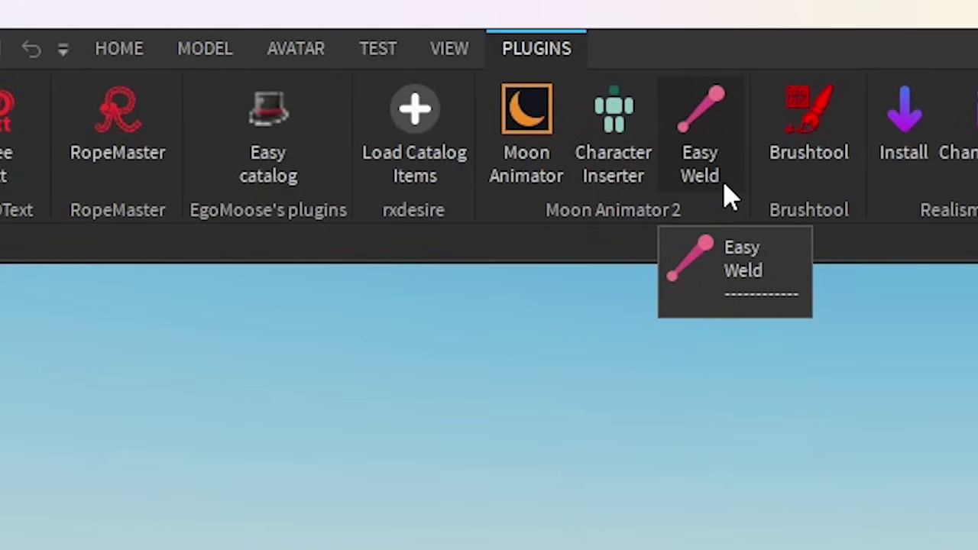
left_click(558, 192)
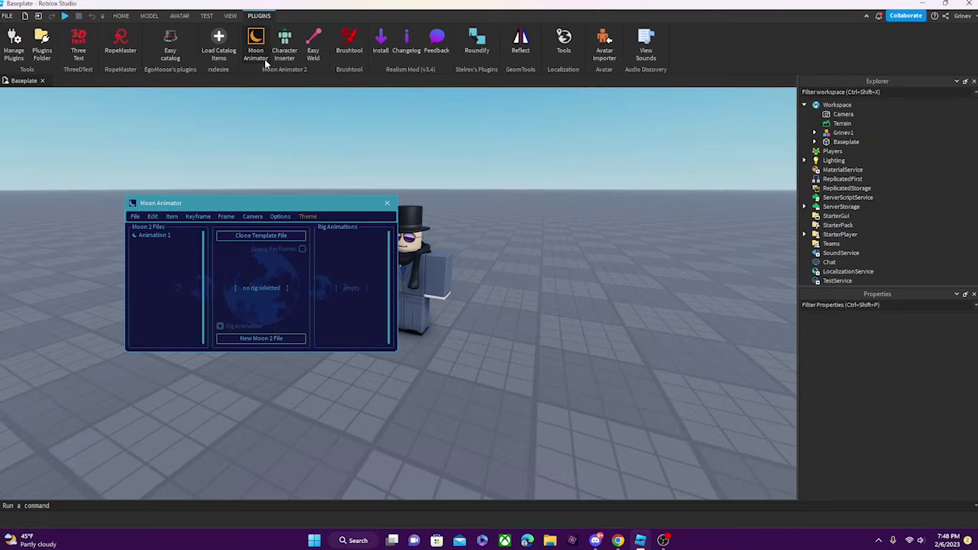
left_click_drag(264, 207, 302, 215)
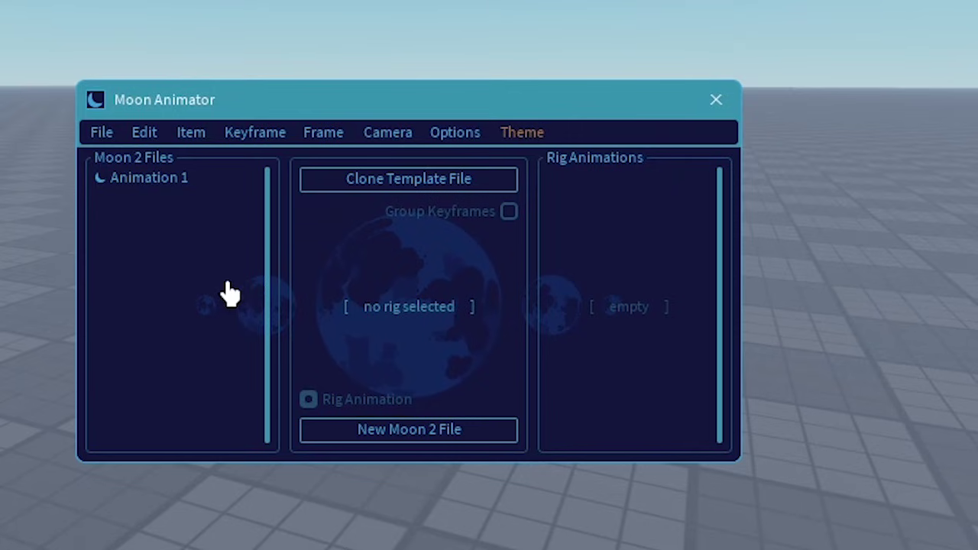
left_click_drag(350, 102, 616, 174)
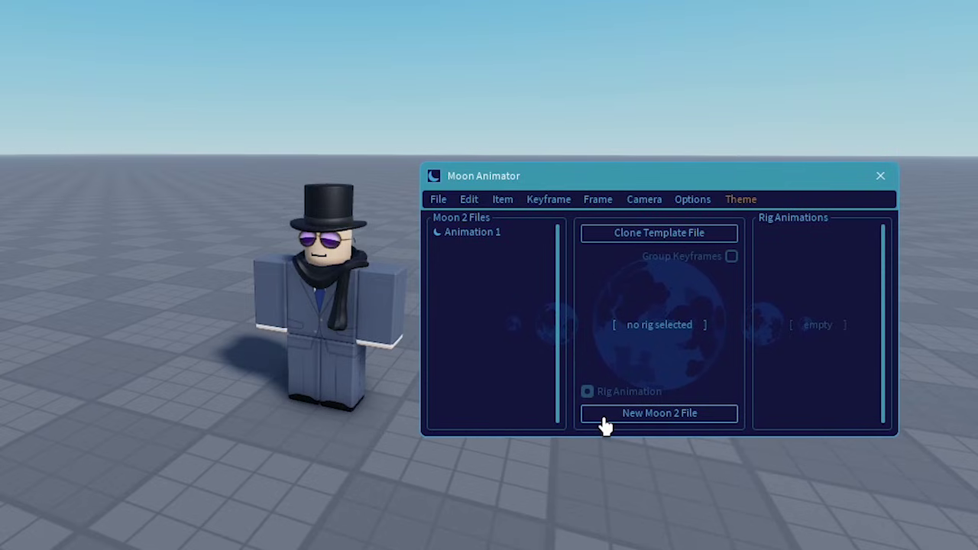
Step: Create a new Moon 2 file and add the character to it as an item with the Rig property
left_click(662, 428)
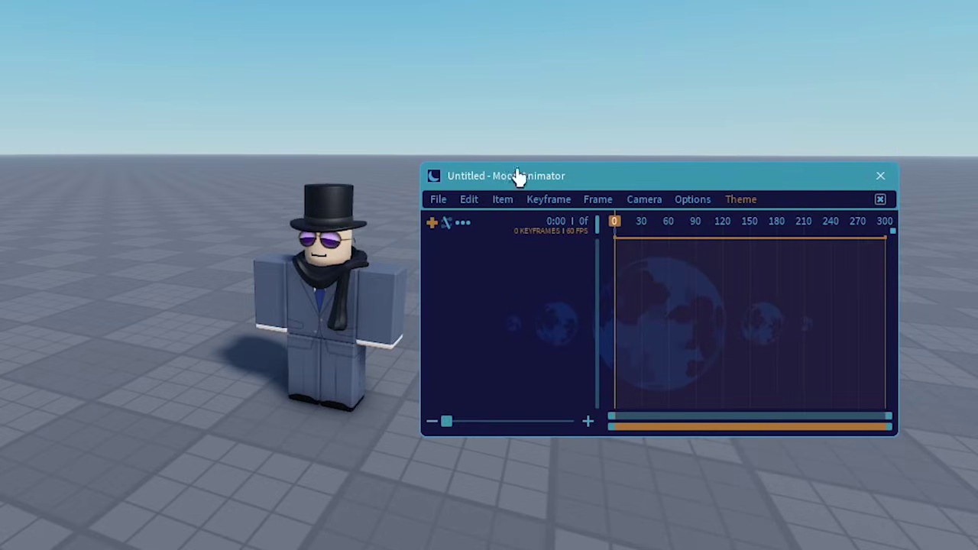
left_click(433, 222)
left_click(348, 292)
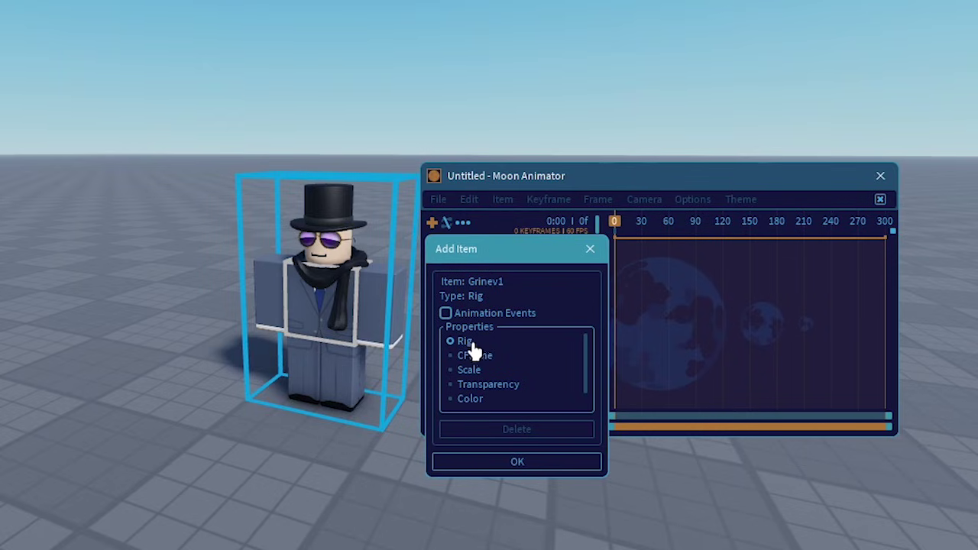
left_click(484, 463)
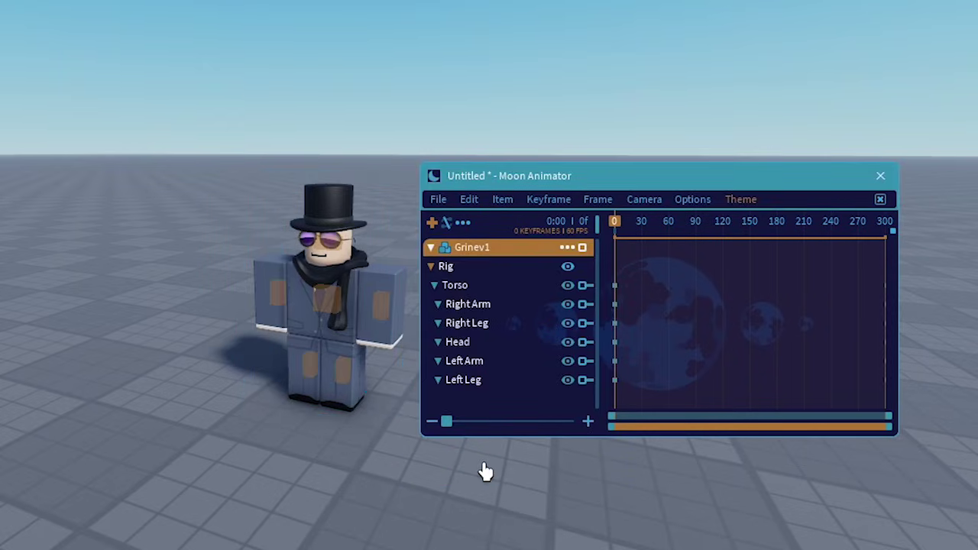
Step: Select the rig's torso and move it sideways by about 3.7 studs at frame 0
left_click(334, 306)
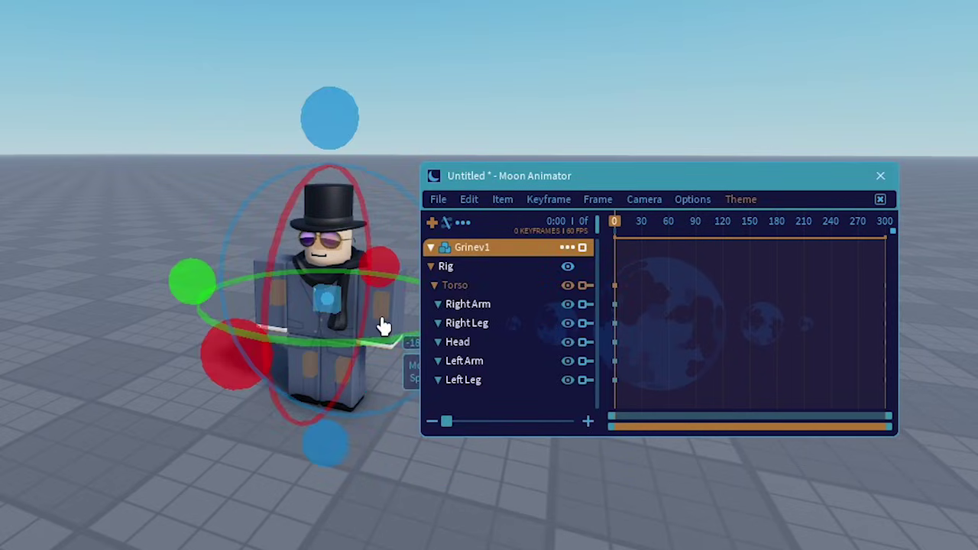
key("r")
left_click_drag(384, 323, 360, 312)
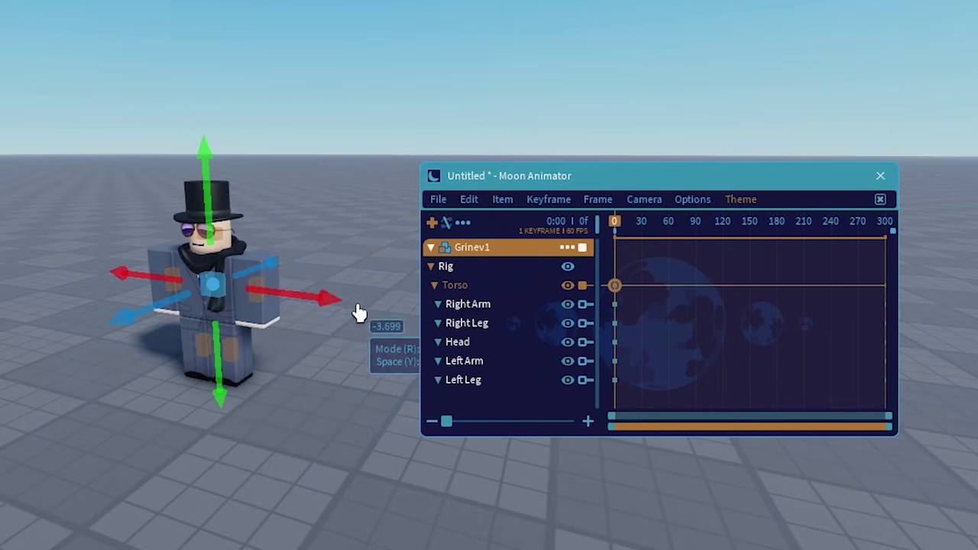
left_click(389, 313)
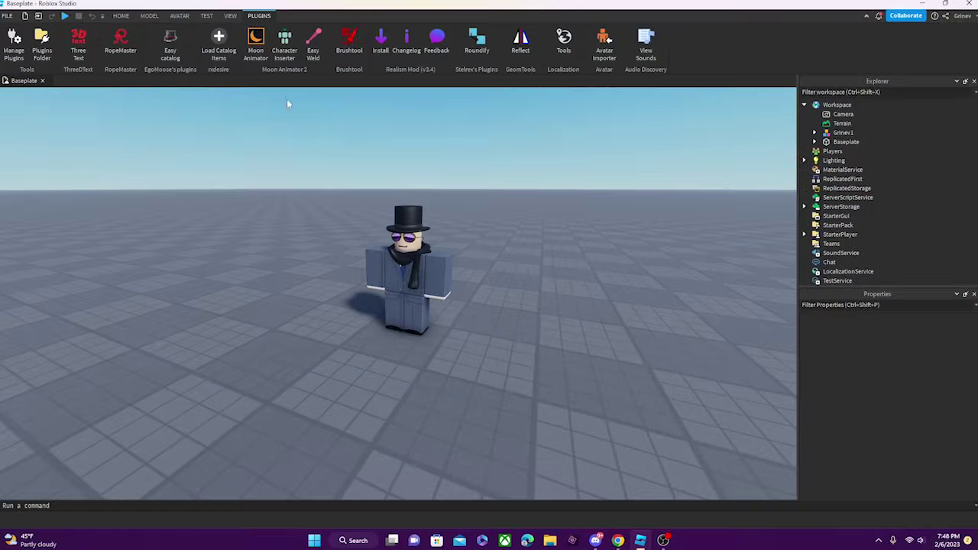
Step: Open the Character Inserter and place its window beside the character
left_click(287, 47)
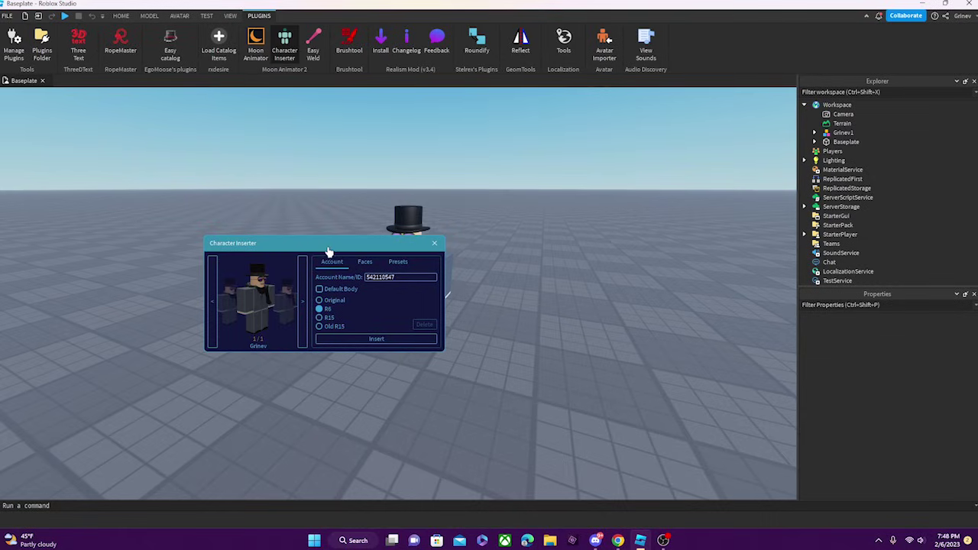
left_click_drag(329, 250, 572, 222)
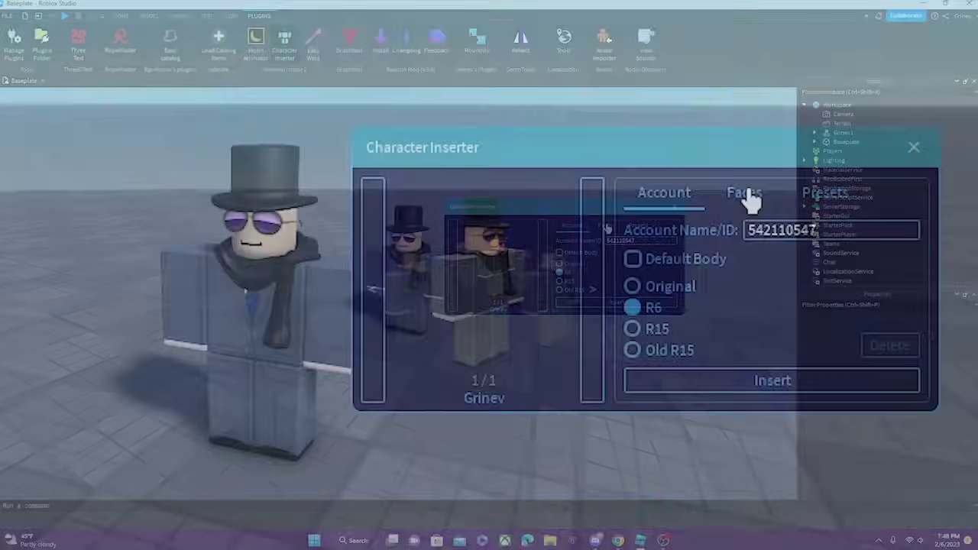
Step: Look through the Character Inserter's available faces and its R6, R15 and OldR15 character presets
left_click(751, 195)
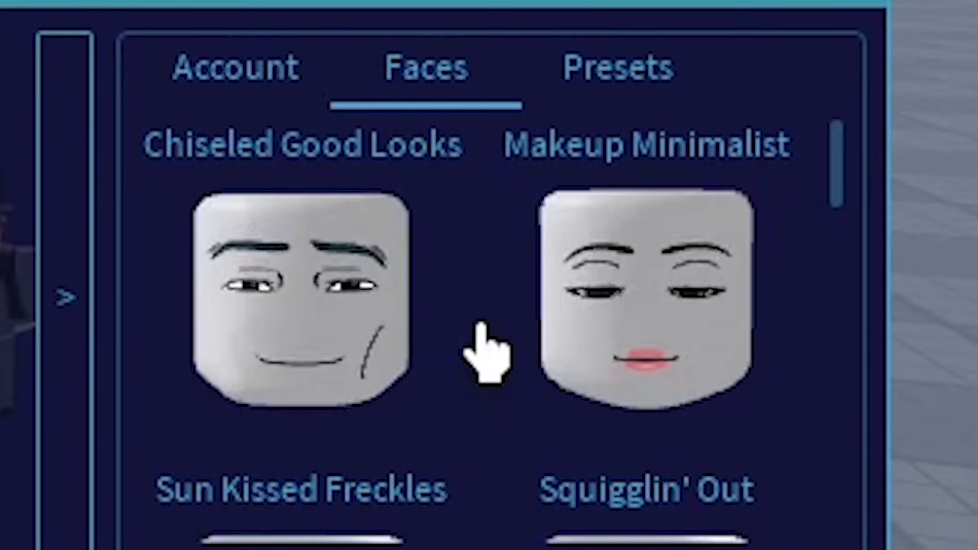
scroll(480, 324, "down", 3)
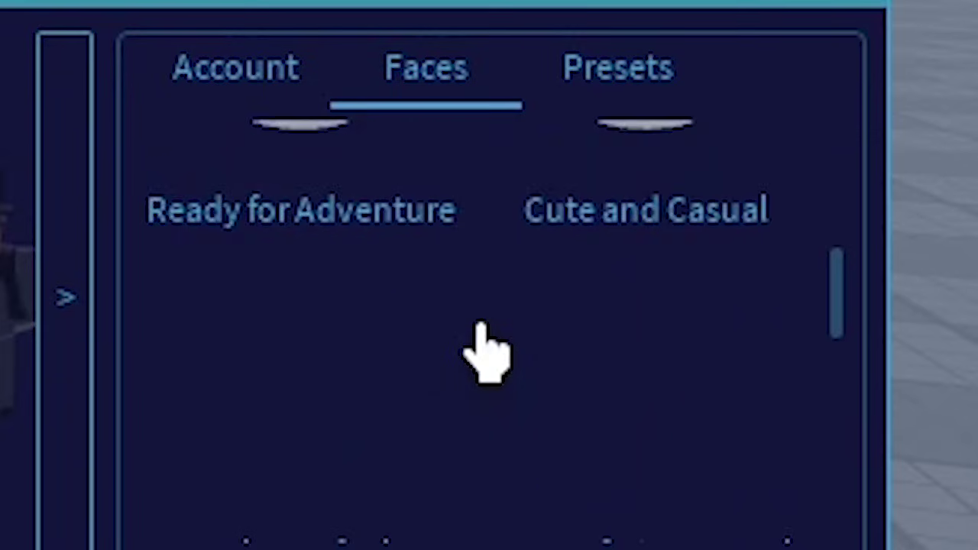
scroll(480, 325, "up", 3)
scroll(712, 286, "down", 10)
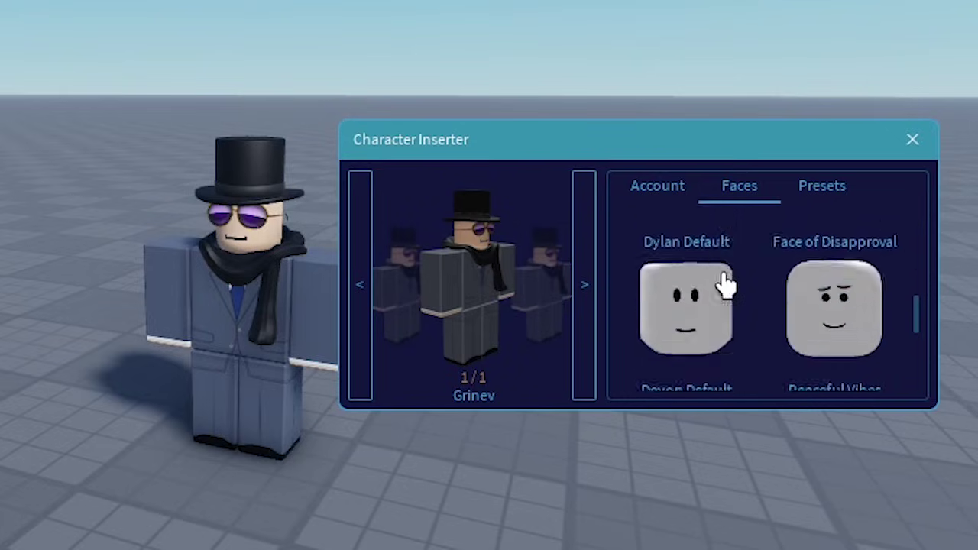
scroll(726, 285, "down", 2)
scroll(730, 284, "up", 10)
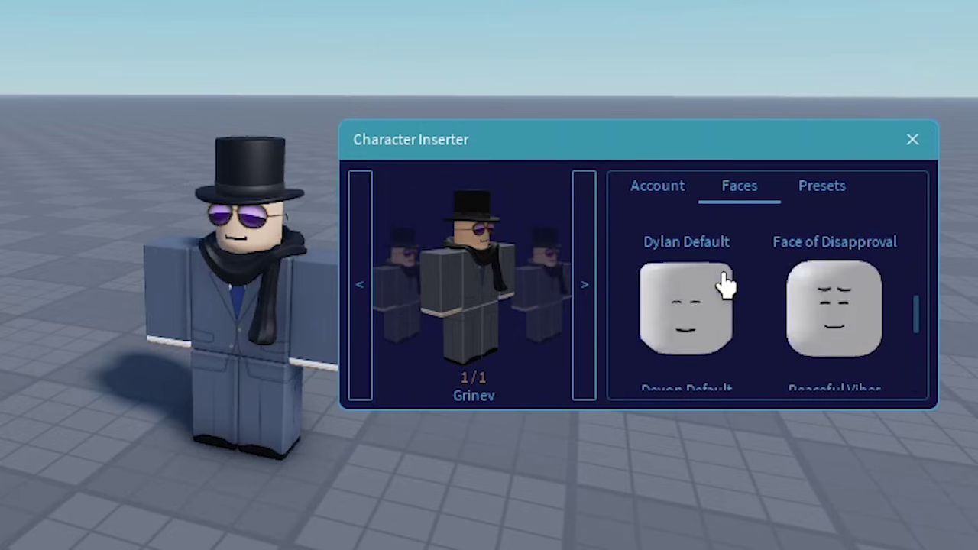
left_click(819, 200)
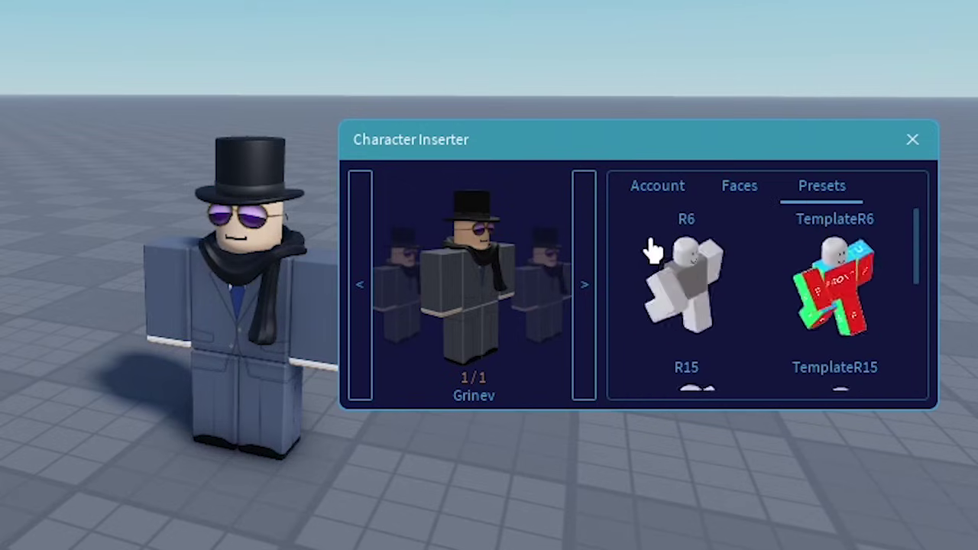
scroll(654, 250, "down", 5)
scroll(721, 295, "up", 2)
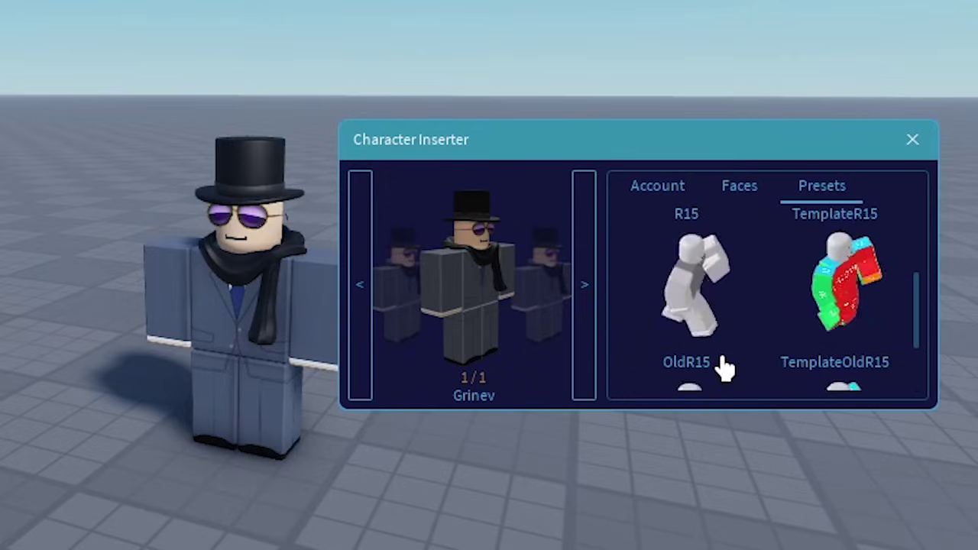
scroll(734, 337, "up", 3)
scroll(787, 311, "down", 6)
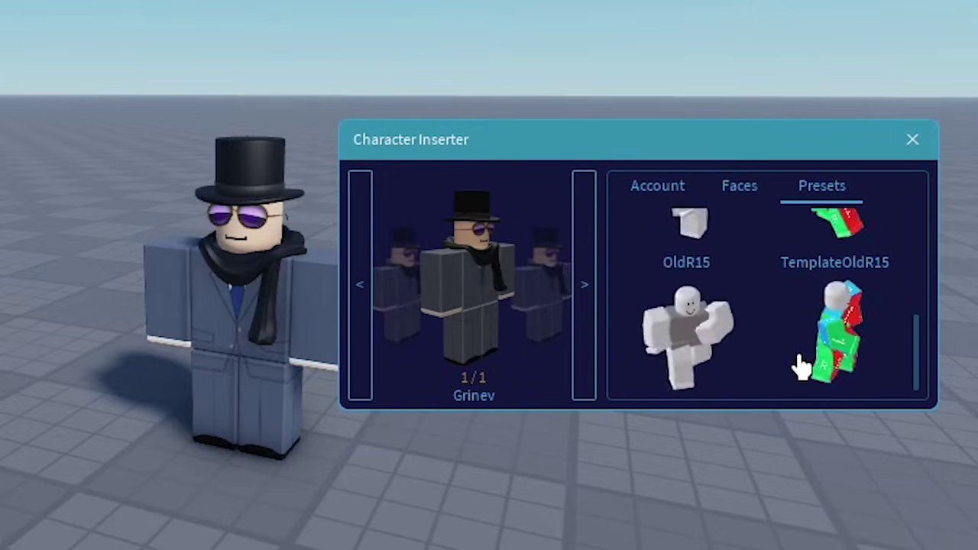
scroll(800, 367, "up", 2)
scroll(801, 365, "up", 3)
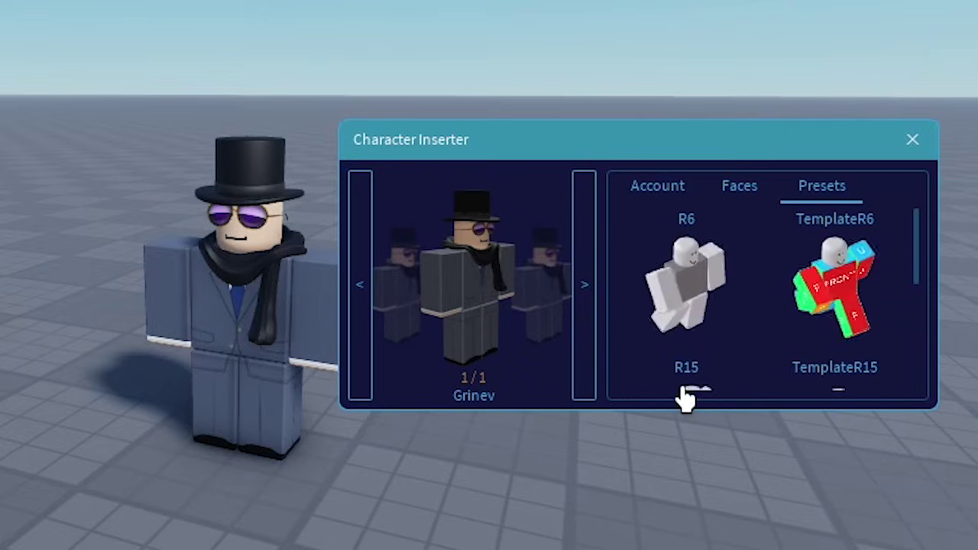
Step: Insert an R6 character from the entered account and place it on the baseplate next to the existing character
left_click(740, 184)
left_click(666, 195)
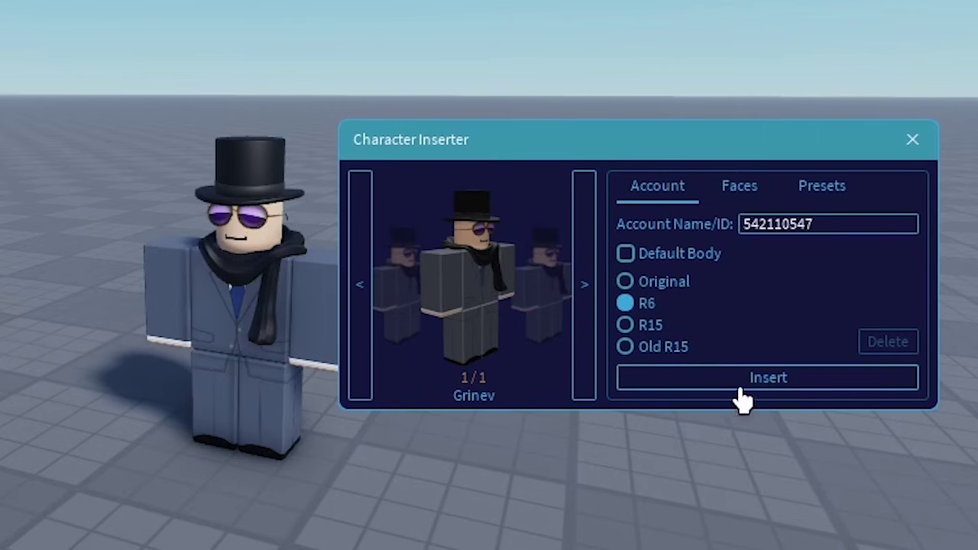
left_click(764, 378)
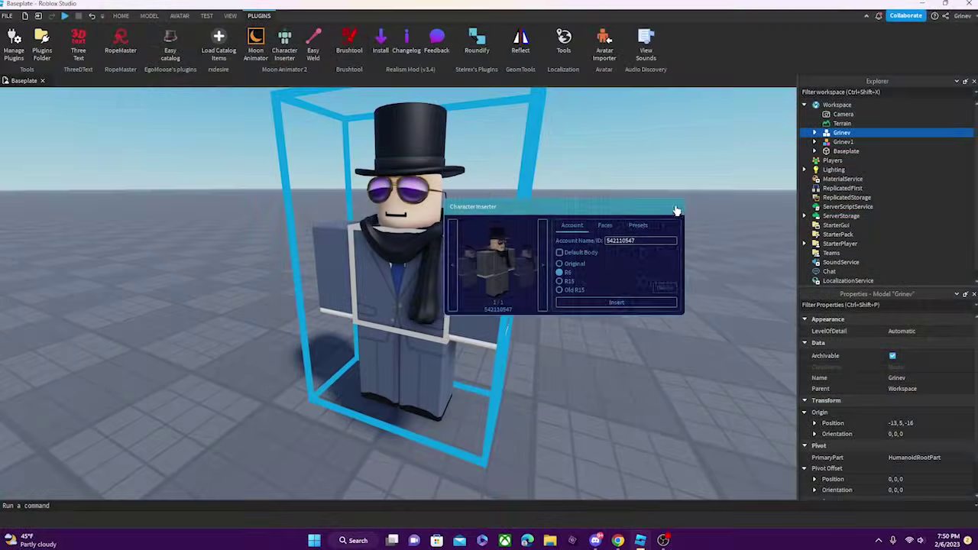
left_click(676, 210)
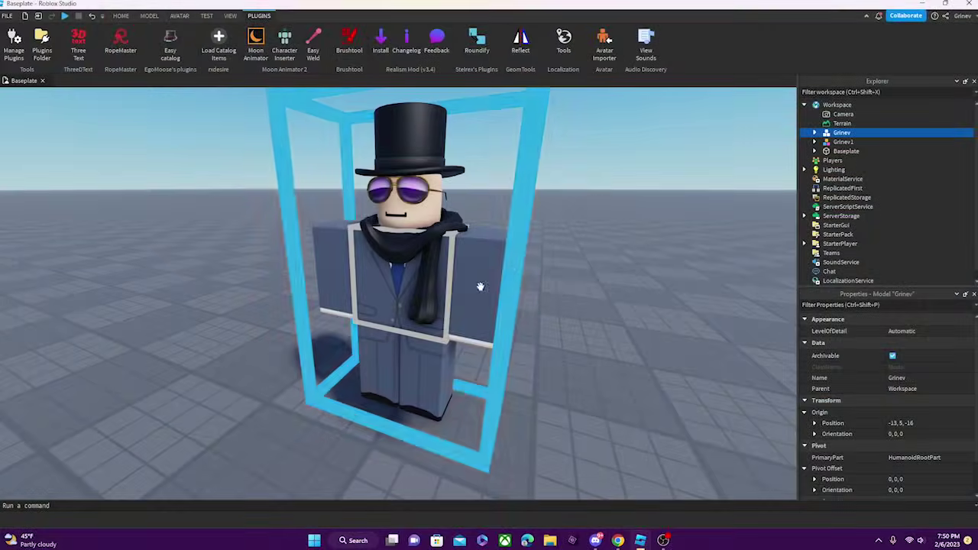
left_click_drag(415, 323, 542, 375)
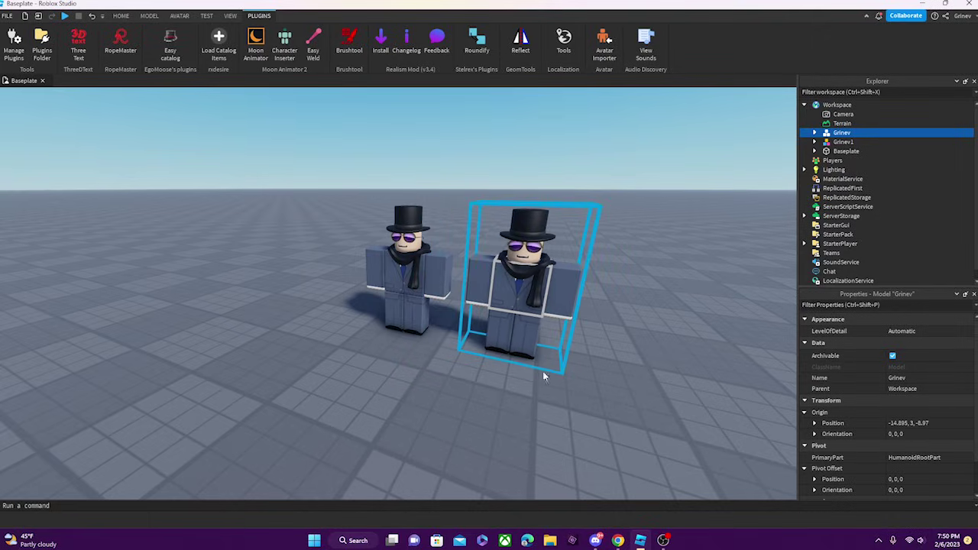
left_click(656, 386)
Step: Append 2 to the name of the newly inserted character model
left_click(517, 296)
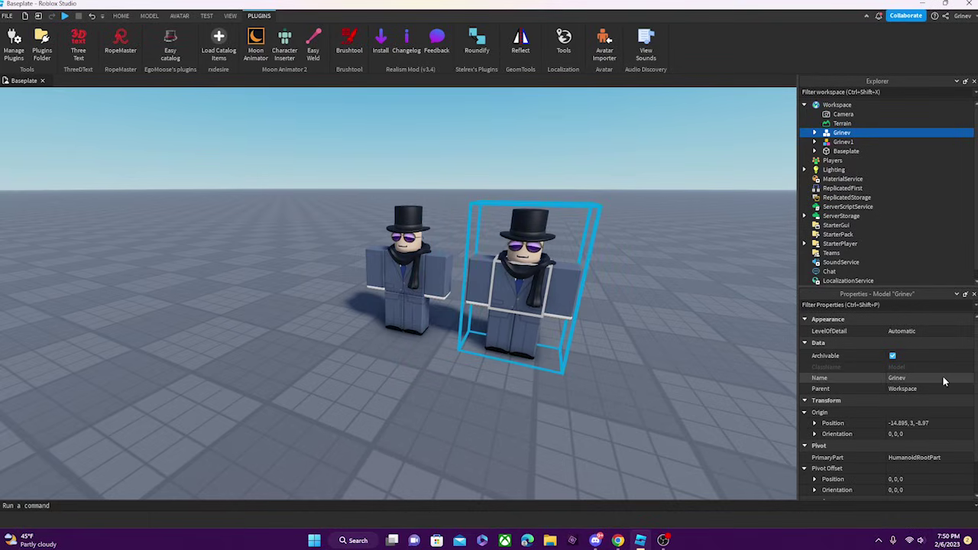
left_click(942, 377)
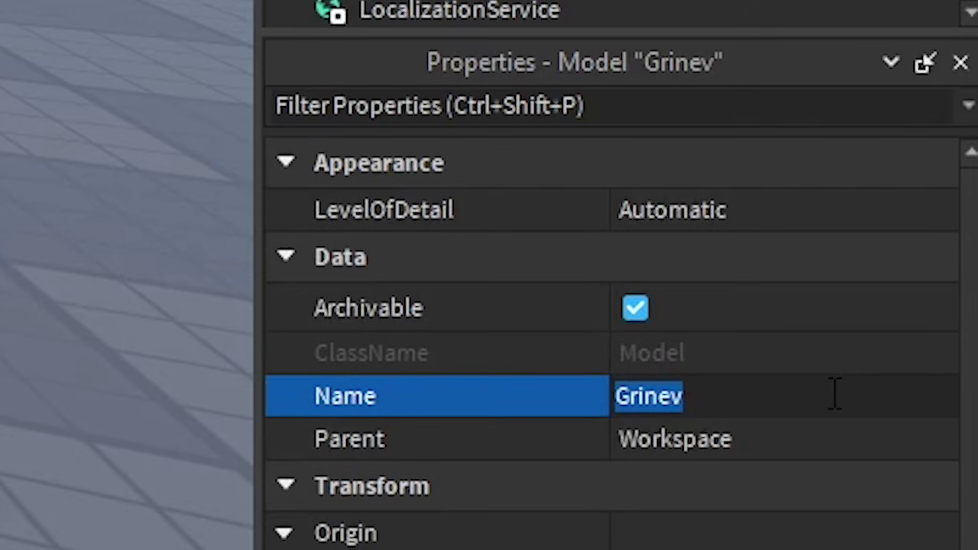
left_click(836, 394)
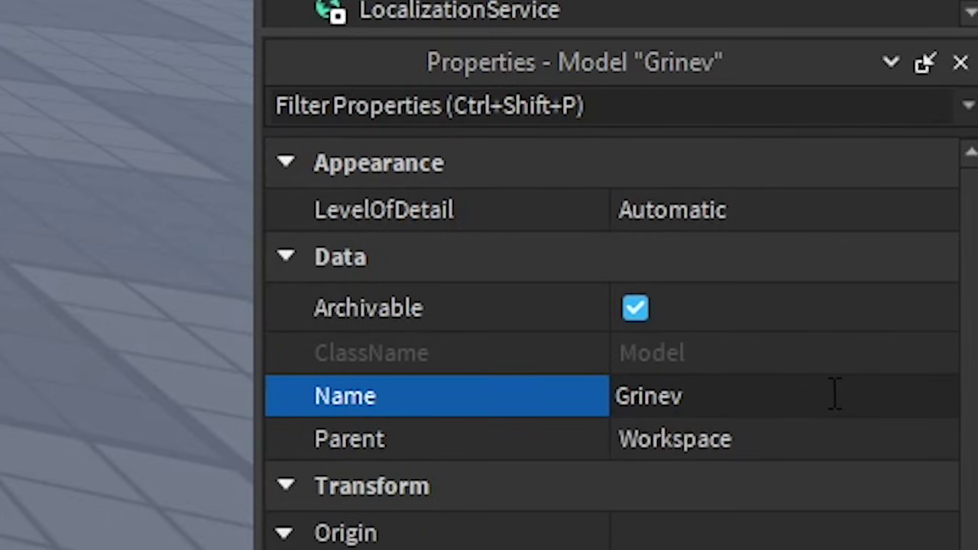
type("2")
key("Return")
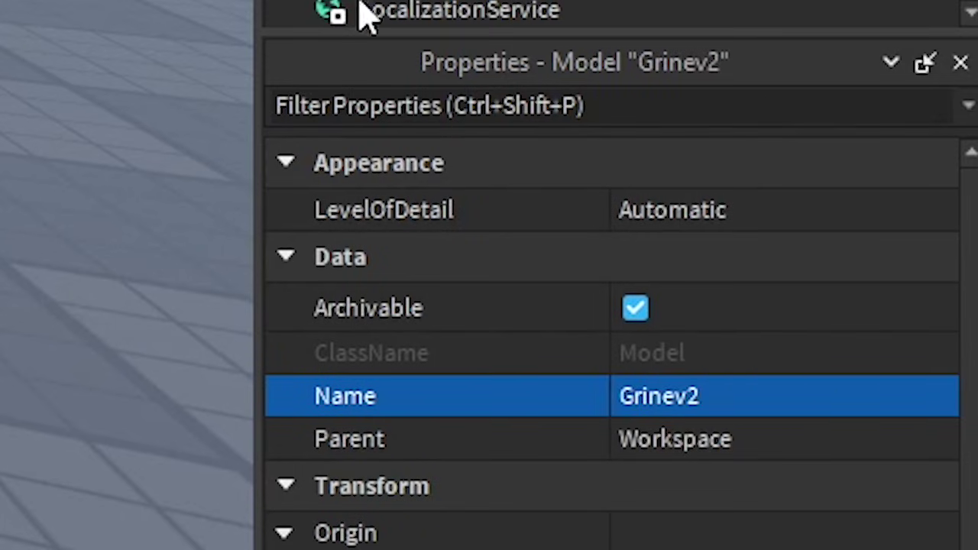
left_click(0, 414)
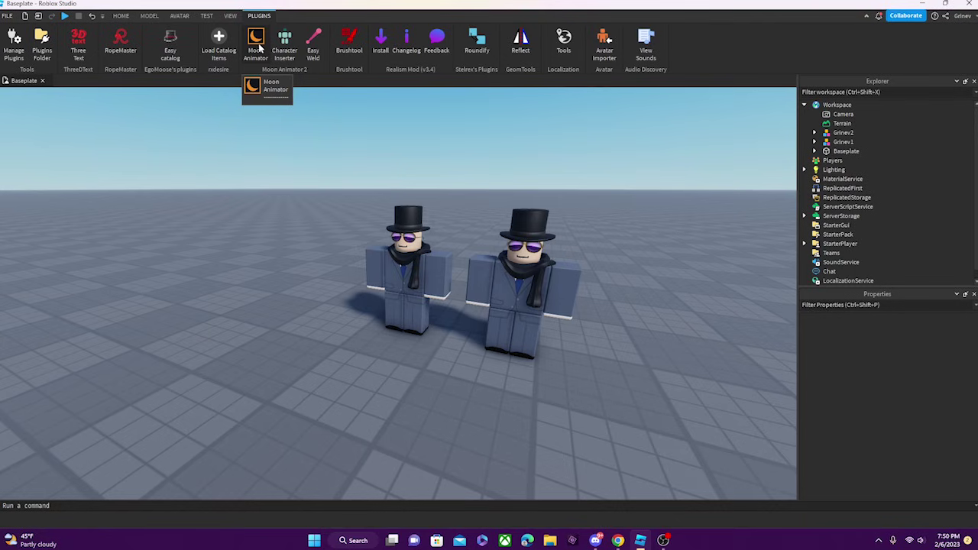
Step: Open Moon Animator with its window clear of both characters and deselect the second character
left_click(522, 294)
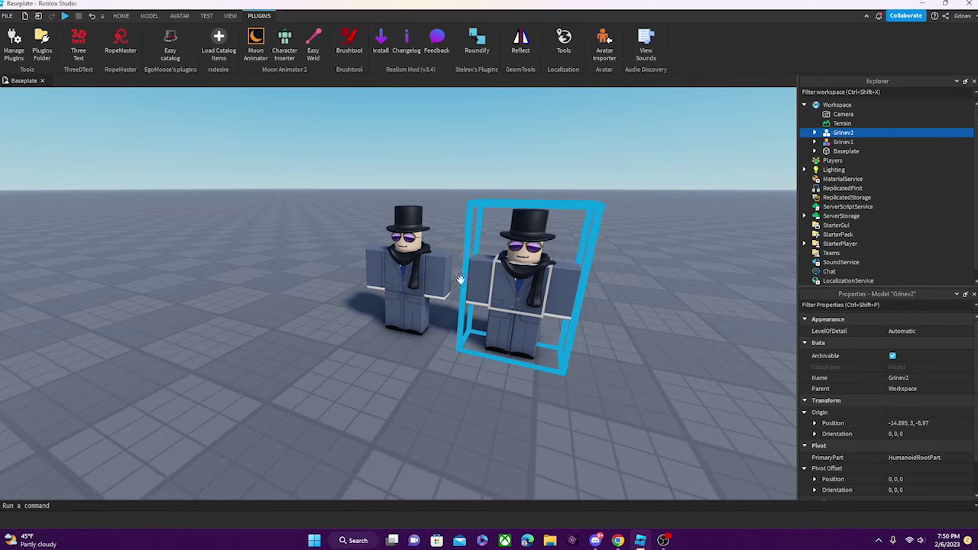
left_click(256, 40)
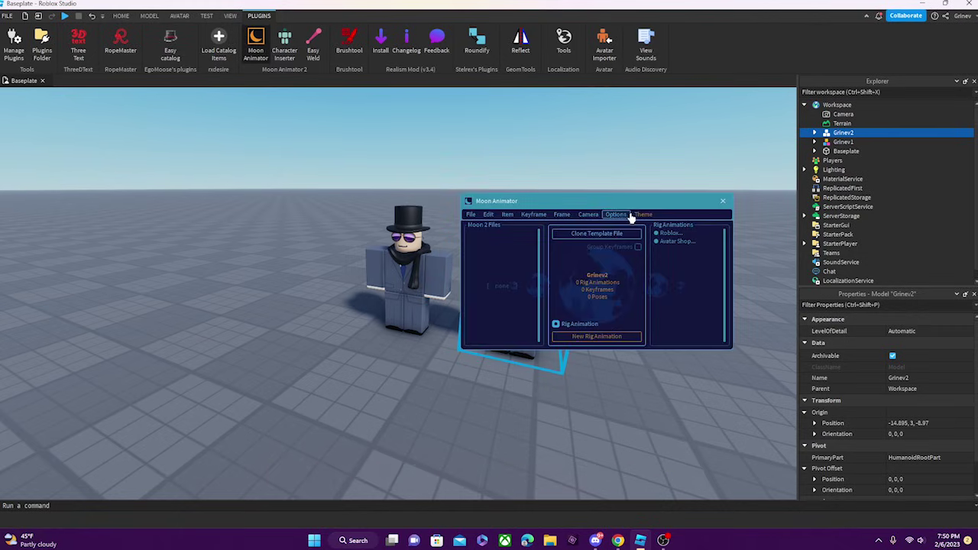
left_click_drag(633, 217, 251, 215)
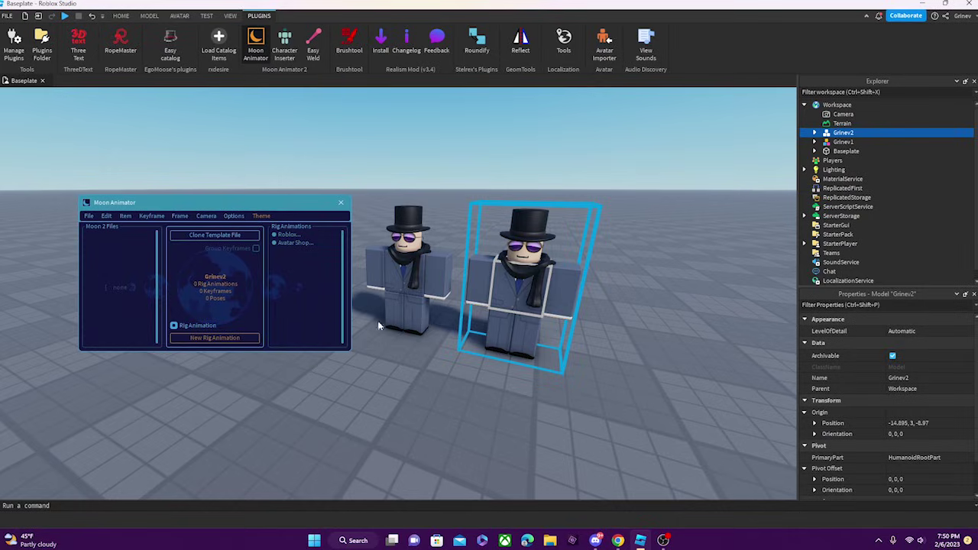
left_click(387, 368)
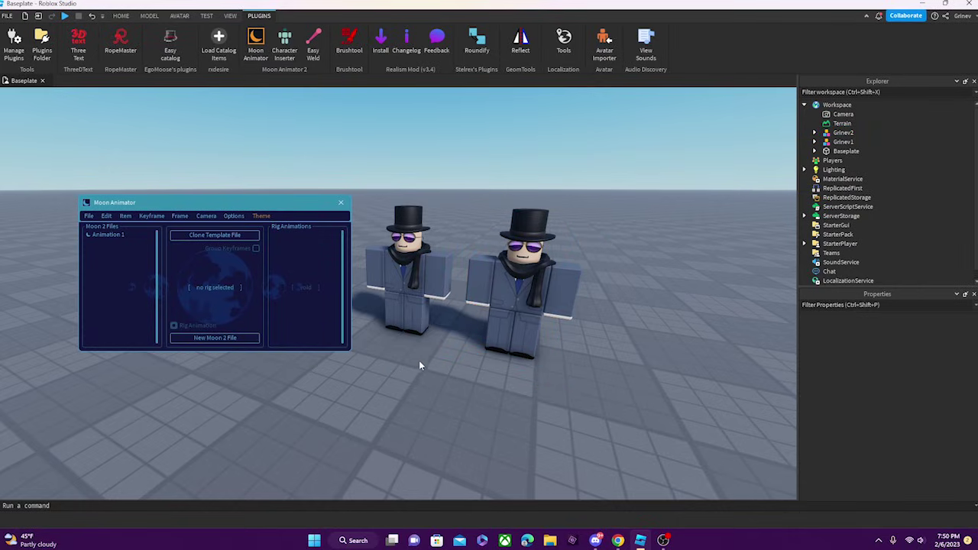
Step: Create a new rig animation for the second character, then save and close it under the name Animation 3
left_click(513, 302)
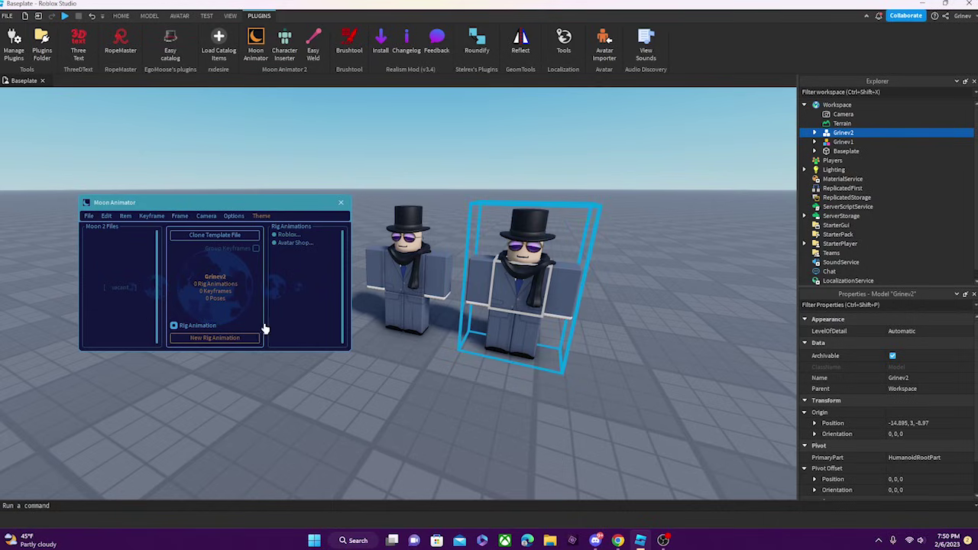
left_click(238, 343)
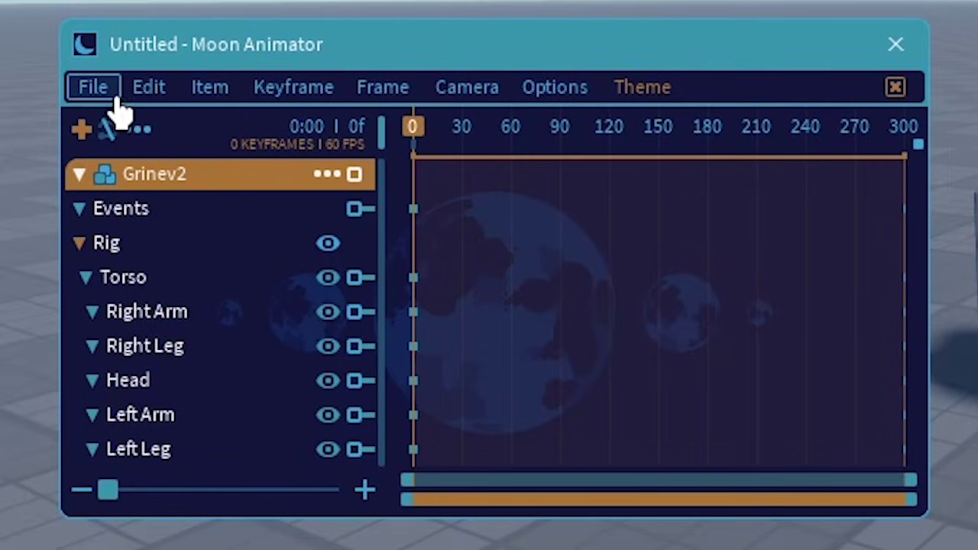
left_click(114, 90)
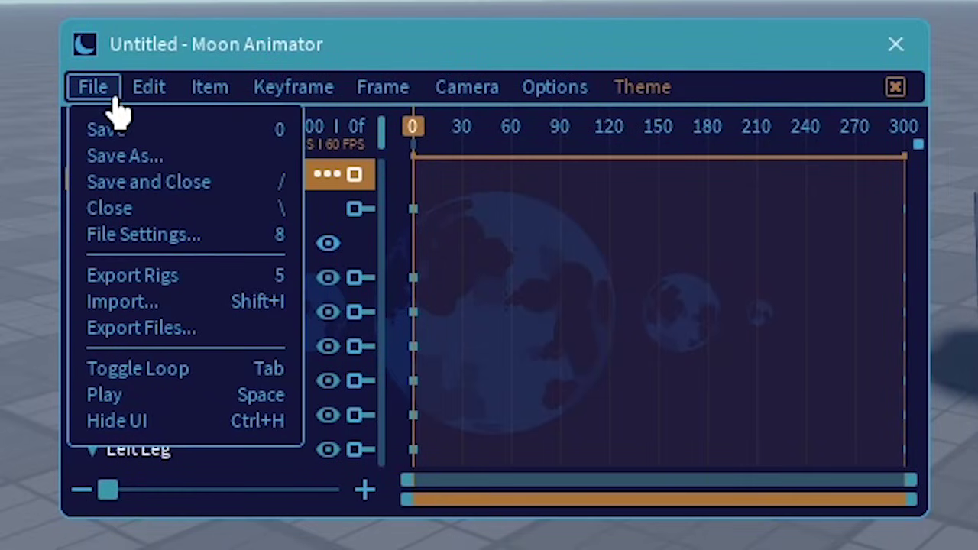
left_click(166, 187)
left_click(347, 295)
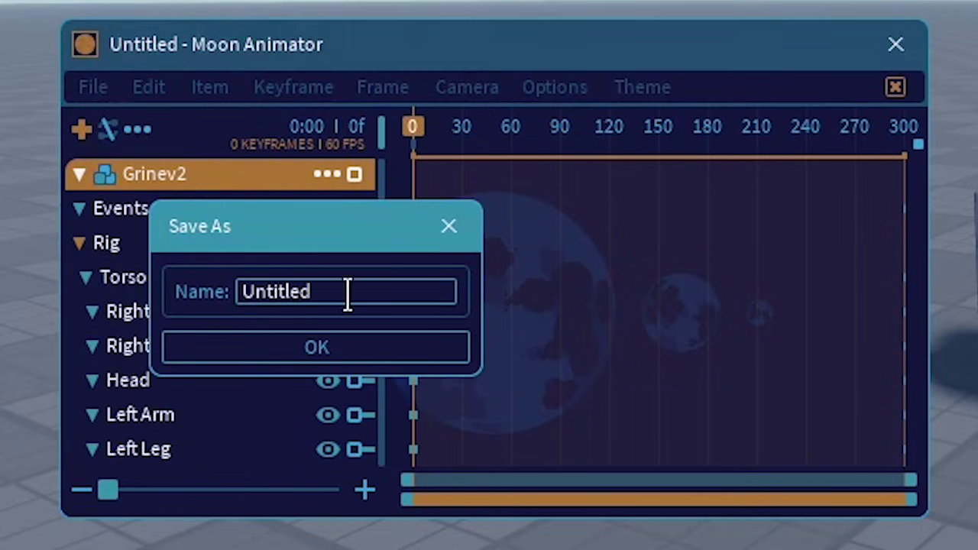
left_click_drag(347, 295, 237, 314)
key("BackSpace")
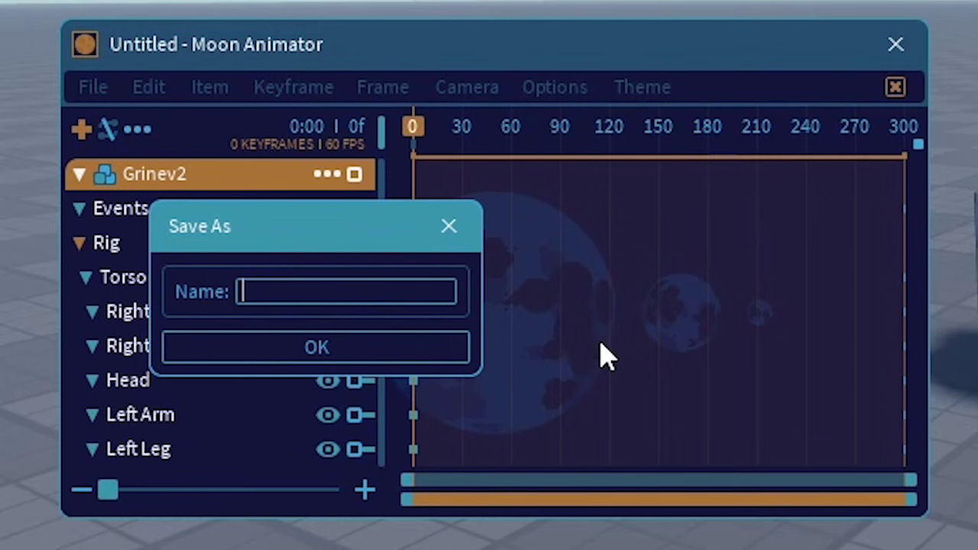
type("Animation")
key("Return")
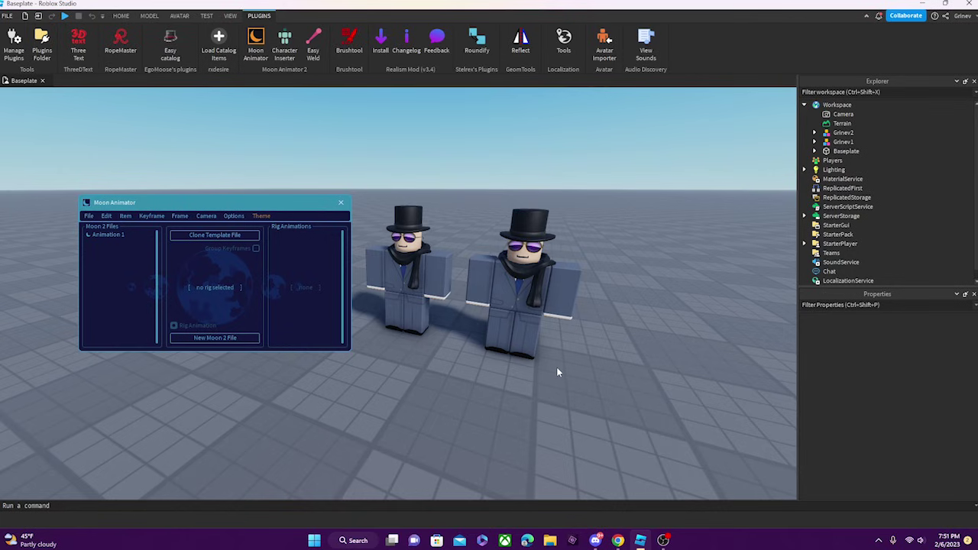
Step: Examine the contents of both character models in the Explorer, including the animation stored in the second model's AnimSaves
left_click(438, 255)
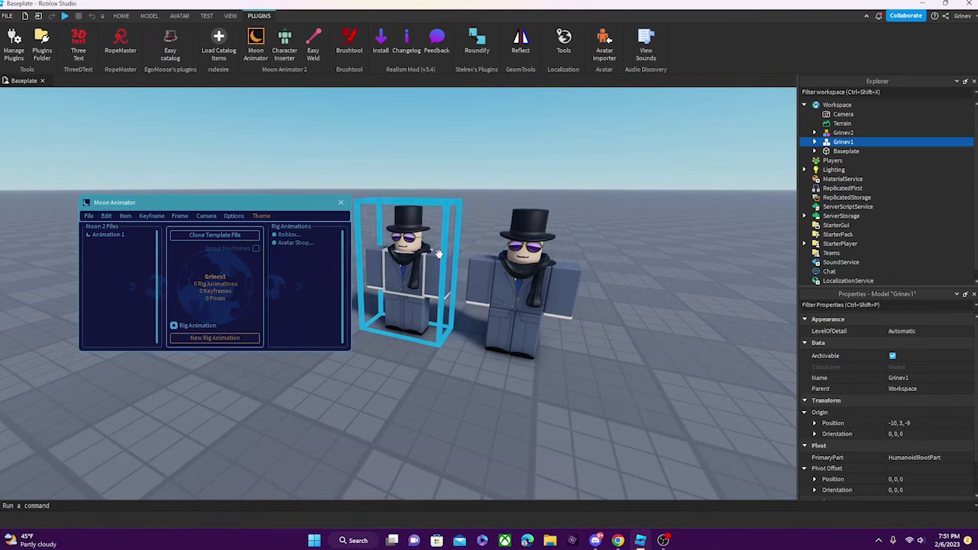
left_click(814, 142)
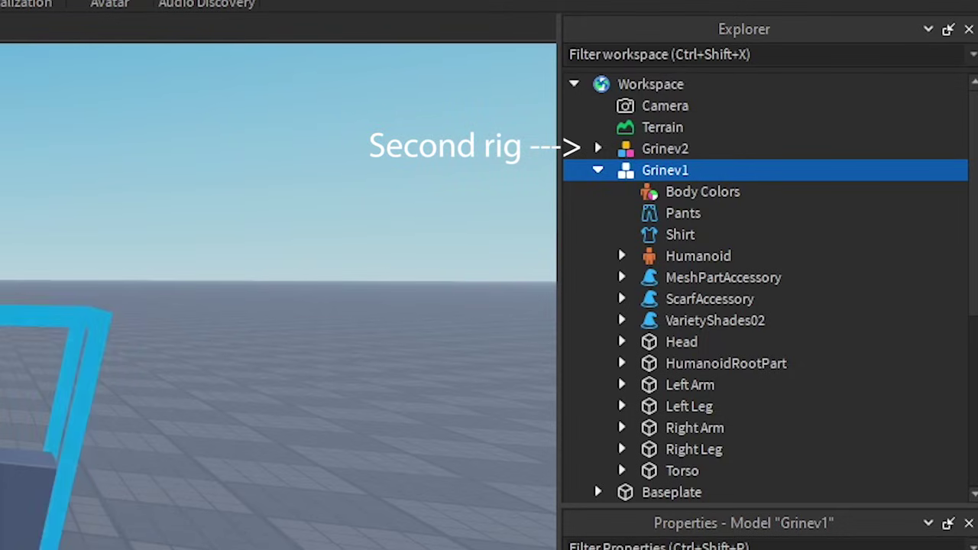
left_click(44, 443)
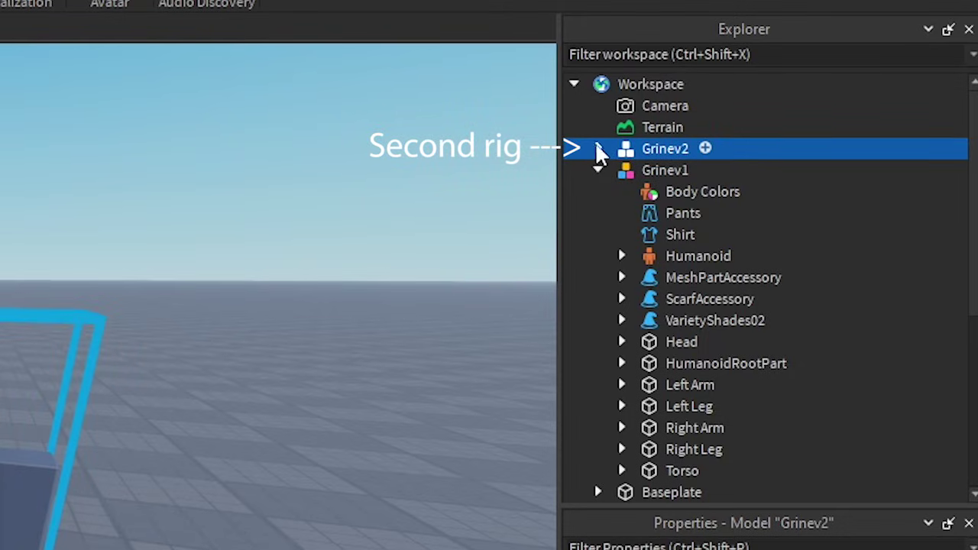
left_click(595, 142)
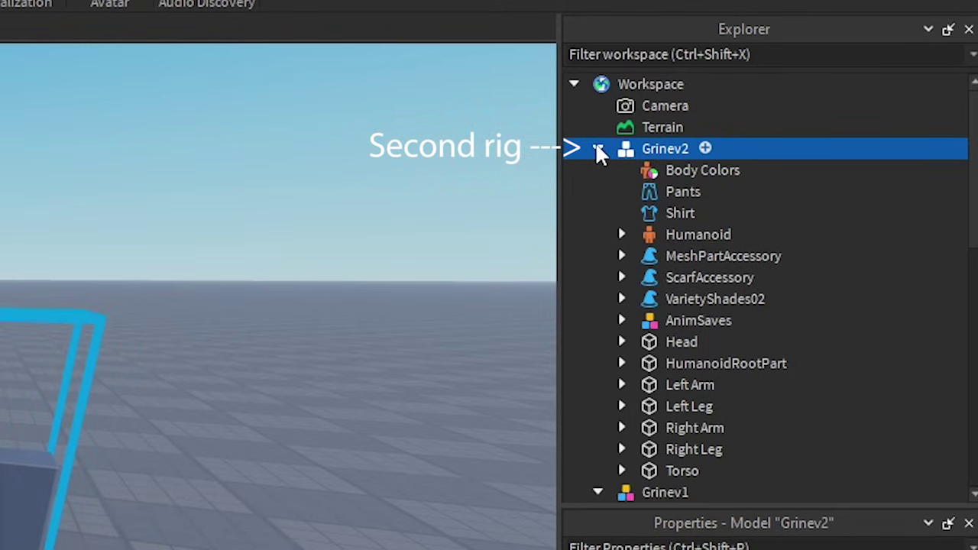
left_click(622, 321)
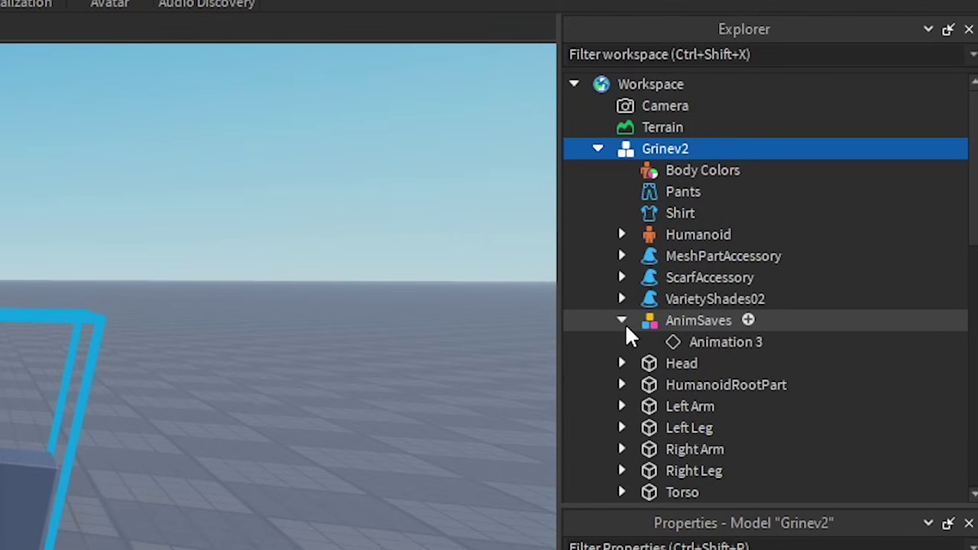
left_click(684, 345)
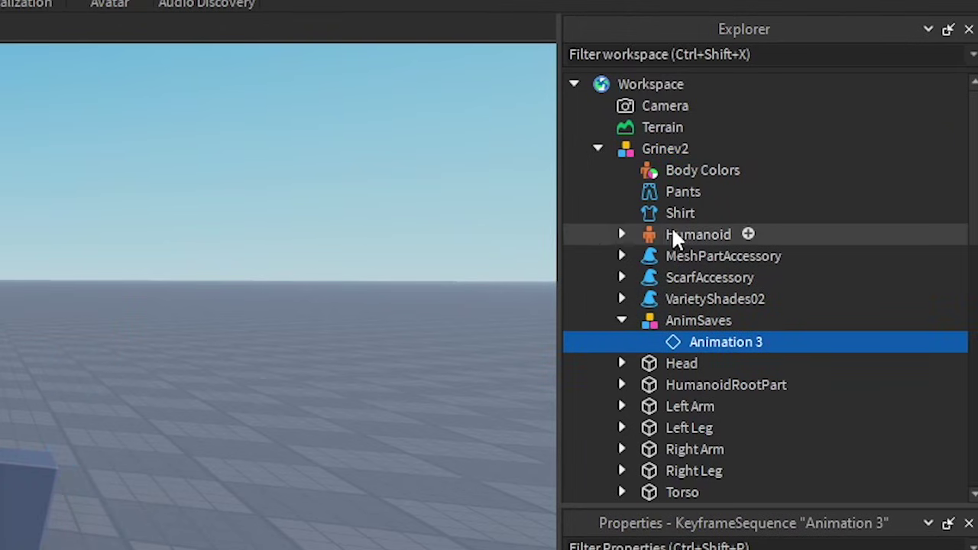
left_click(619, 321)
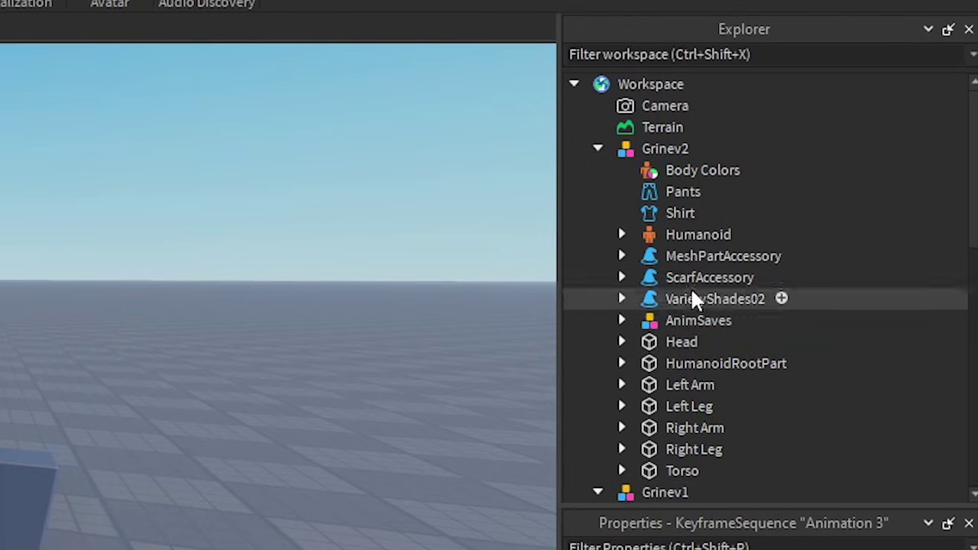
left_click(23, 497)
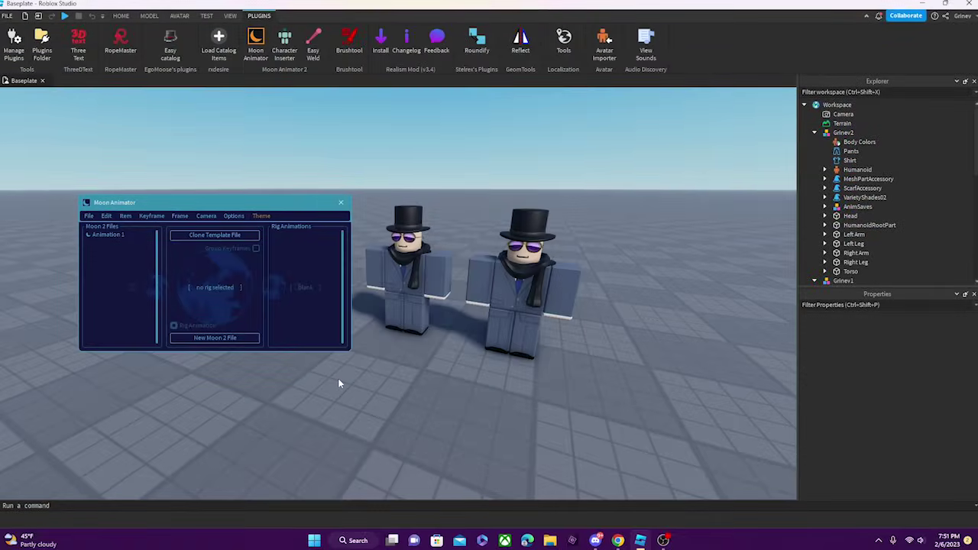
Step: Open the Moon 2 file Animation 1 and cut the second character out of the workspace
left_click(109, 236)
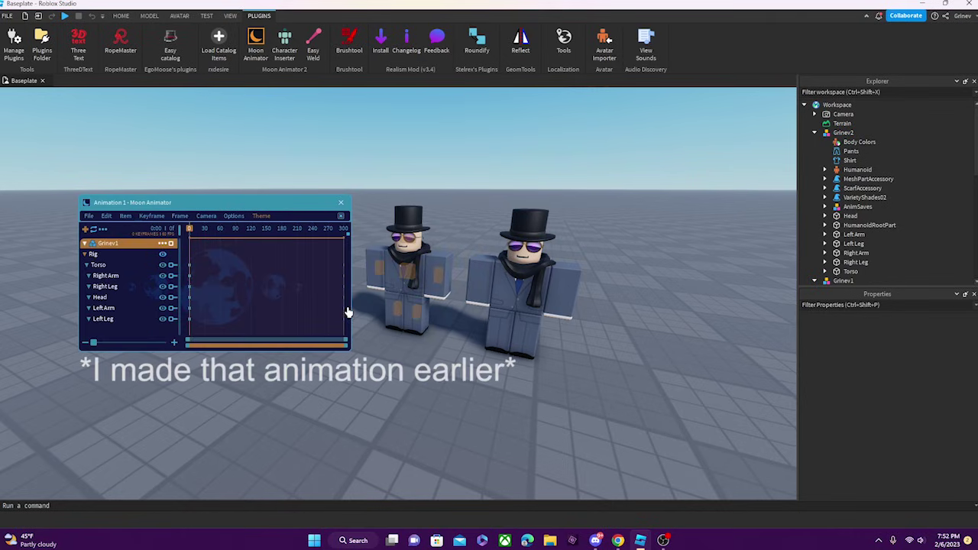
right_click_drag(439, 328, 482, 328)
left_click(123, 17)
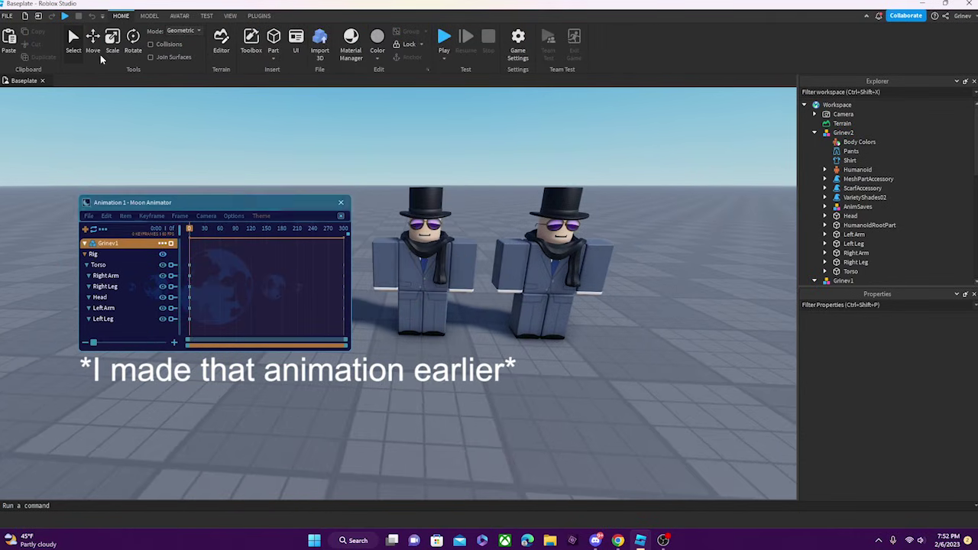
right_click(558, 305)
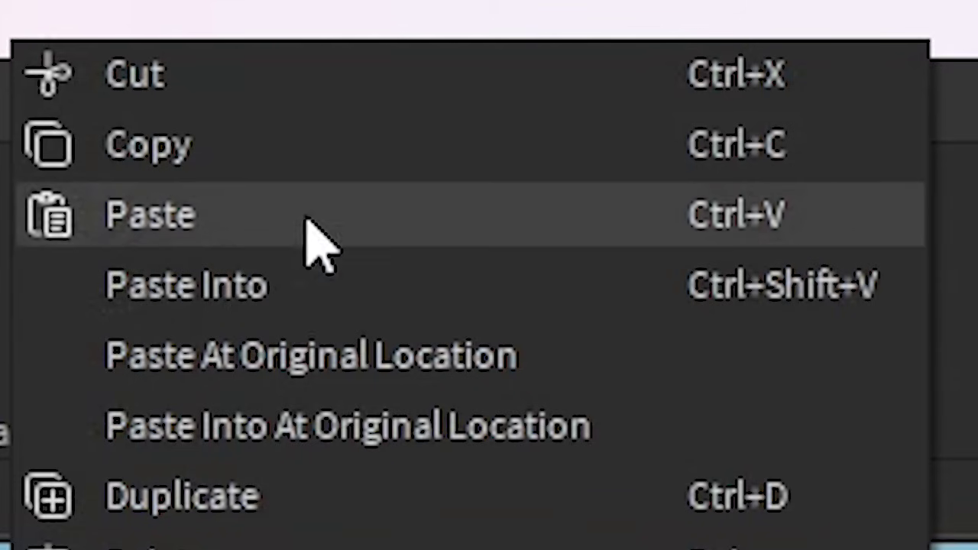
left_click(175, 93)
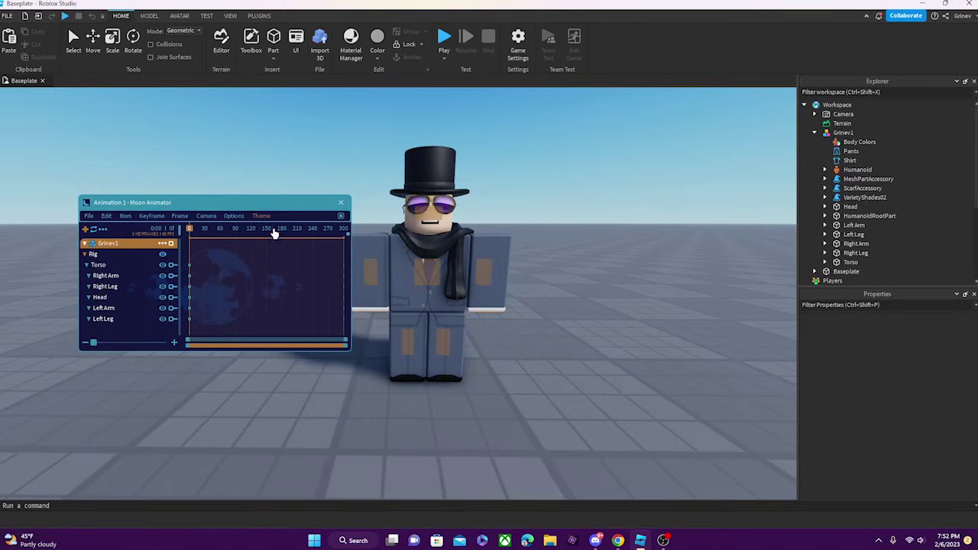
Step: Move the remaining rig's torso sideways with the position gizmo and switch the gizmo to rotation mode
key("a")
key("a")
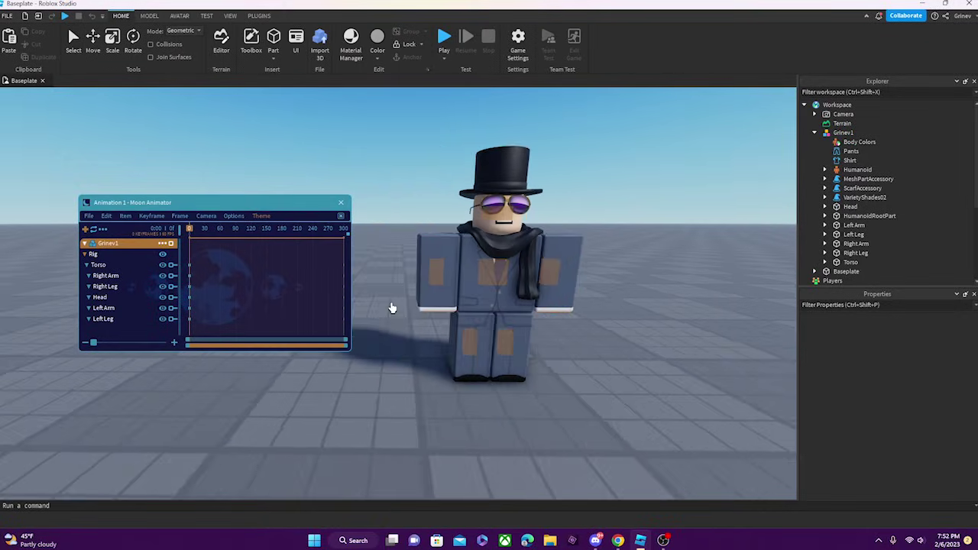
left_click(468, 290)
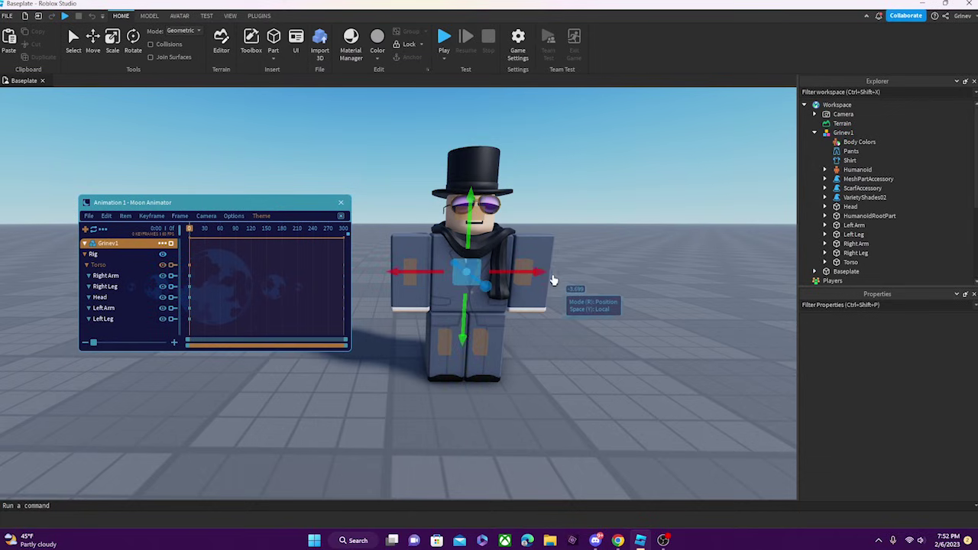
left_click(530, 327)
left_click(466, 280)
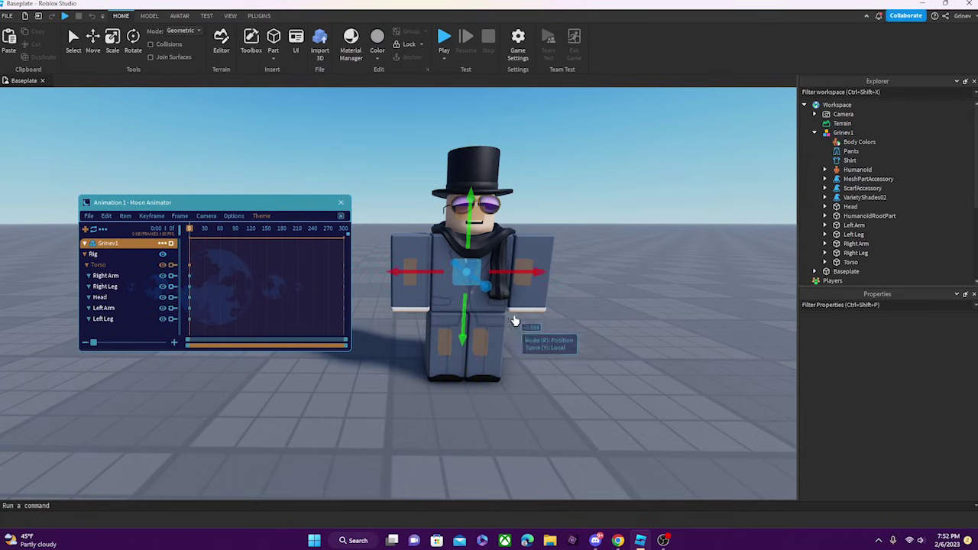
left_click_drag(533, 279, 623, 326)
left_click(592, 349)
left_click(538, 291)
key("r")
left_click(671, 314)
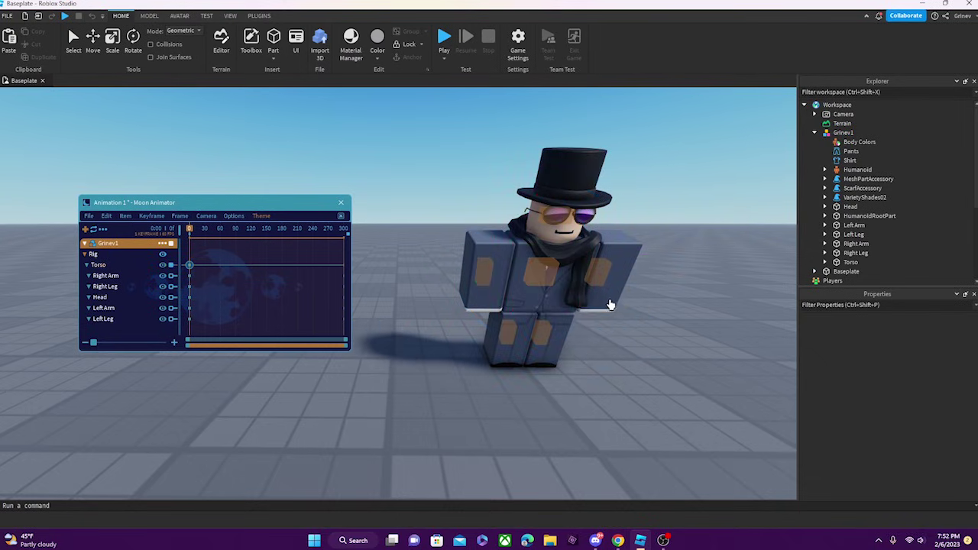
Step: Rotate the rig's right arm about two axes to raise it in front of the face
left_click(537, 269)
left_click(483, 271)
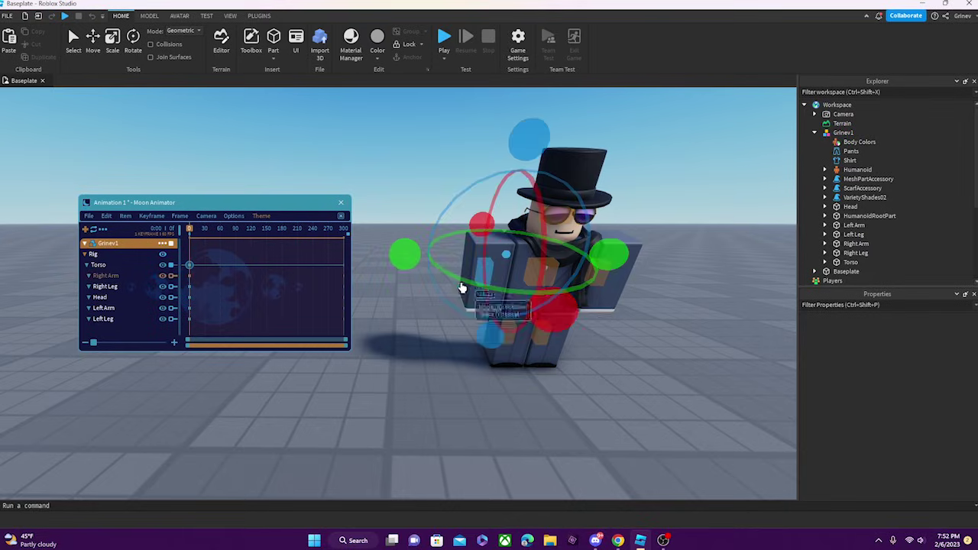
left_click_drag(523, 143, 621, 200)
left_click_drag(559, 312, 574, 214)
left_click(588, 374)
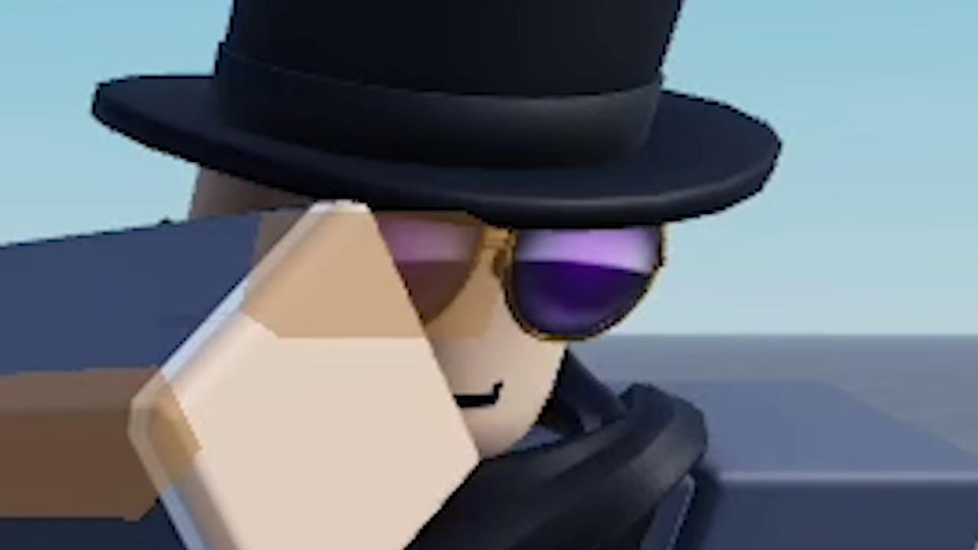
Step: Undo the right arm rotations and the torso movement
key("ctrl+z")
key("ctrl+z")
key("ctrl+z")
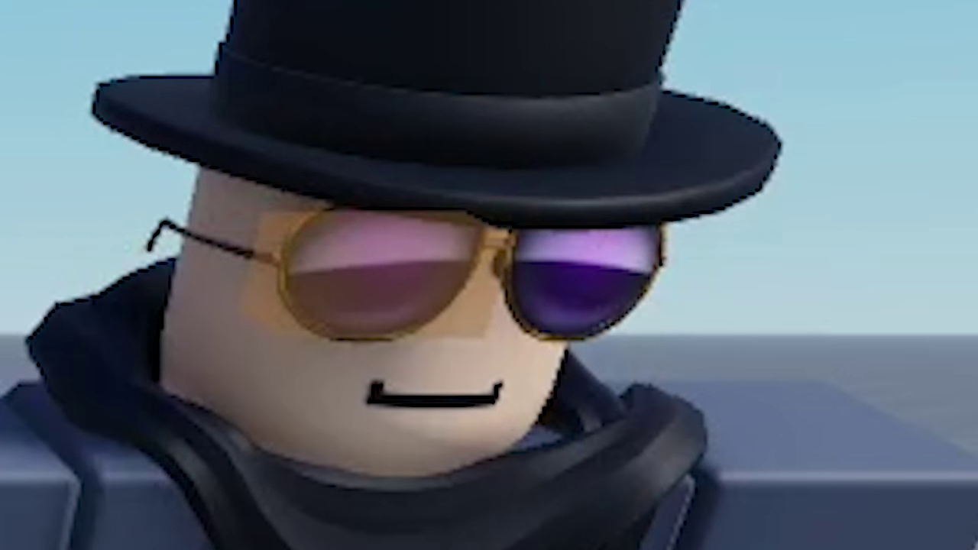
Step: Select the torso, toggle its gizmo between rotation and position, and shift the torso slightly in position mode
scroll(587, 379, "up", 5)
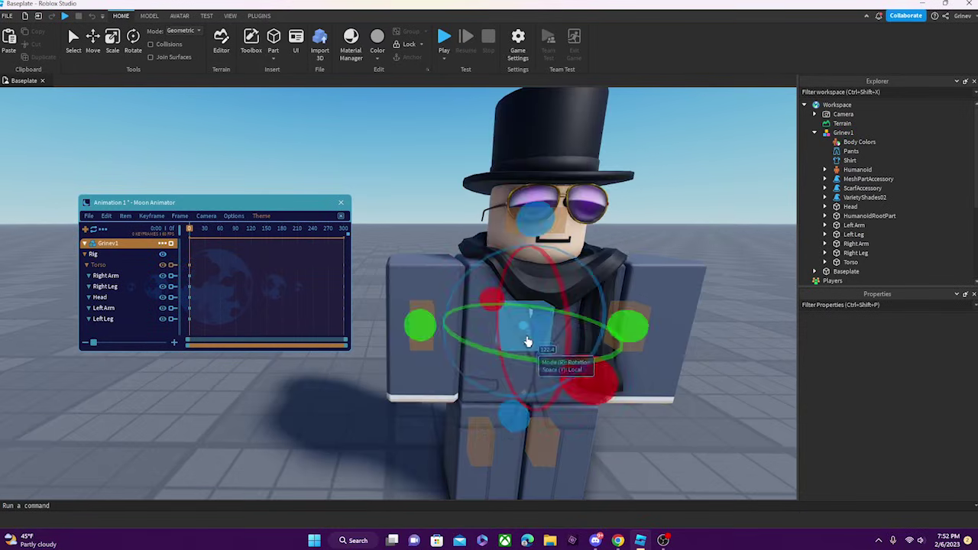
scroll(524, 339, "down", 3)
left_click(535, 346)
left_click(459, 307)
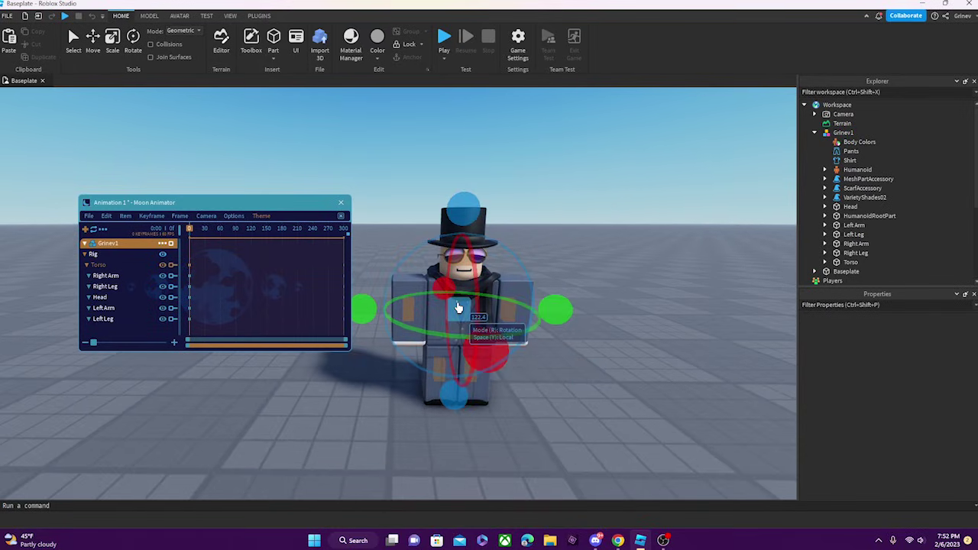
key("r")
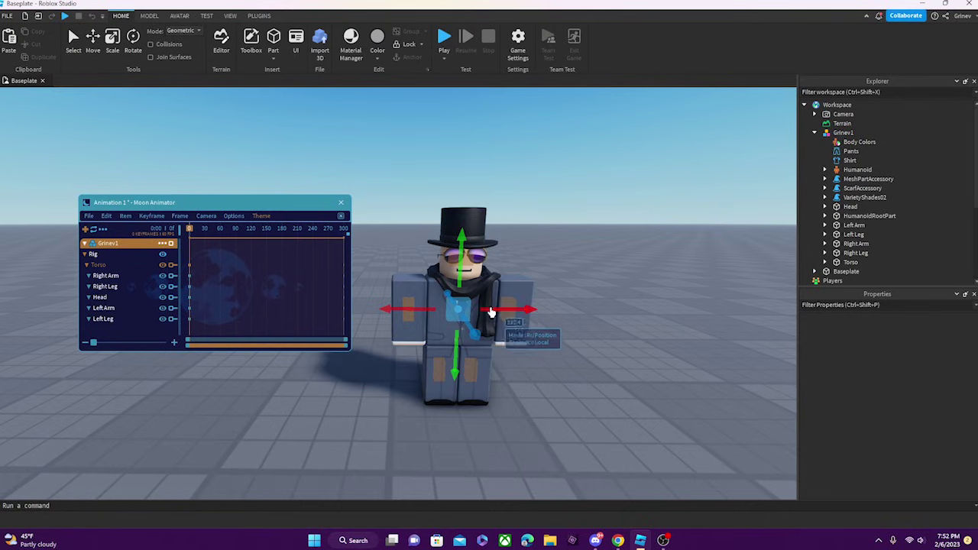
key("r")
key("r")
mouse_move(491, 313)
left_mouse_down()
mouse_move(589, 313)
mouse_move(491, 314)
left_mouse_up()
scroll(484, 331, "up", 2)
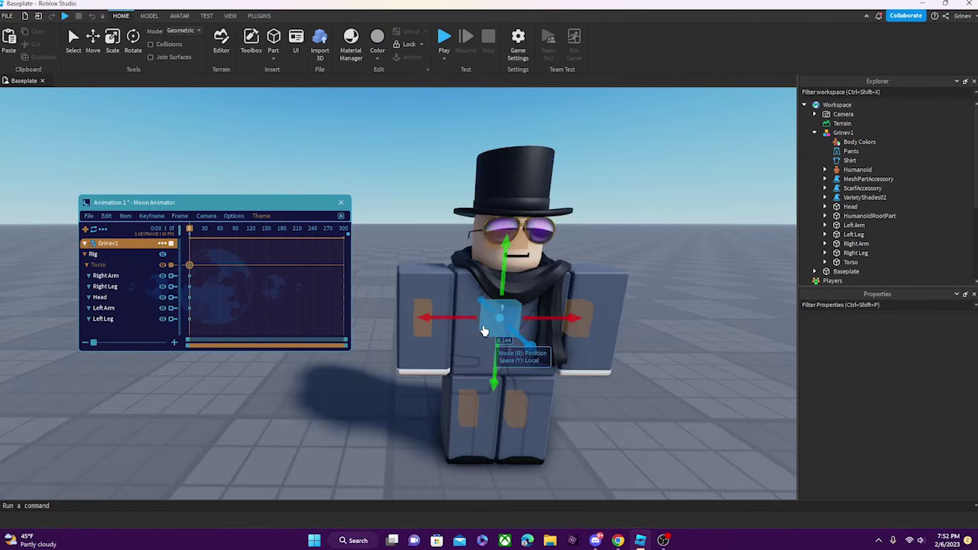
right_click_drag(486, 332, 487, 331)
Step: Turn the torso about its vertical axis and switch its gizmo repeatedly between position and rotation modes
key("r")
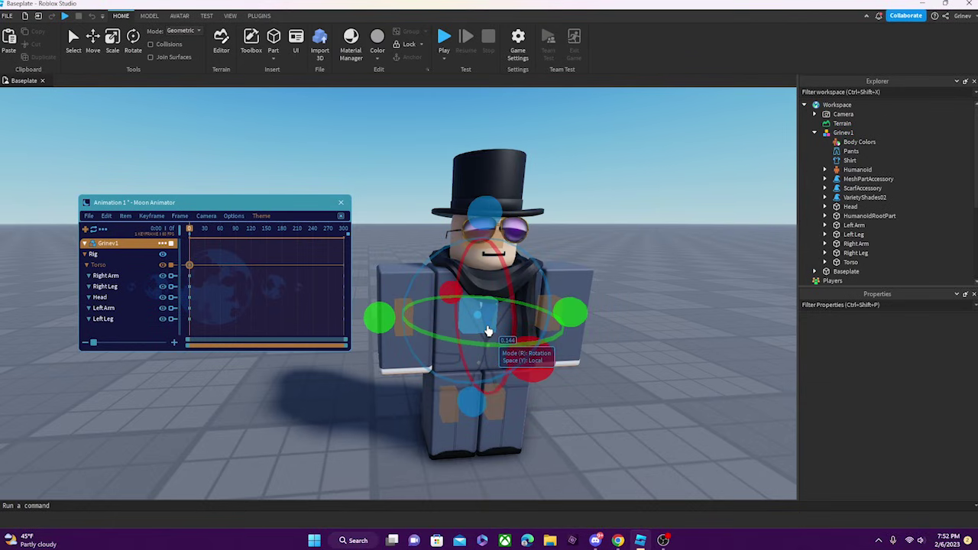
left_click_drag(566, 320, 541, 300)
key("r")
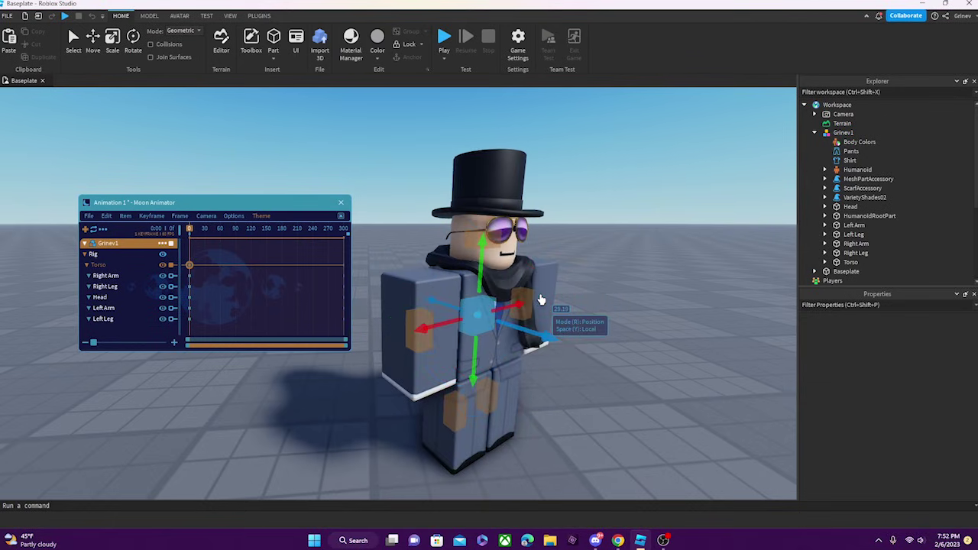
key("r")
key("r")
key("r")
key("r")
key("r")
key("r")
key("r")
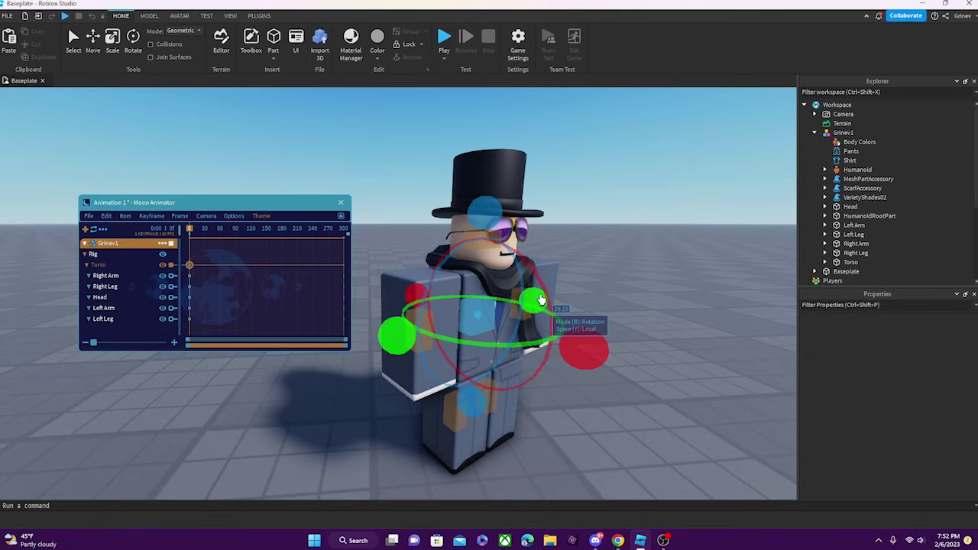
key("r")
Step: Delete the torso keyframe at frame 0 to return the rig to its default pose
left_click(291, 296)
left_click(190, 266)
key("BackSpace")
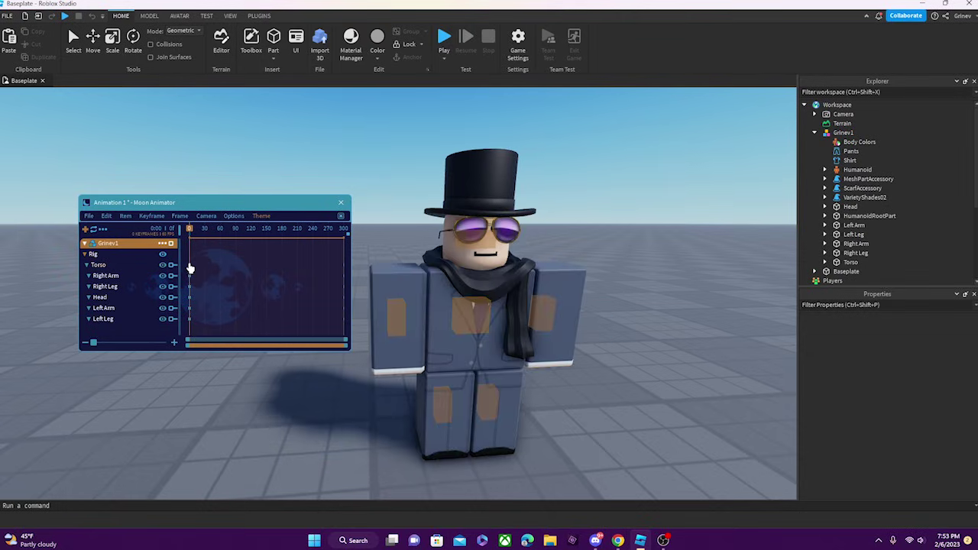
Step: Select the rig's torso through its track in the Moon Animator timeline
right_click_drag(388, 276, 371, 273)
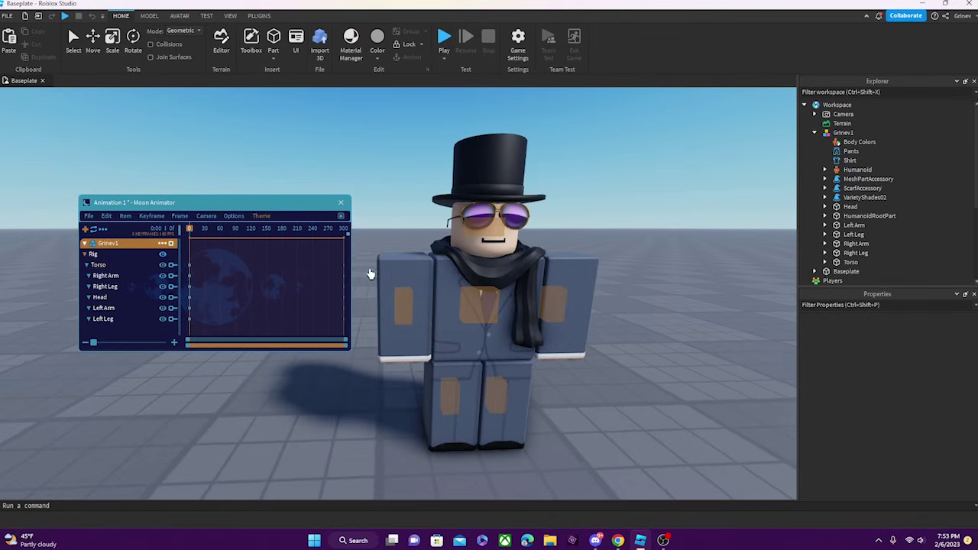
left_click(125, 268)
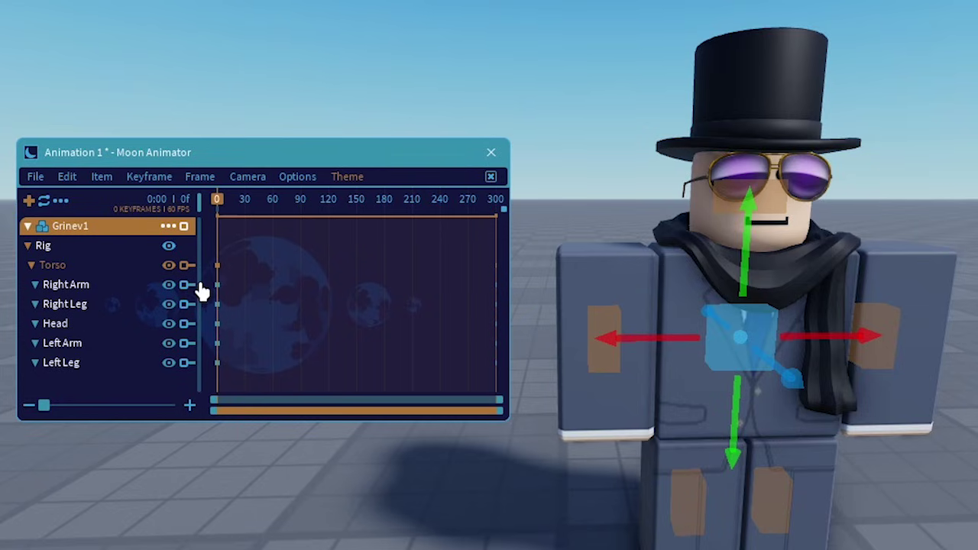
Step: Add a torso keyframe at frame 0, then select that keyframe and delete it
key("KP_Add")
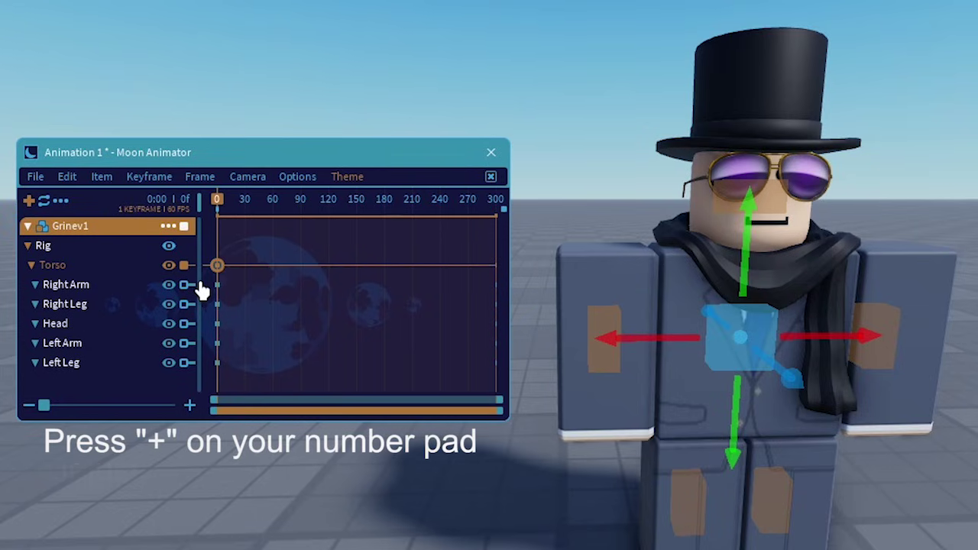
left_click(225, 289)
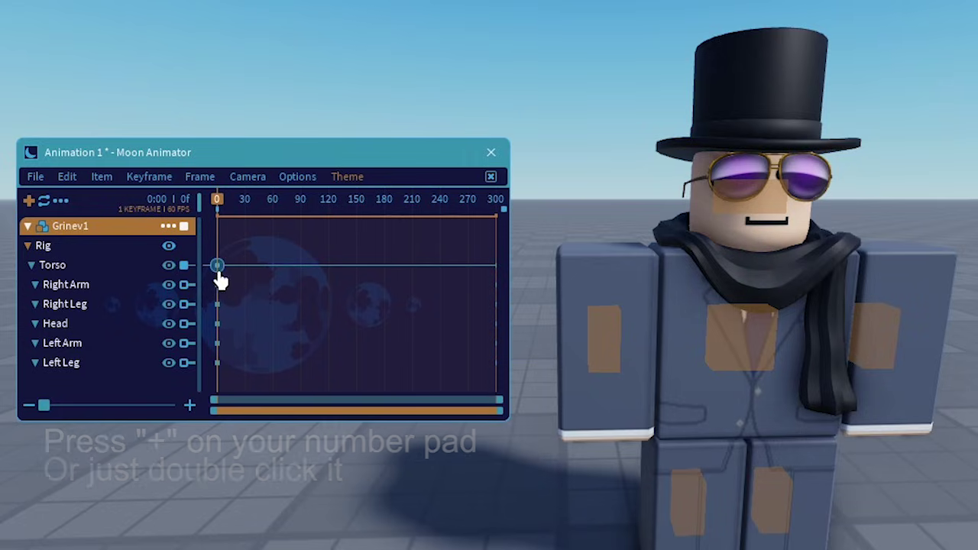
left_click(218, 268)
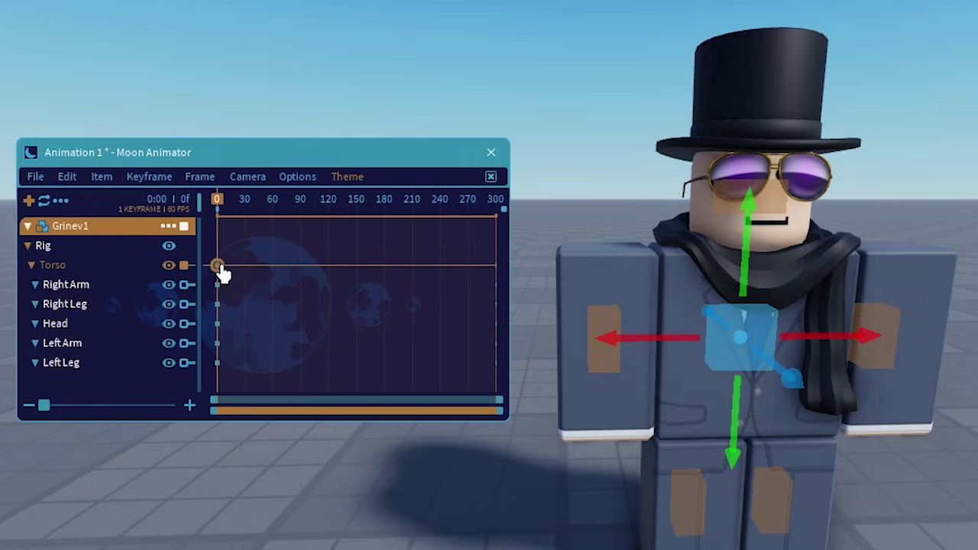
key("Delete")
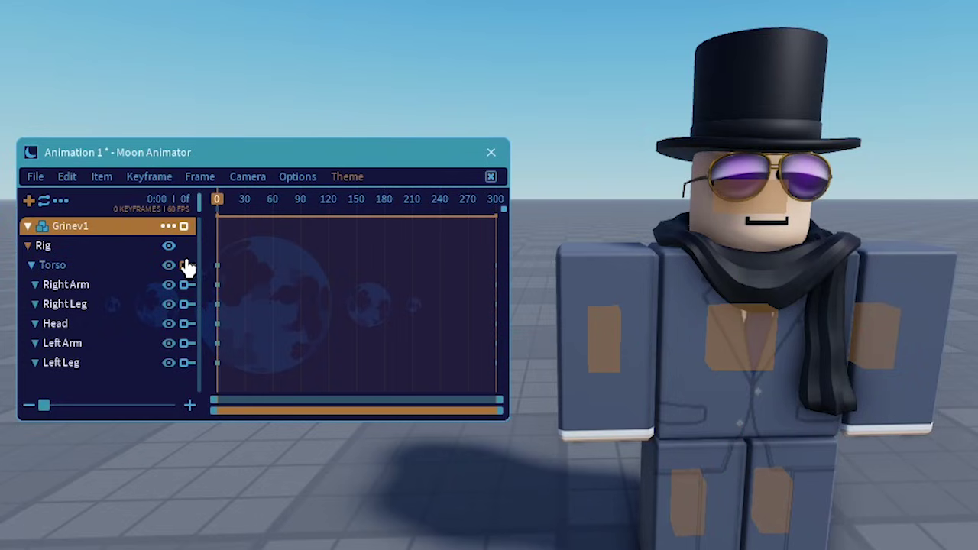
Step: Range-select the tracks from Torso to Left Leg, then from Left Arm to Right Arm, and clear the selection
left_click(87, 267)
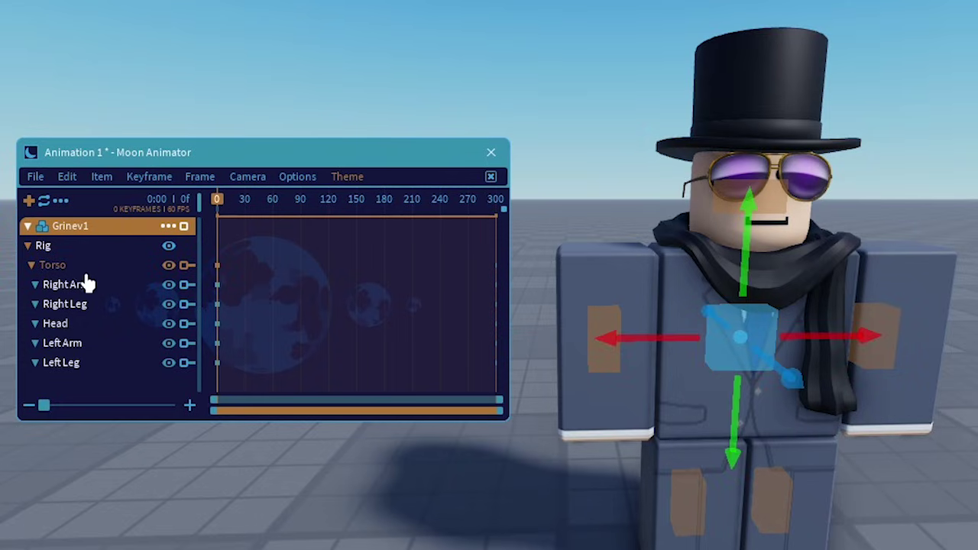
left_click(86, 364, "shift")
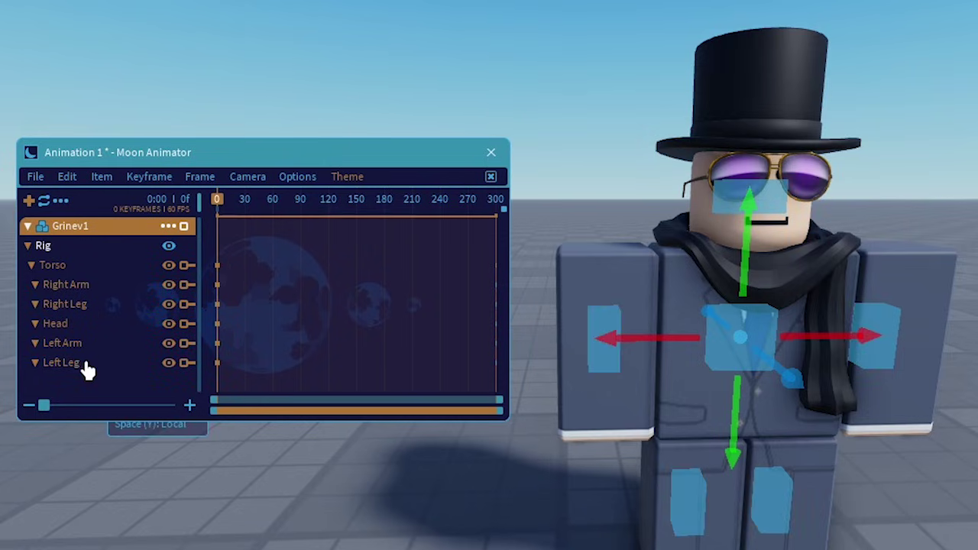
left_click(78, 347)
left_click(74, 325, "shift")
left_click(76, 289, "shift")
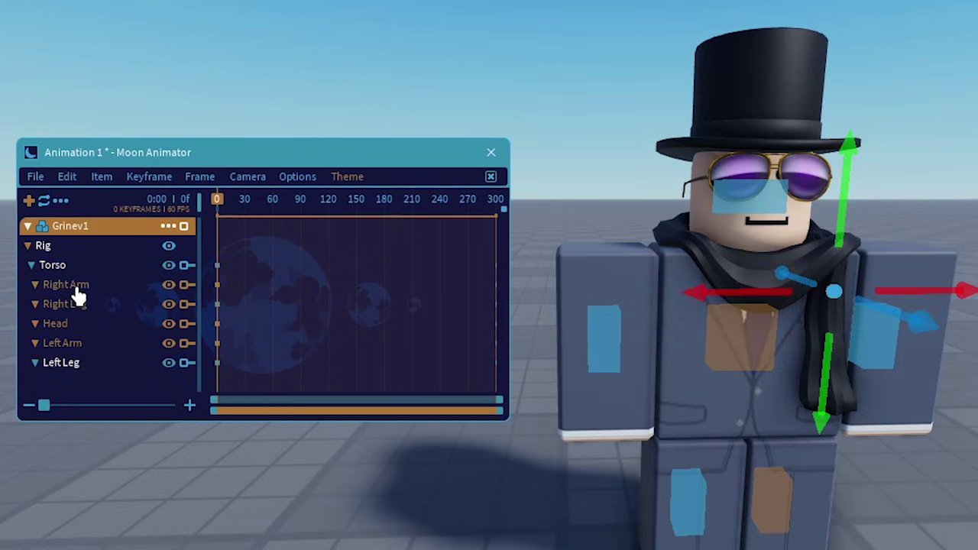
left_click(245, 365)
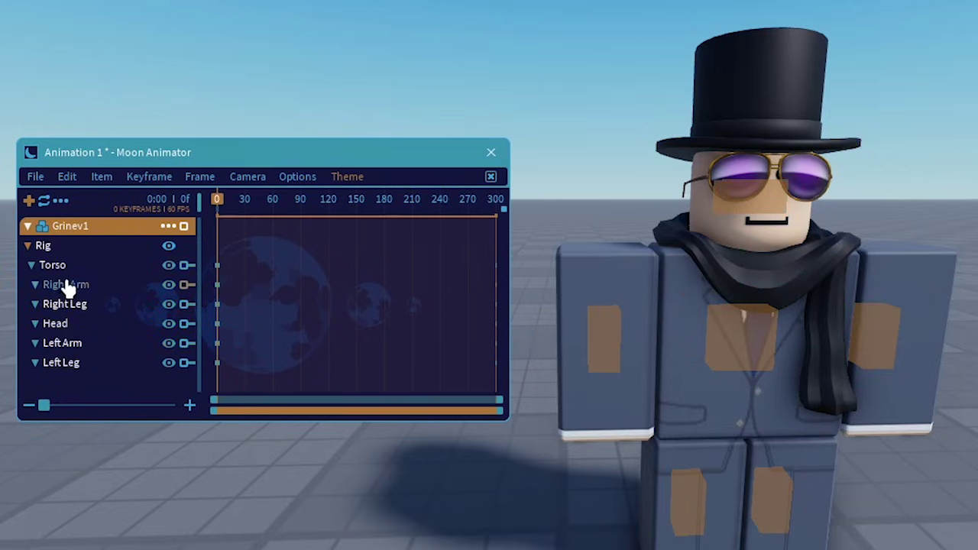
Step: Range-select the tracks from Right Arm to Head and clear the selection
left_click(67, 271)
left_click(68, 287)
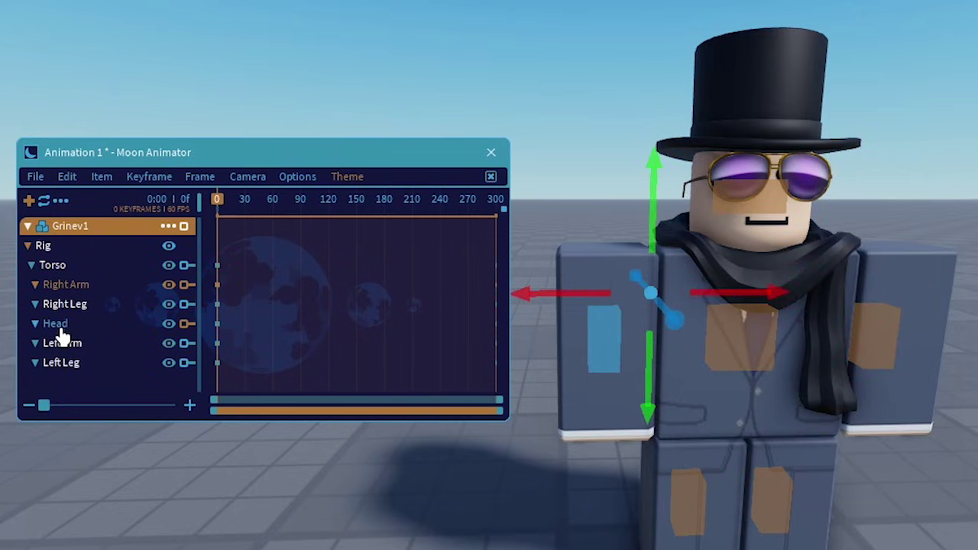
left_click(60, 330, "shift")
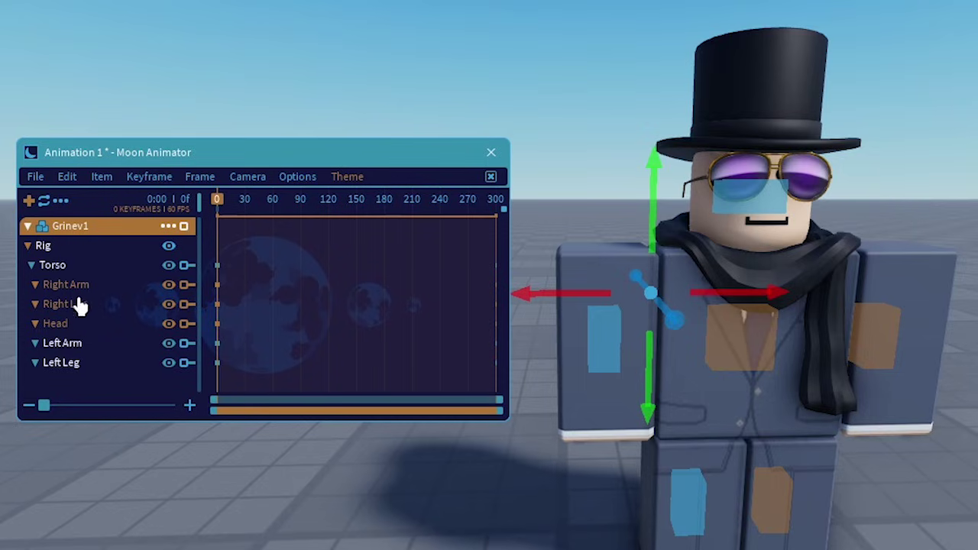
left_click(260, 348)
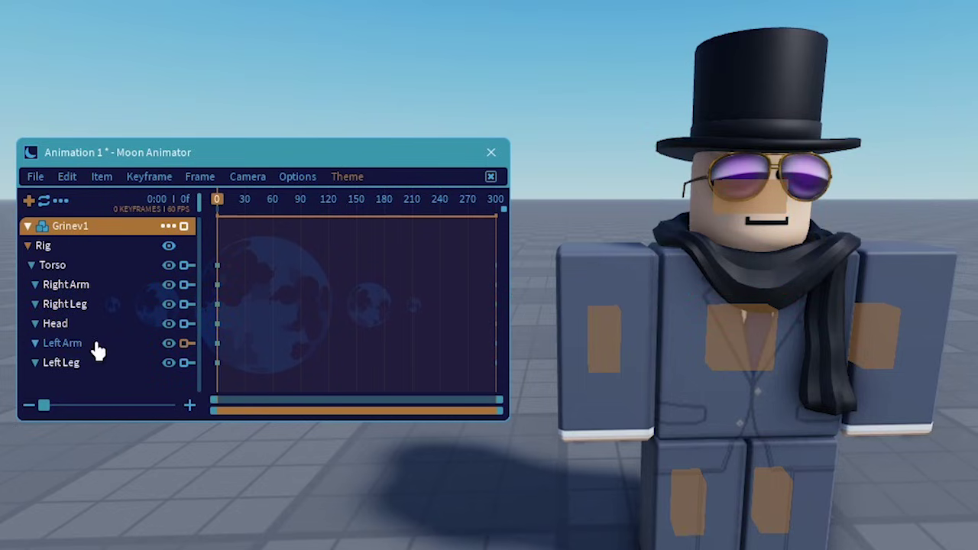
Step: Select only the Left Arm, Right Leg and Torso tracks together as a non-adjacent selection
left_click(75, 350)
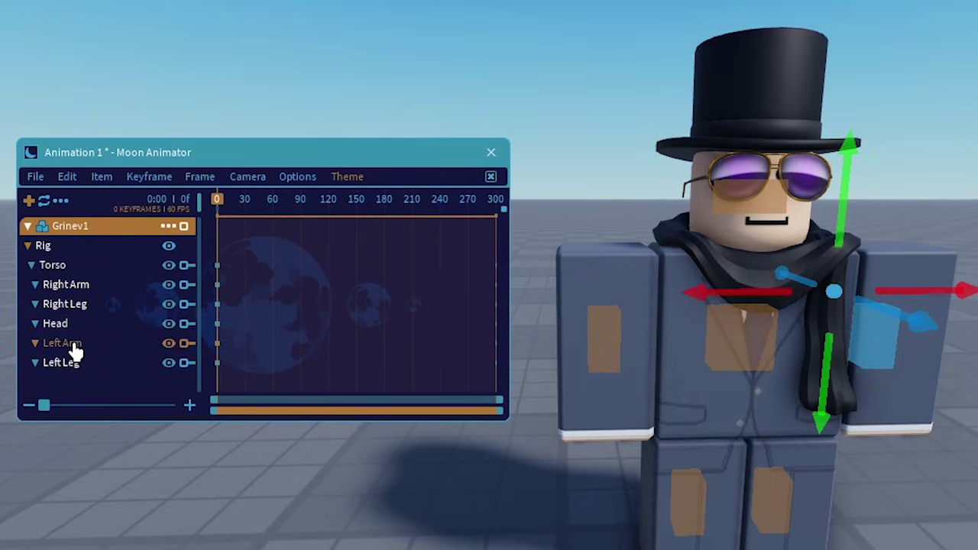
left_click(67, 306, "ctrl")
left_click(57, 265, "ctrl")
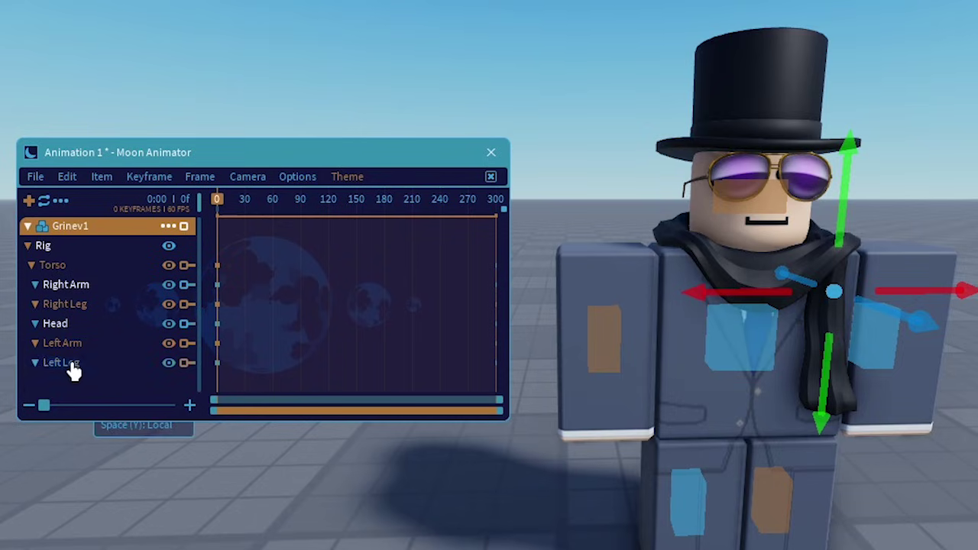
Step: Select all tracks from Torso to Left Leg, add keyframes to them at frame 0 and clear the selection
left_click(92, 266)
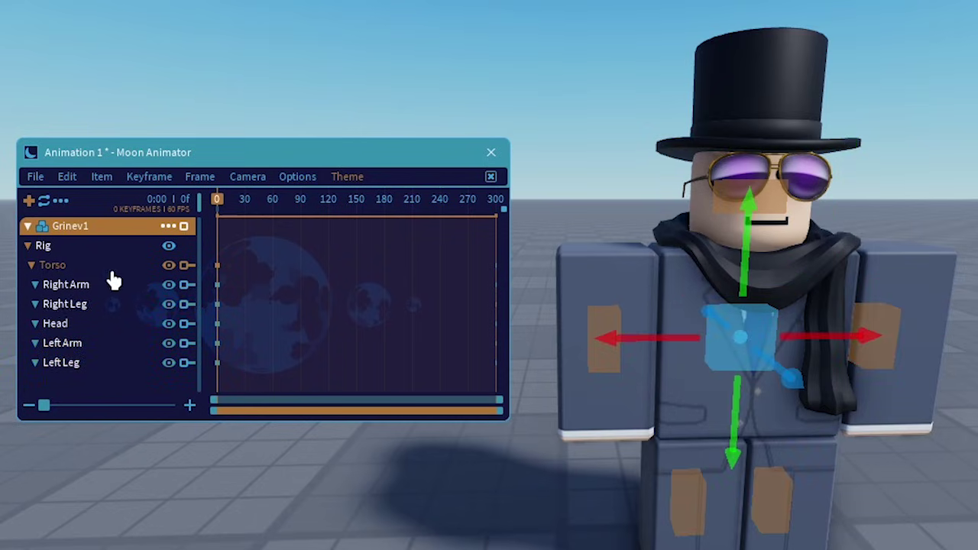
left_click(105, 365, "shift")
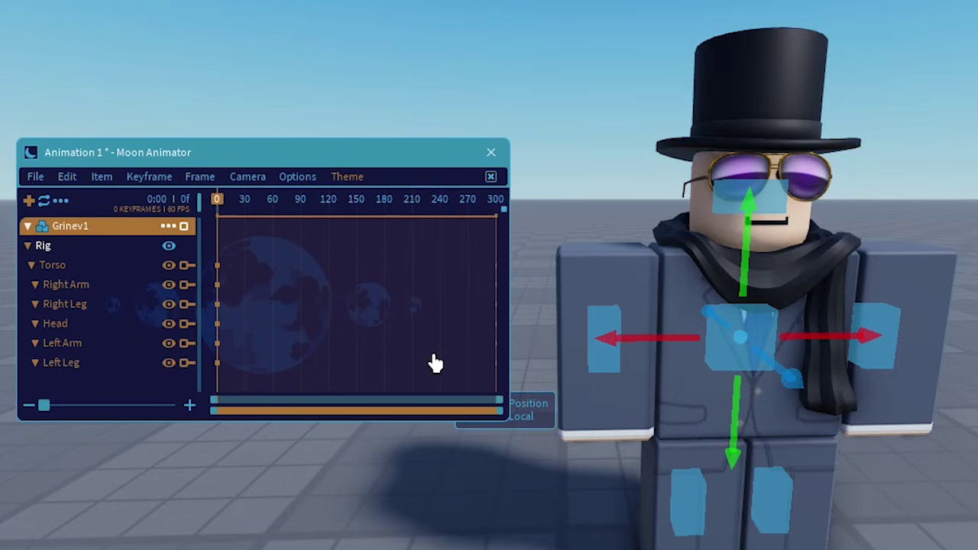
key("plus")
left_click(371, 315)
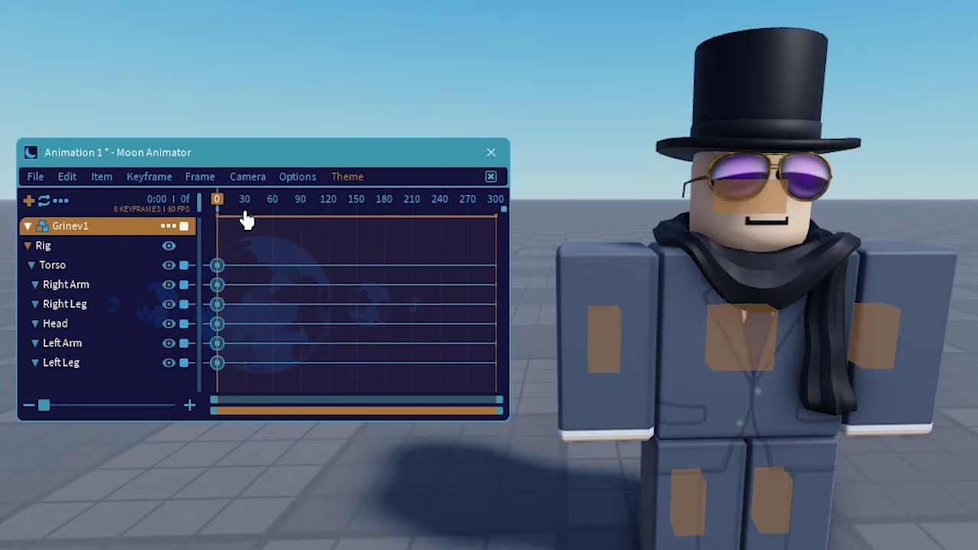
Step: At frame 40, move the torso away from its starting place and rotate it to keyframe a new pose
left_click_drag(217, 200, 260, 216)
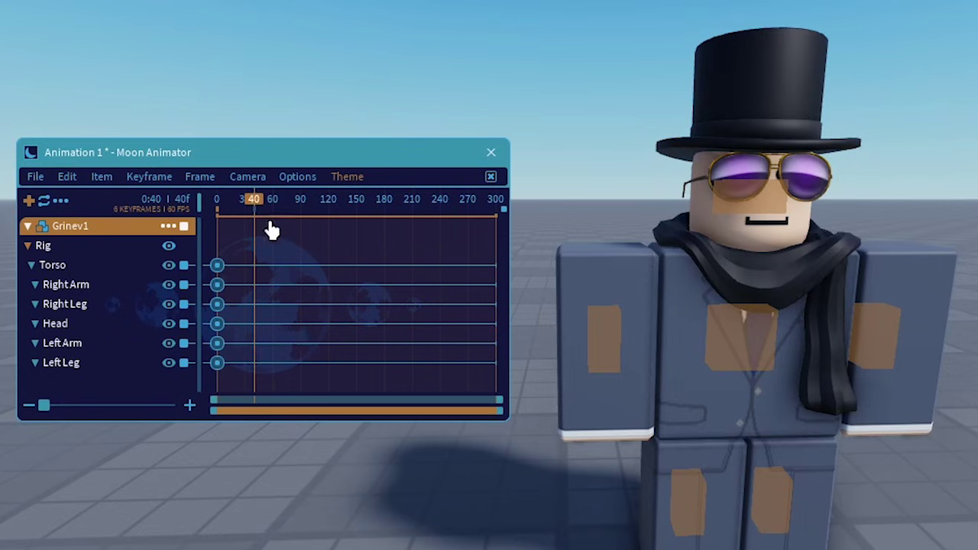
left_click(757, 349)
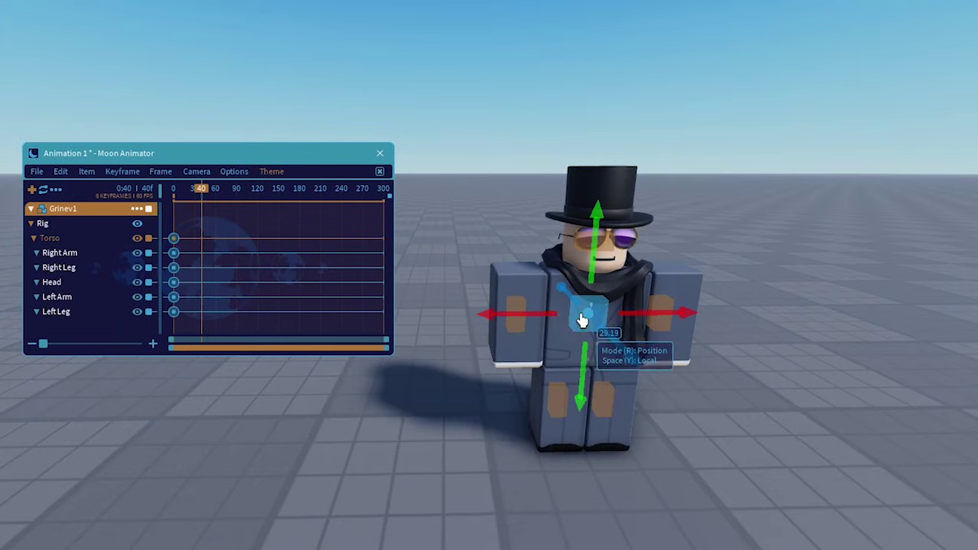
key("r")
key("r")
left_click_drag(630, 349, 697, 259)
key("r")
left_click_drag(770, 248, 808, 312)
Step: Deselect the torso, return the playhead to frame 0 and play the animation
left_click(268, 263)
left_click_drag(203, 208, 172, 193)
key("space")
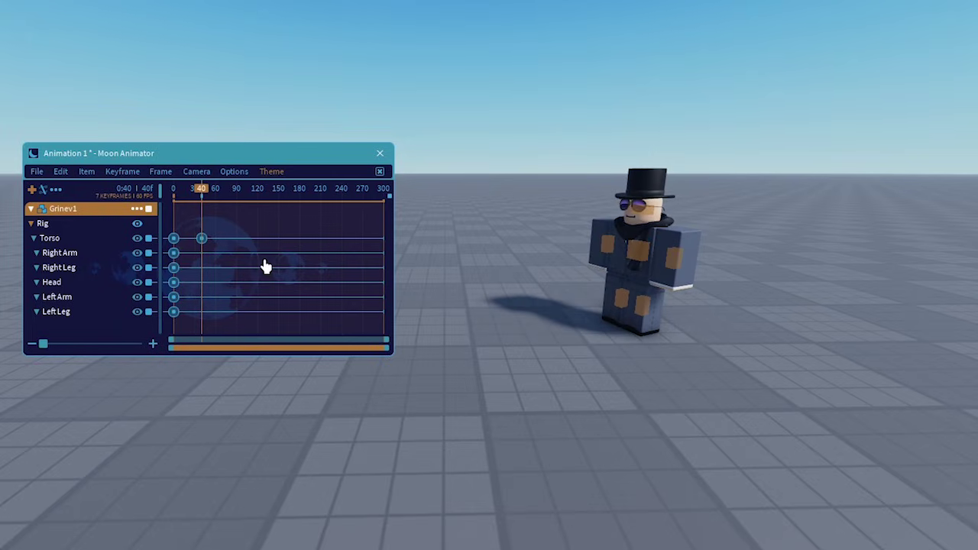
Step: Shift the torso keyframe from frame 40 to about frame 220 and play the slower movement
left_click(201, 239)
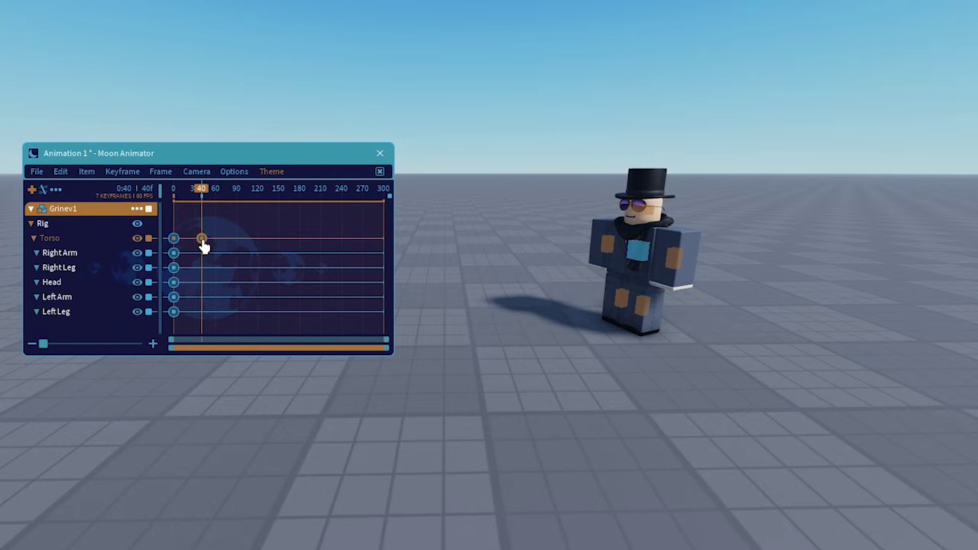
left_click_drag(203, 245, 335, 260)
key("space")
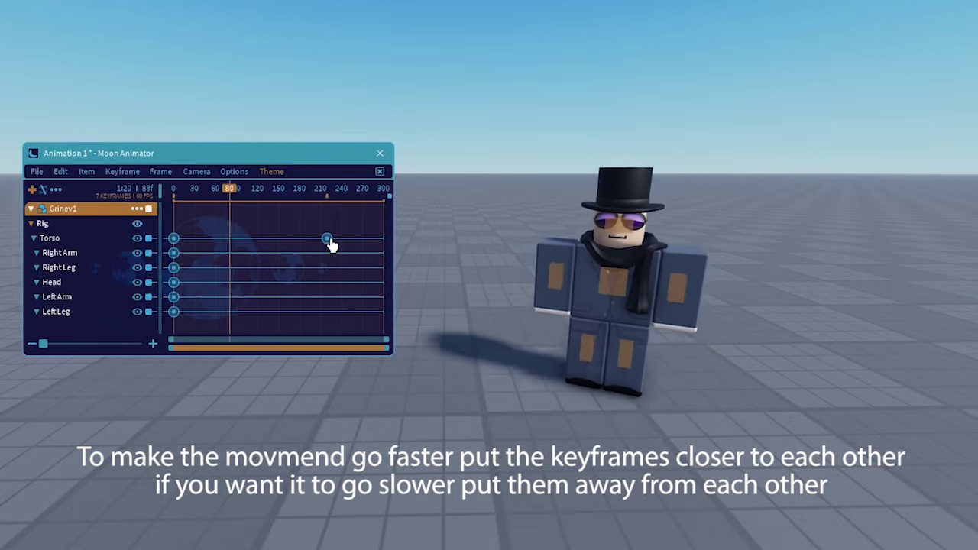
Step: Bring the torso's second keyframe back to about frame 15, rewind to frame 0 and play the faster movement
left_click_drag(331, 243, 184, 248)
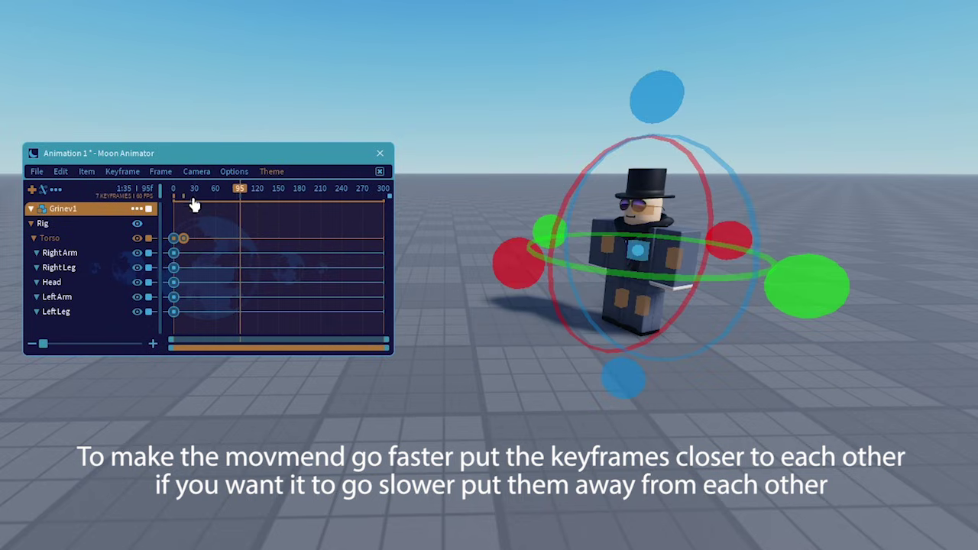
left_click_drag(194, 194, 147, 191)
left_click(217, 233)
key("space")
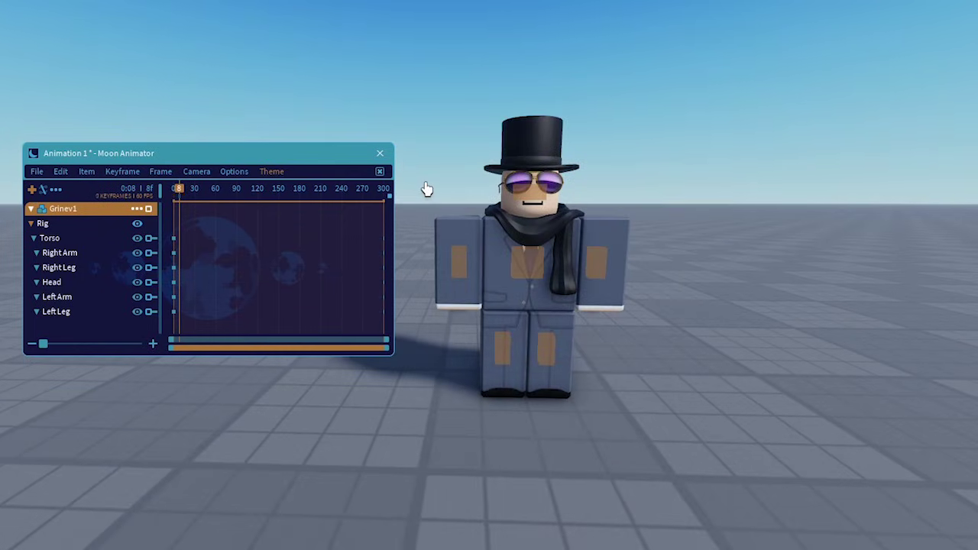
Step: Select the torso at frame 8 and turn it slightly about its vertical axis, then deselect it
left_click(522, 273)
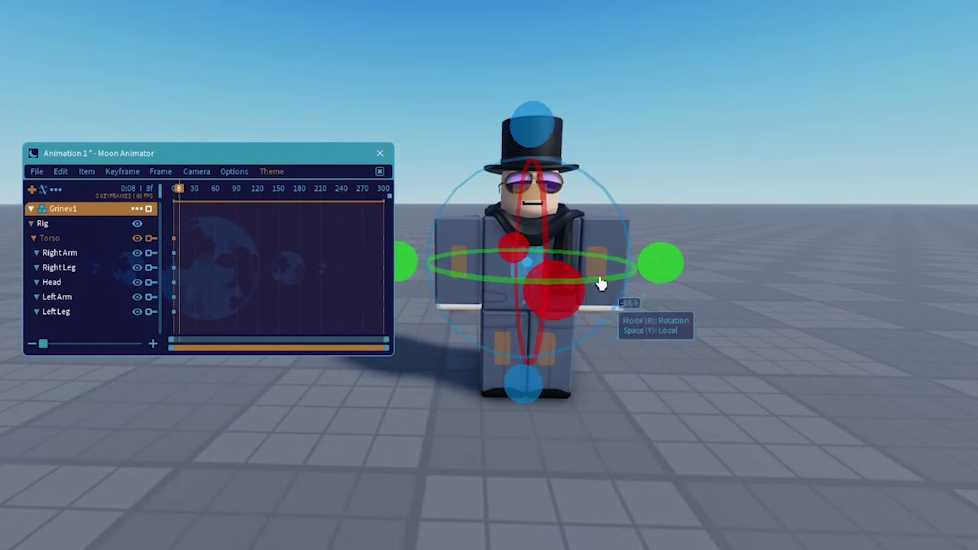
mouse_move(652, 283)
left_mouse_down()
mouse_move(647, 258)
mouse_move(670, 288)
left_mouse_up()
left_click(672, 298)
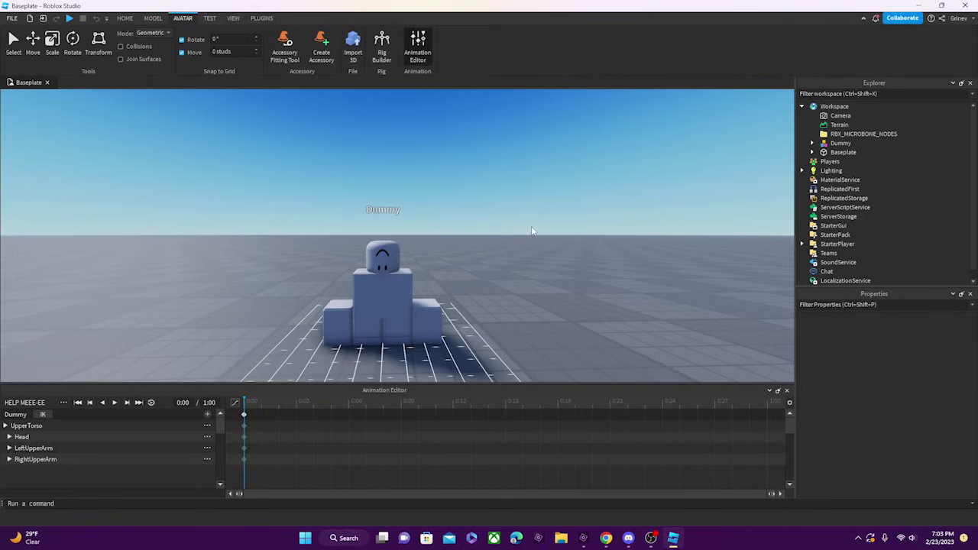
Step: In the built-in Animation Editor, select the part at the base of the dummy's torso and rotate it about the red axis
right_click_drag(503, 293, 502, 292)
left_click(492, 306)
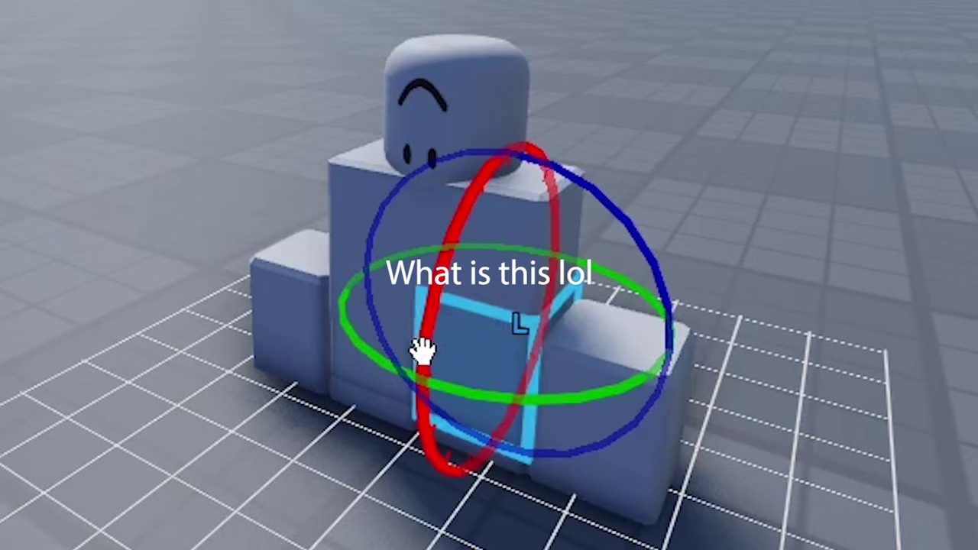
left_click_drag(421, 350, 498, 99)
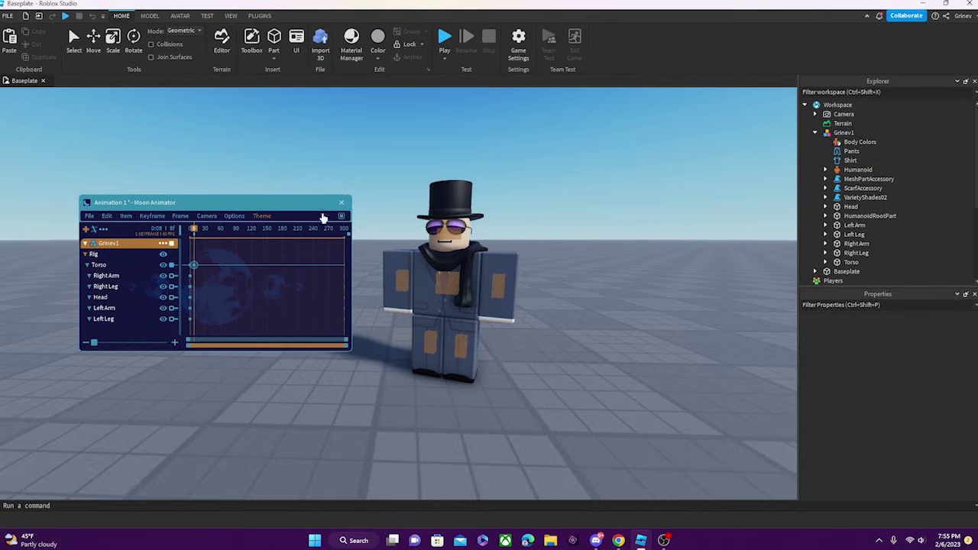
Step: Close the Animation 1 window in Moon Animator and discard the unsaved changes
scroll(326, 212, "up", 2)
scroll(343, 216, "down", 1)
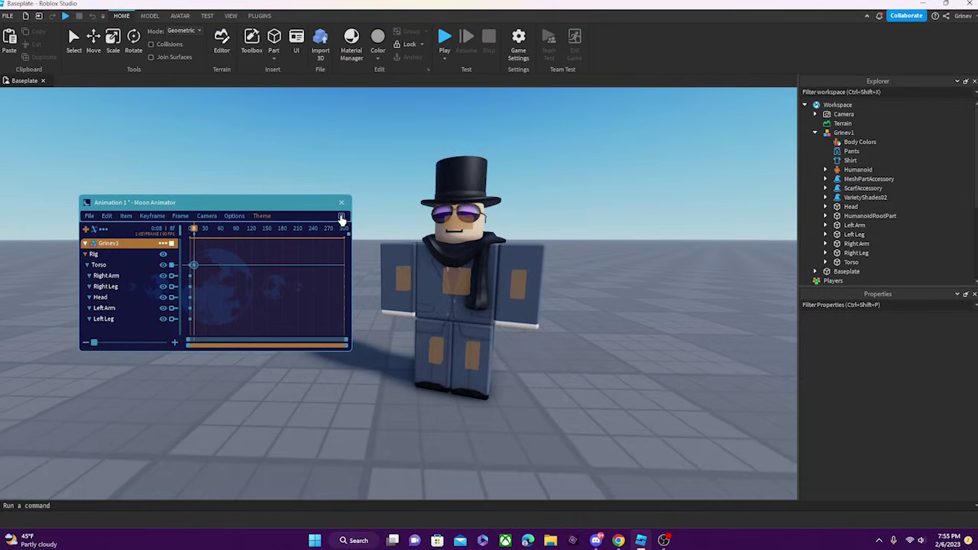
left_click(343, 208)
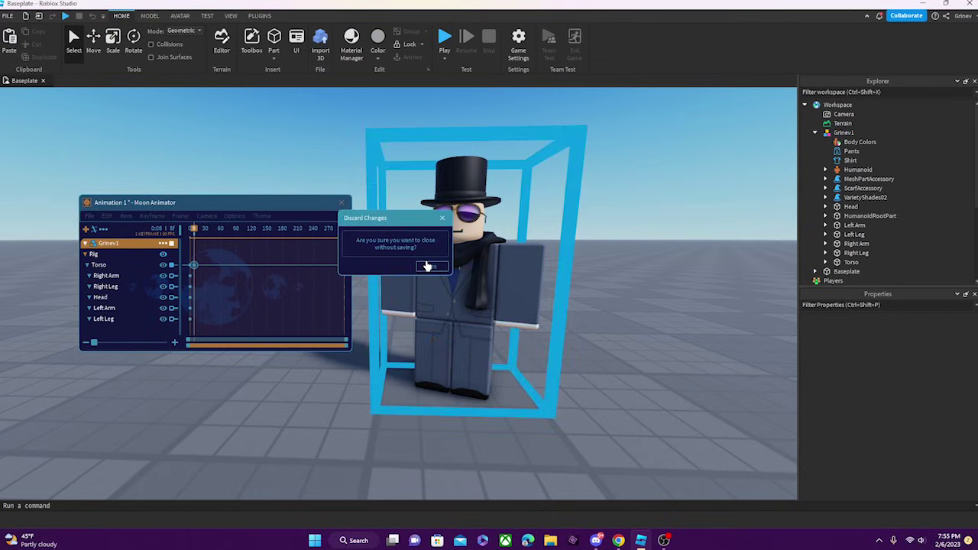
left_click(431, 266)
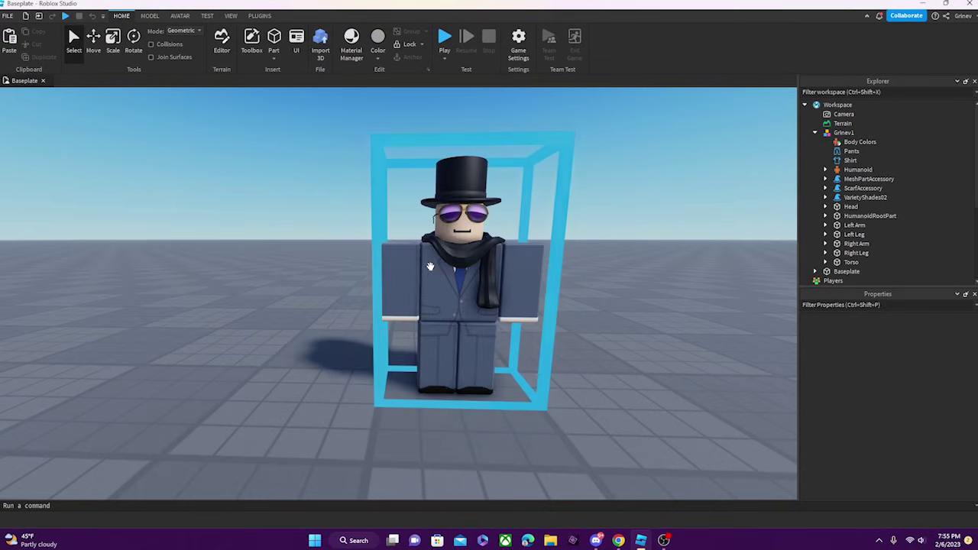
Step: Select the phone model beside the character and collapse the character rig in the Explorer
left_click(259, 16)
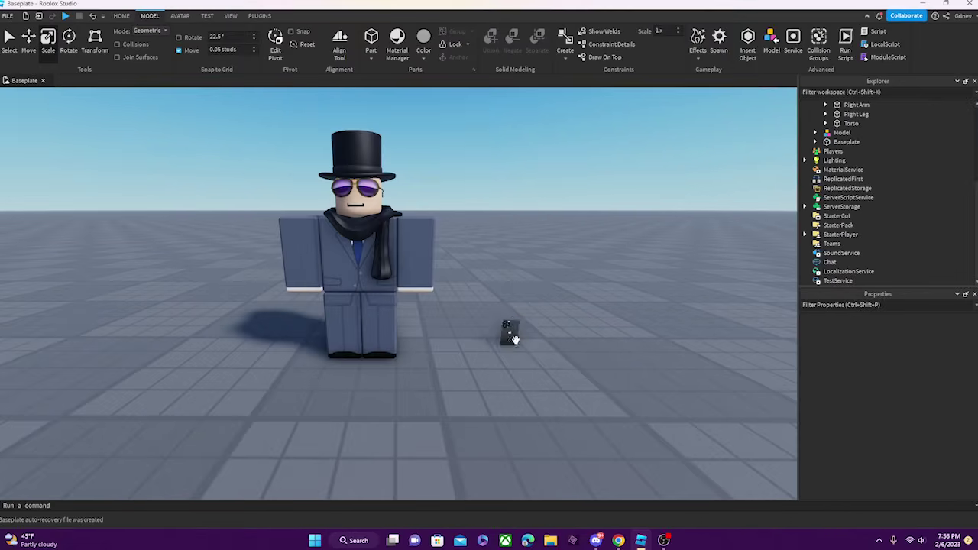
left_click(510, 333)
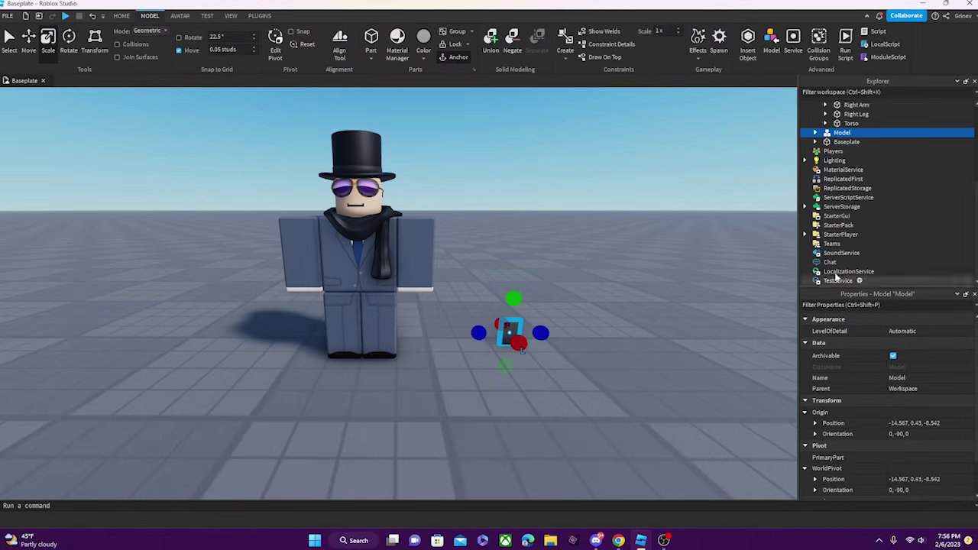
scroll(839, 218, "up", 3)
left_click(815, 125)
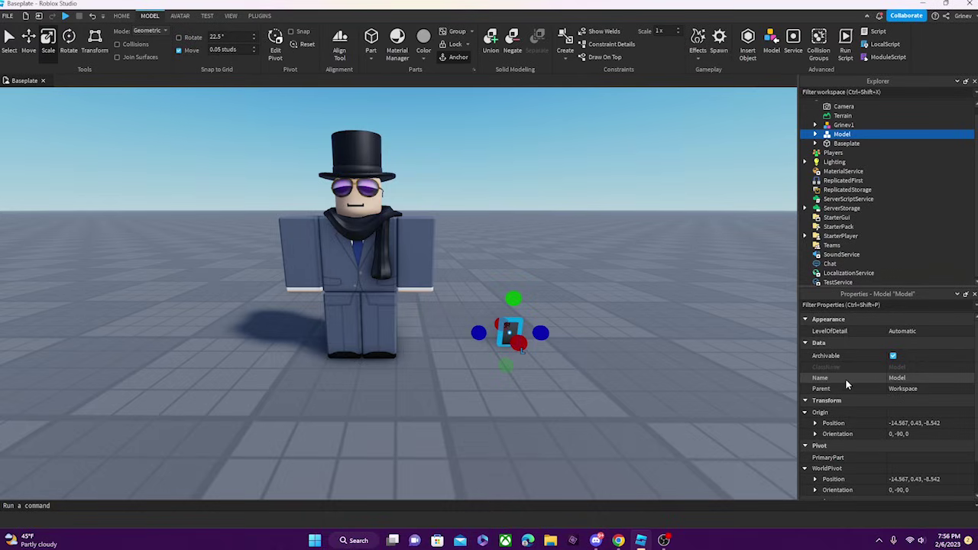
Step: Clear the selection and select the phone's Model through the Explorer
left_click(666, 321)
left_click(665, 325)
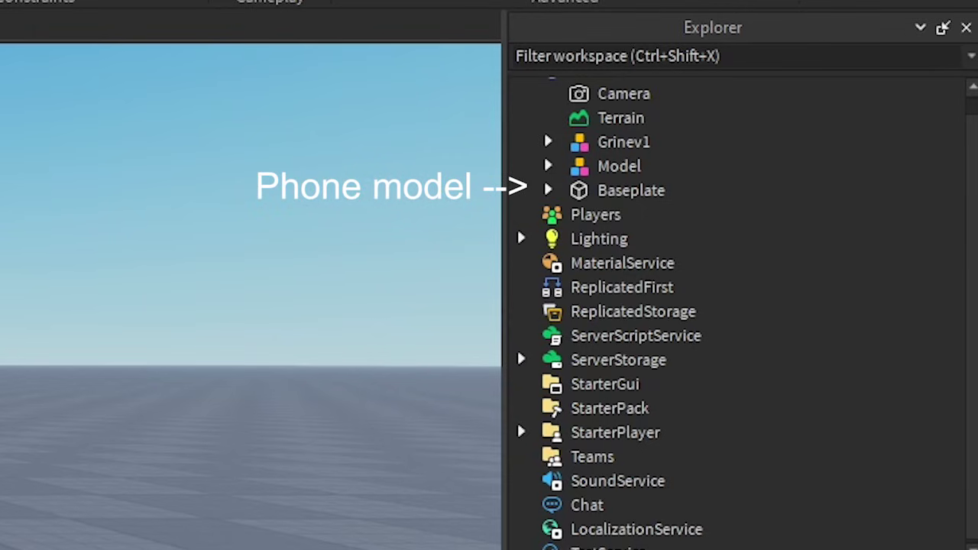
left_click(619, 165)
scroll(609, 312, "up", 1)
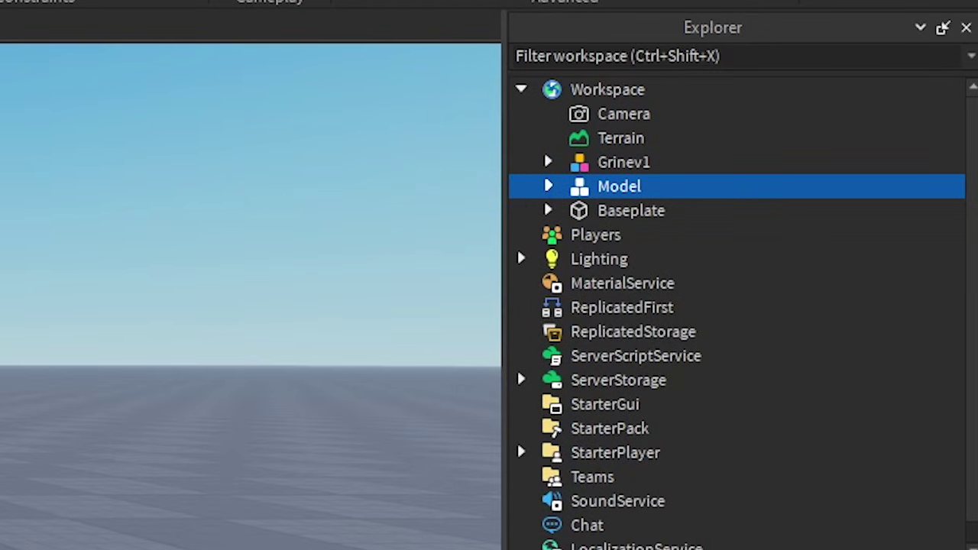
Step: Rename the selected Model as Phone
left_click(770, 275)
type("Phib")
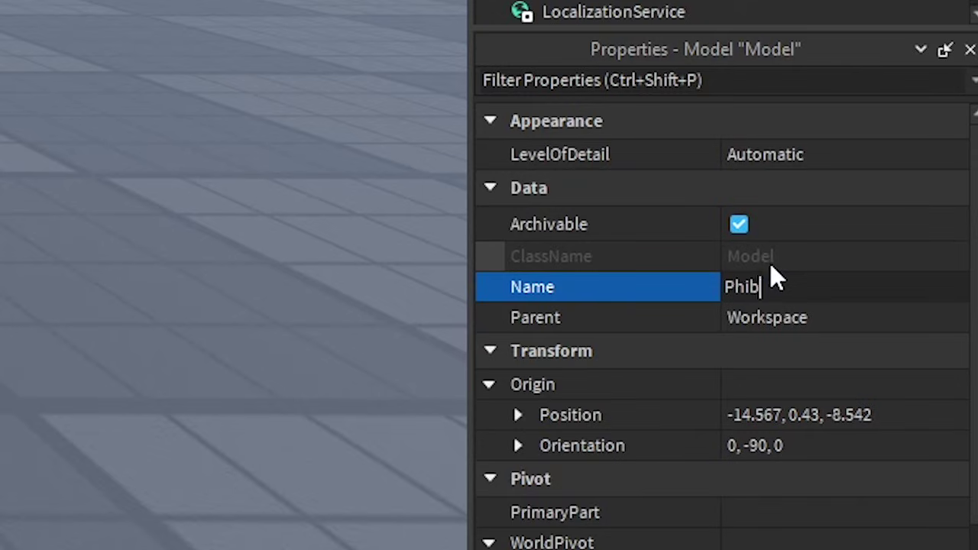
key("BackSpace")
key("BackSpace")
type("one")
key("Return")
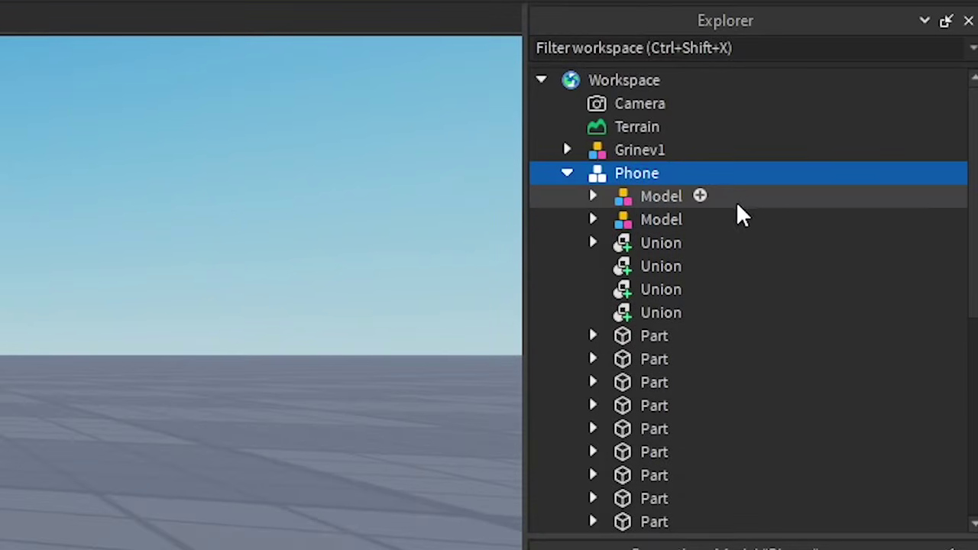
Step: Find the Union that forms the body inside the Phone model and rename it as Phone
left_click(646, 200)
key("Down")
key("Down")
key("Down")
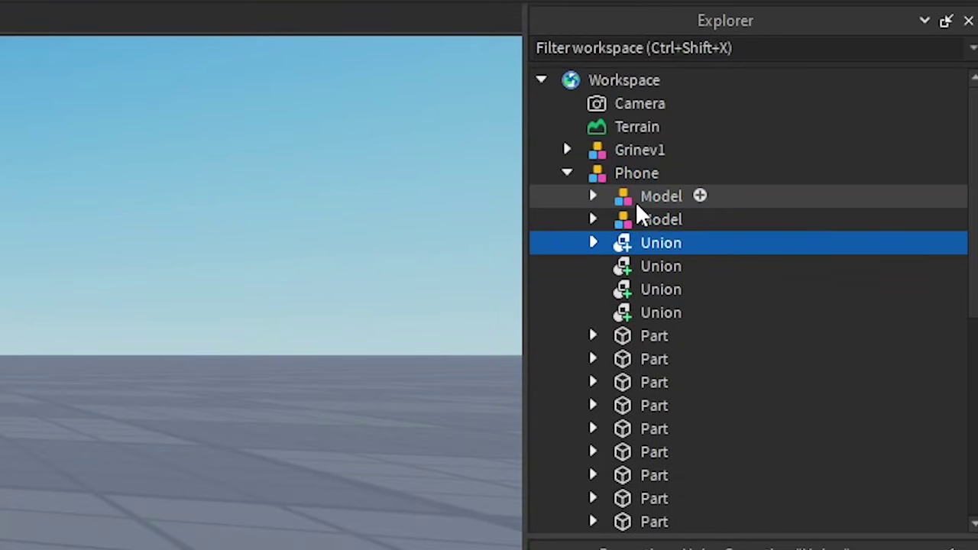
key("Up")
key("Down")
key("Down")
key("Up")
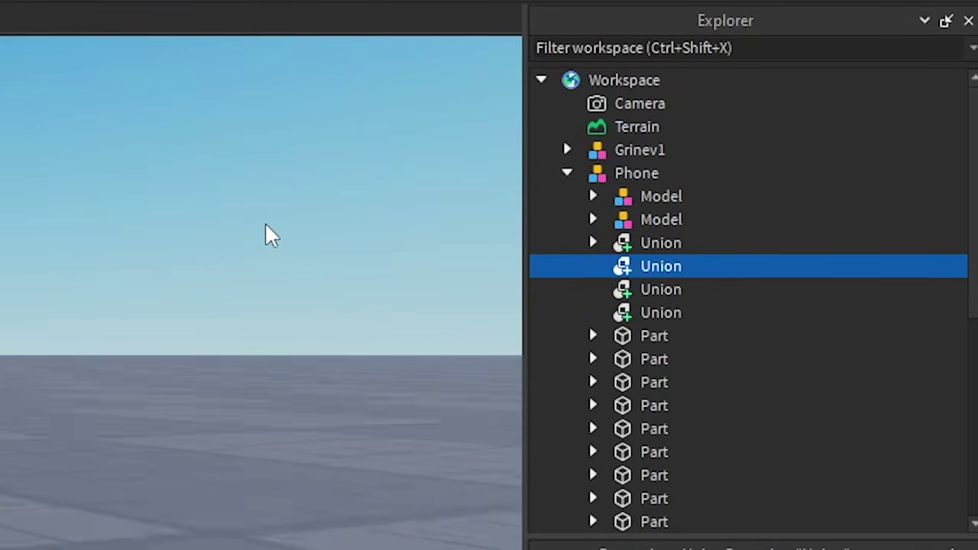
right_click_drag(266, 223, 266, 222)
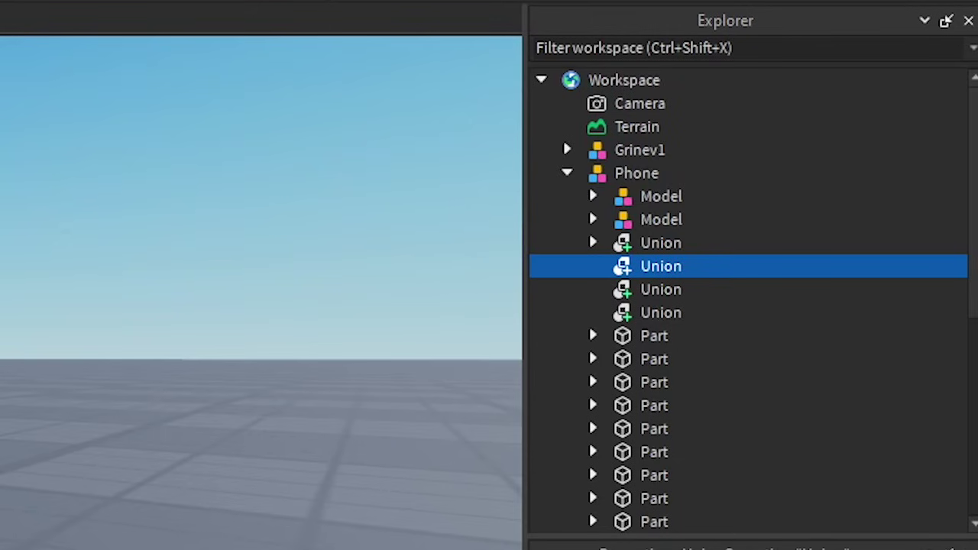
left_click(804, 382)
type("Pho")
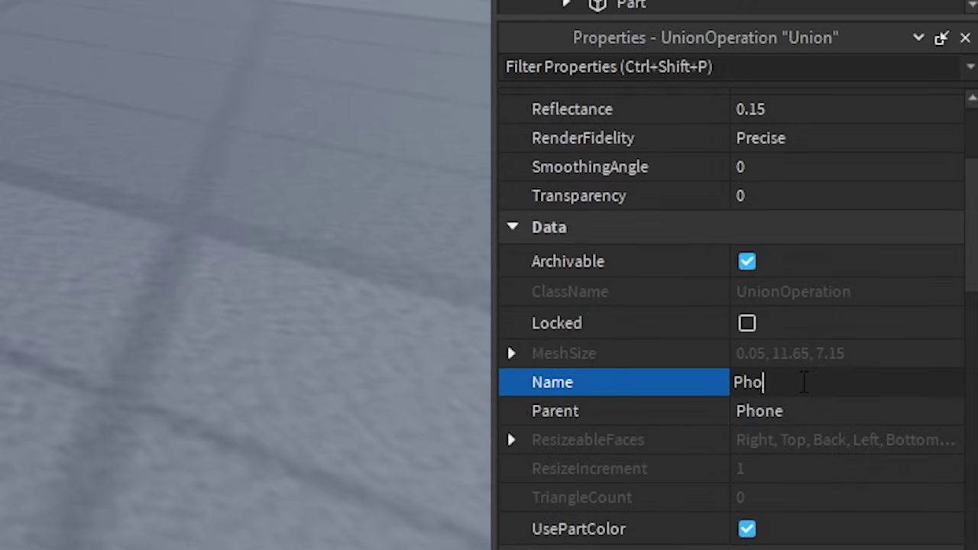
type("ne")
key("Return")
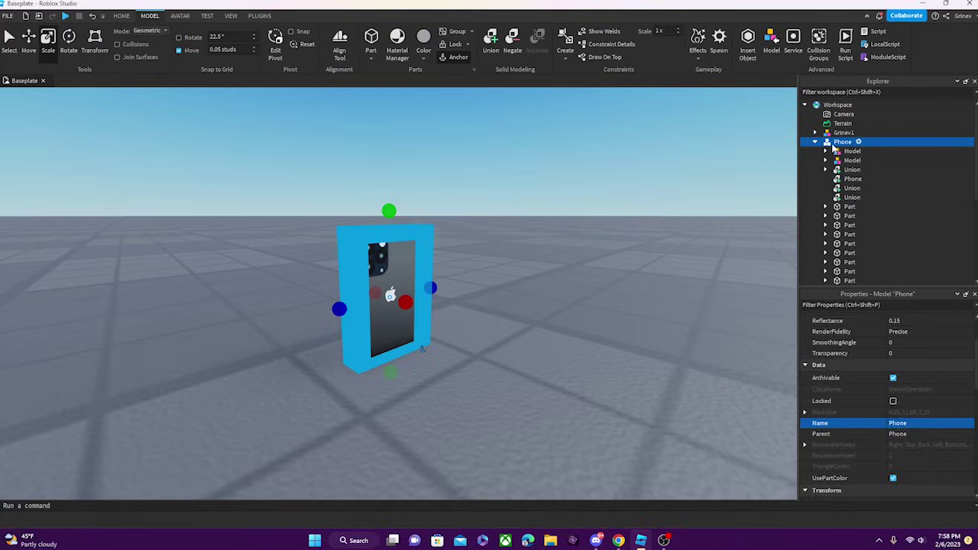
Step: Compare the Phone union with the other unions and parts in the model by selecting each in turn, then clear the selection
left_click(843, 180)
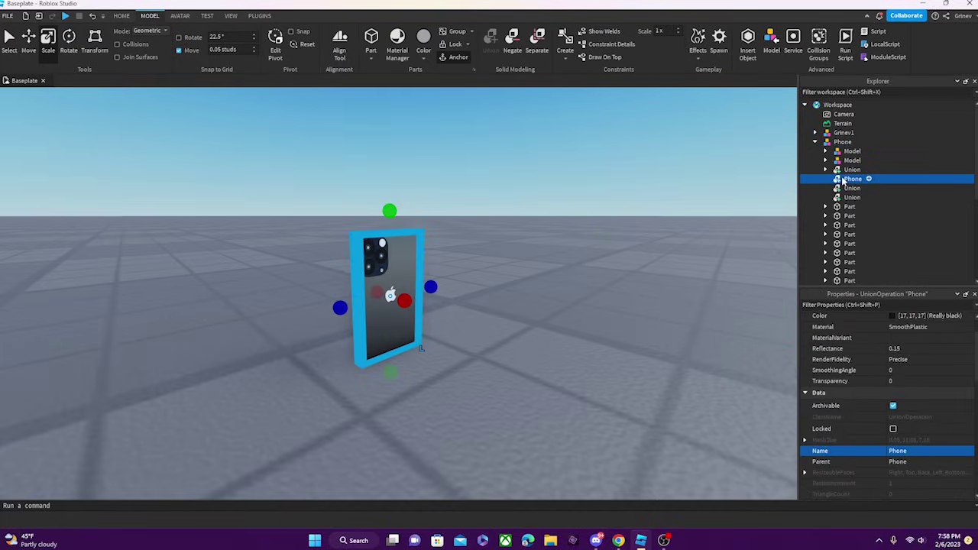
left_click(696, 203)
left_click(844, 179)
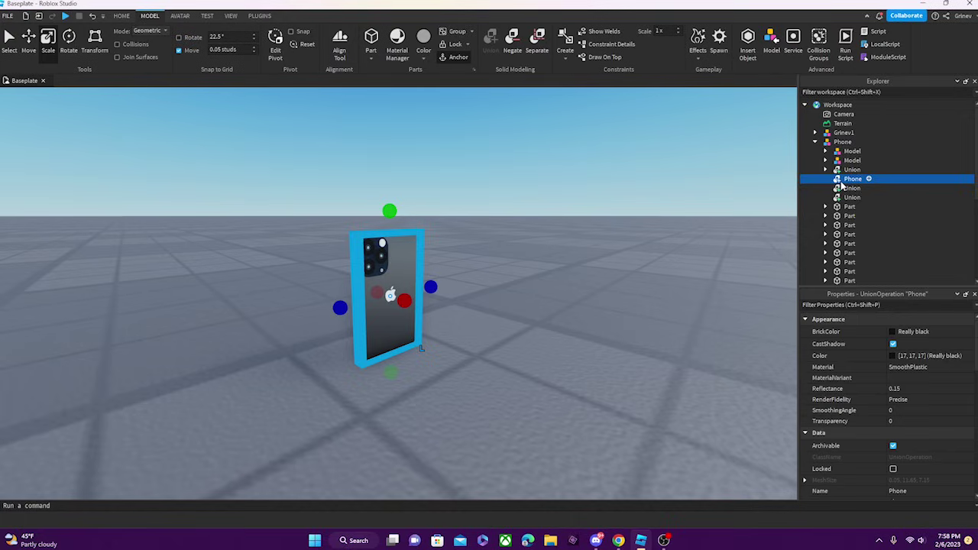
left_click(627, 173)
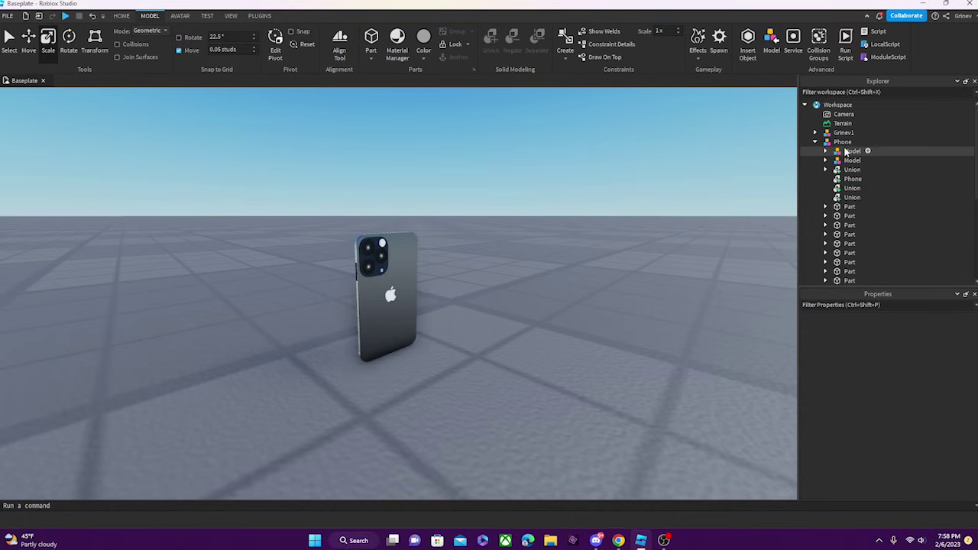
left_click(845, 190)
scroll(846, 192, "down", 5)
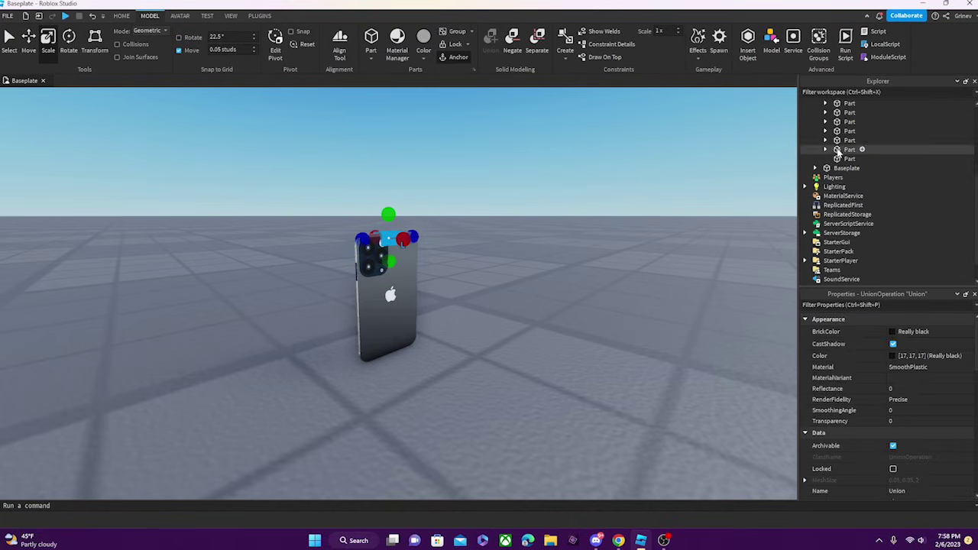
left_click(844, 157, "shift")
scroll(847, 204, "up", 5)
left_click(838, 179)
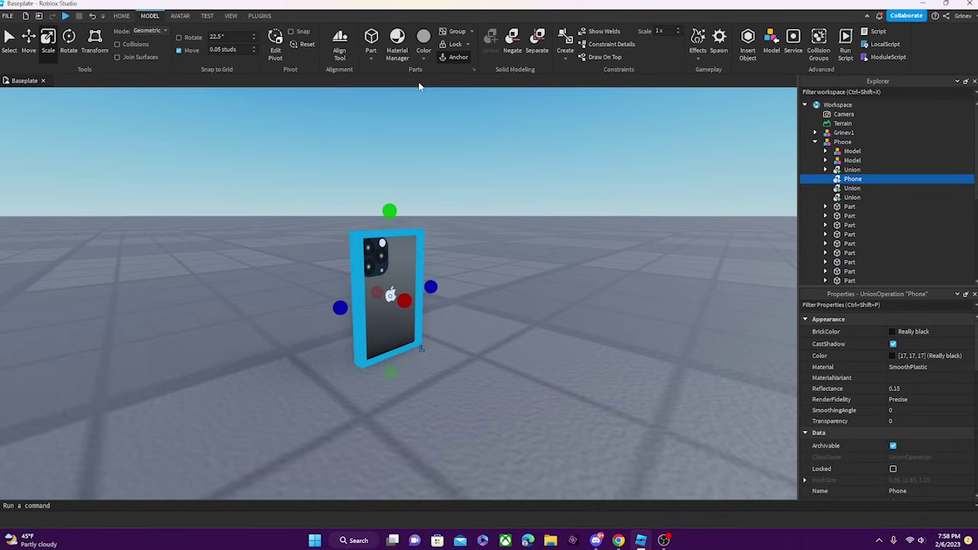
left_click(422, 146)
Step: Open Moon Animator's Easy Weld tool, review its Parts and Cleaner modes, and set it to Model mode
left_click(260, 16)
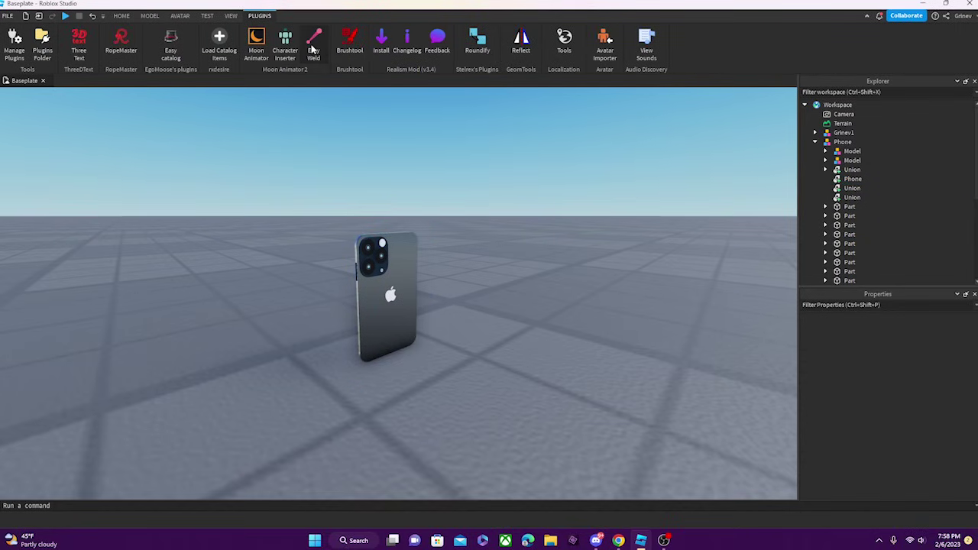
left_click(313, 49)
left_click_drag(397, 254, 520, 234)
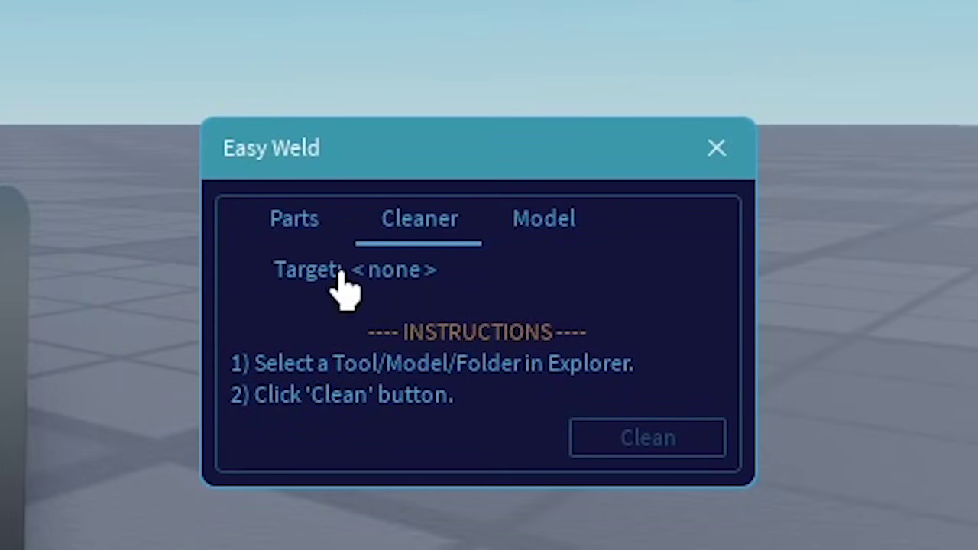
left_click(283, 224)
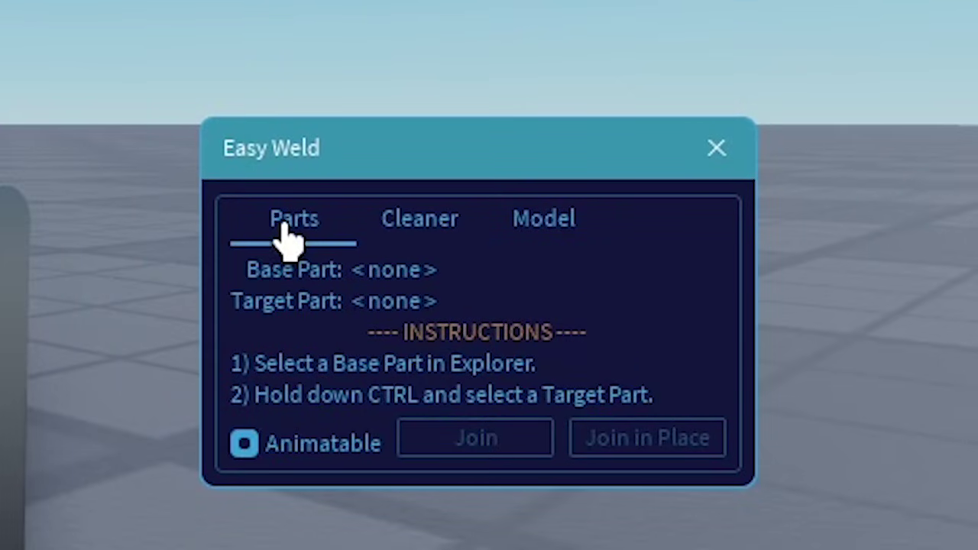
left_click(533, 227)
left_click(446, 238)
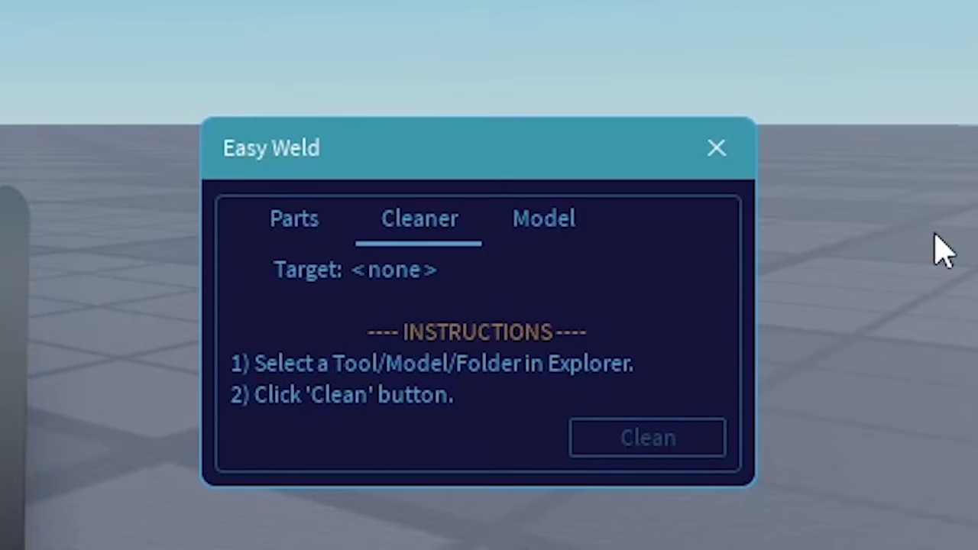
left_click(292, 234)
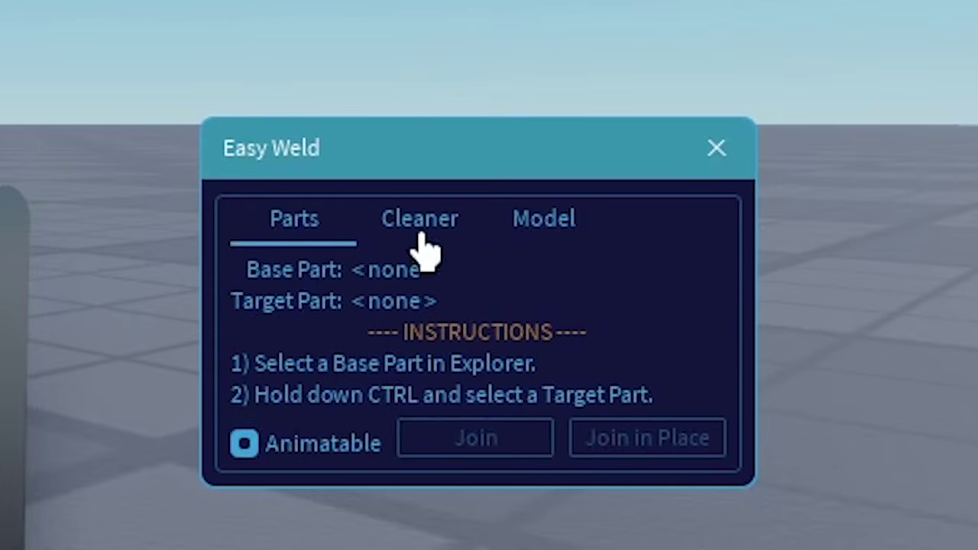
left_click(533, 237)
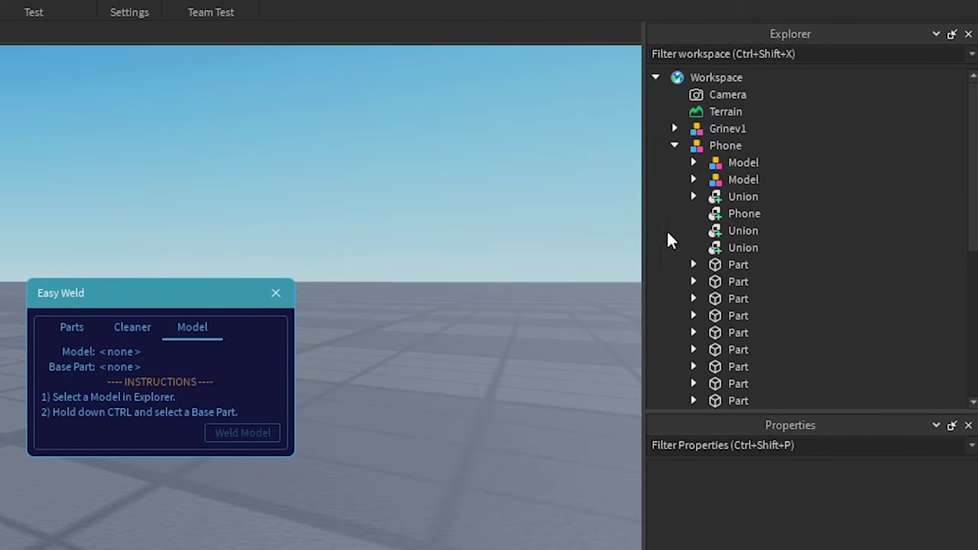
Step: Weld the Phone model using the Phone union as its base part
left_click(715, 149)
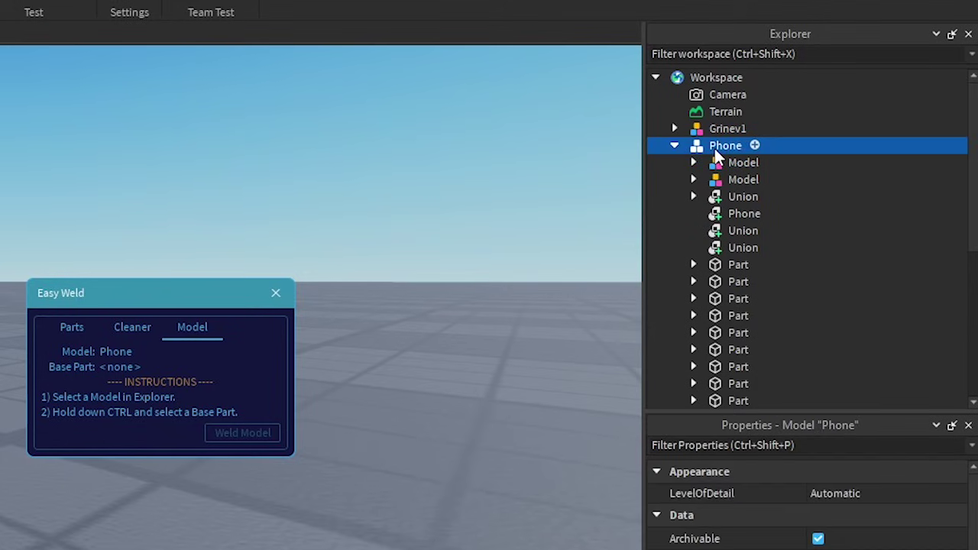
left_click(726, 215, "ctrl")
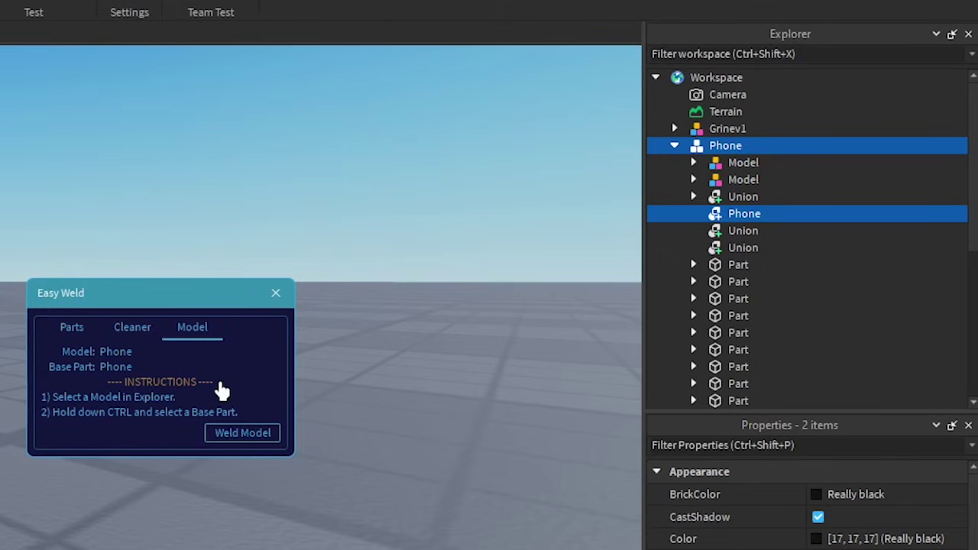
left_click(235, 433)
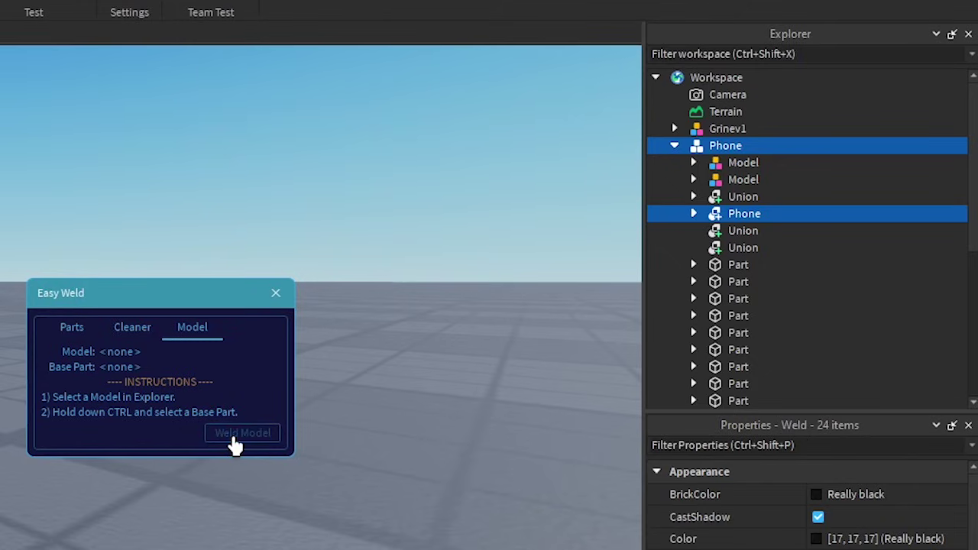
Step: Examine the welds inside the Phone union and the model's remaining parts, then close Easy Weld
scroll(734, 130, "down", 5)
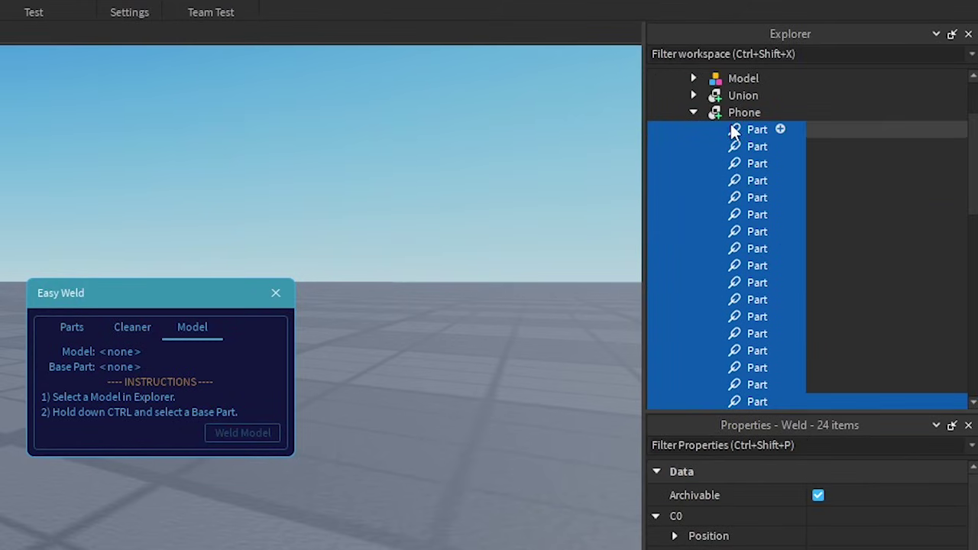
scroll(716, 214, "up", 4)
scroll(723, 253, "up", 3)
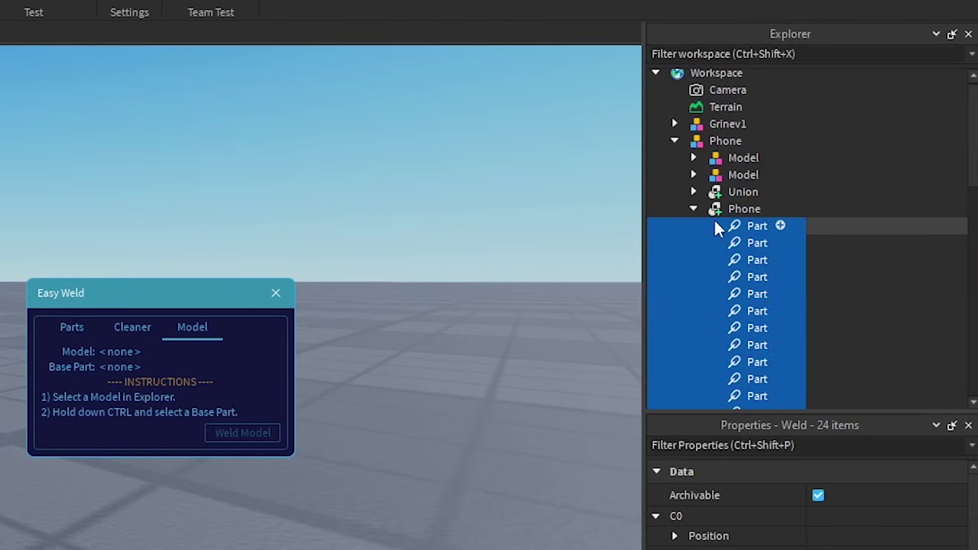
left_click(710, 210)
left_click(694, 208)
left_click(734, 228)
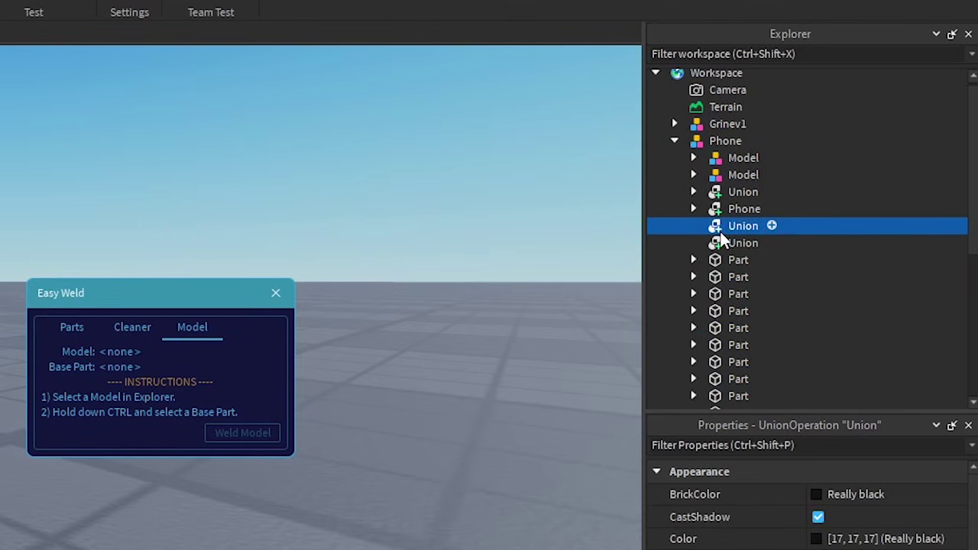
scroll(730, 283, "down", 3)
left_click(738, 298, "shift")
scroll(727, 275, "up", 3)
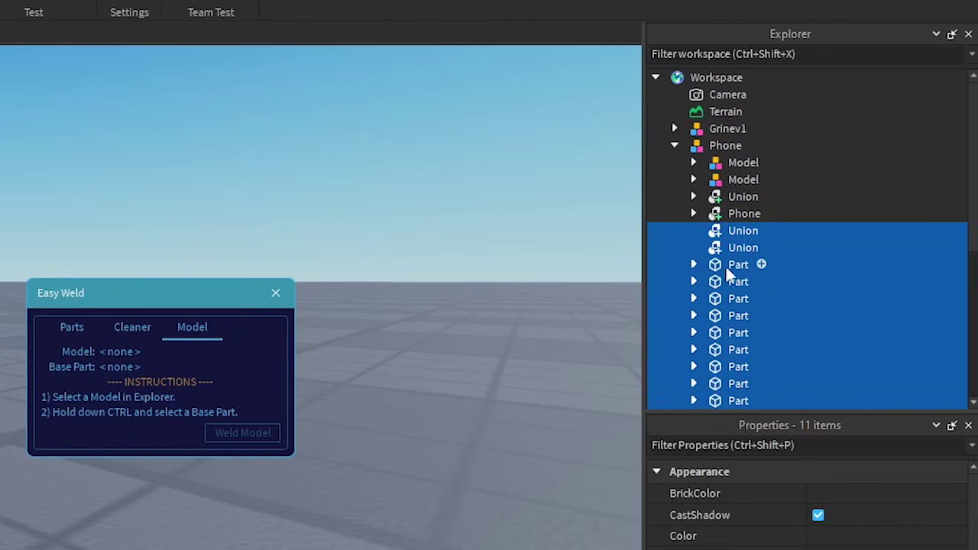
left_click(736, 217)
left_click(368, 222)
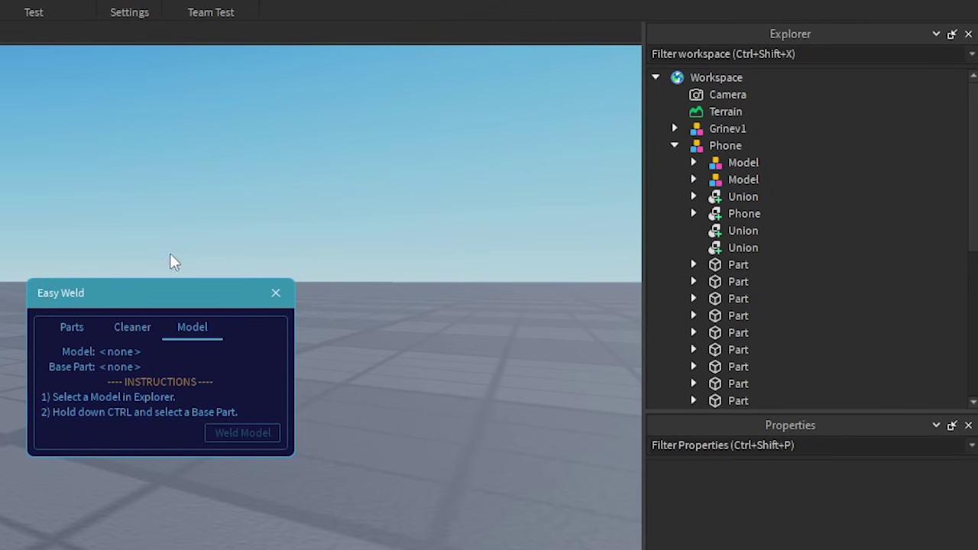
left_click(275, 293)
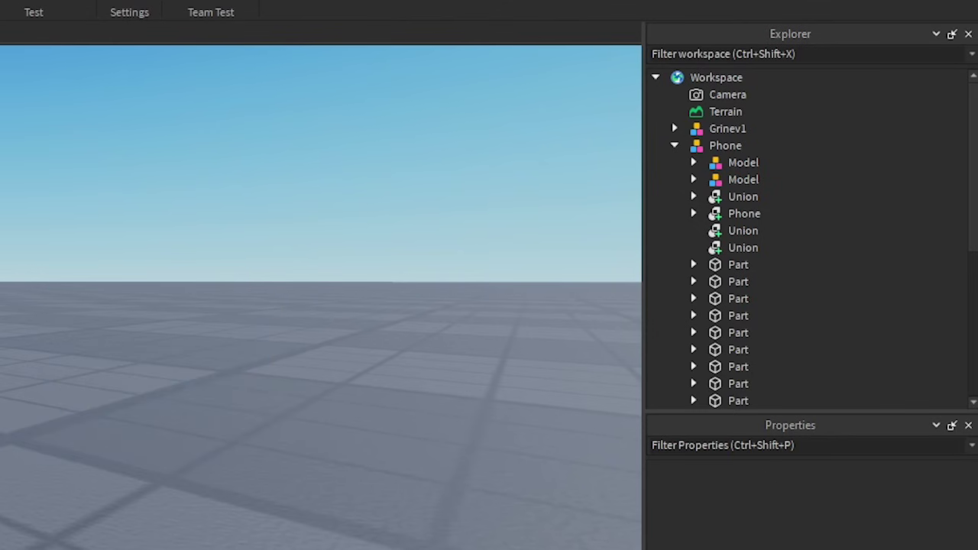
Step: Move the Phone model under the character's hand and raise it against the arm to a height of 1.781 studs
left_click(726, 145)
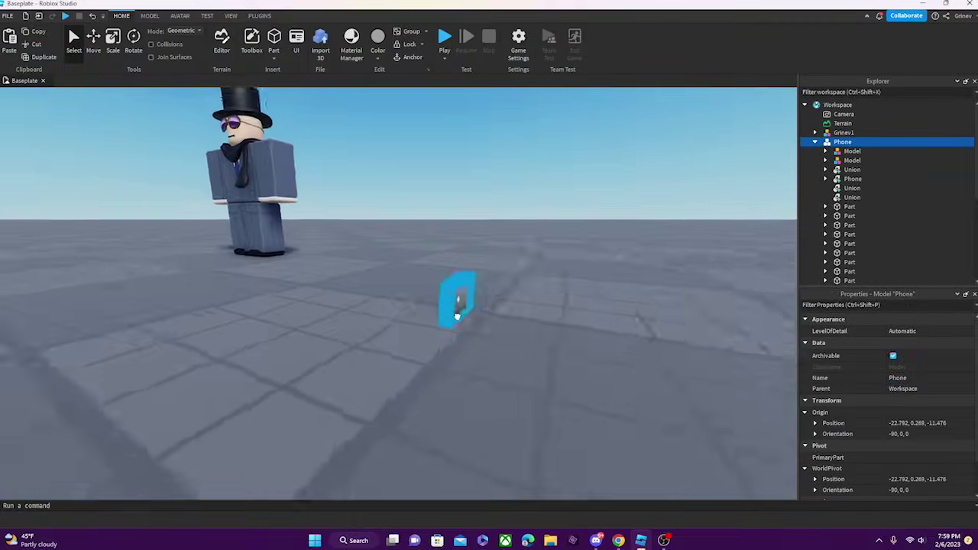
right_click_drag(457, 316, 461, 304)
left_click_drag(461, 303, 471, 294)
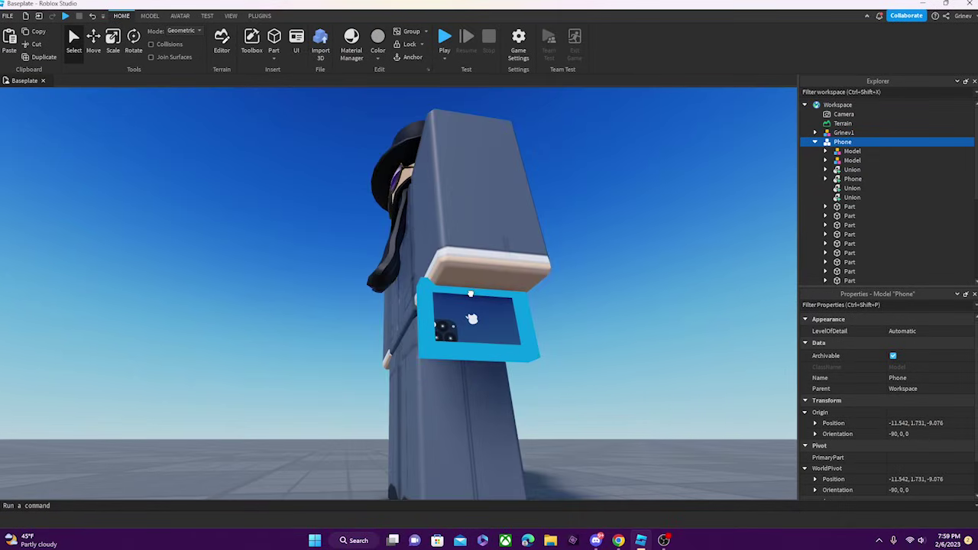
right_click_drag(471, 294, 472, 297)
left_click(93, 40)
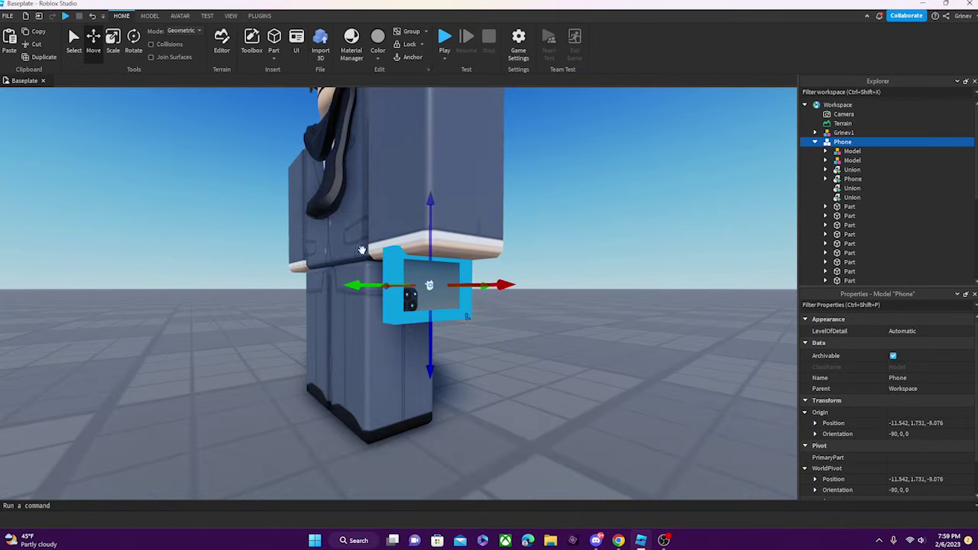
left_click_drag(367, 283, 367, 278)
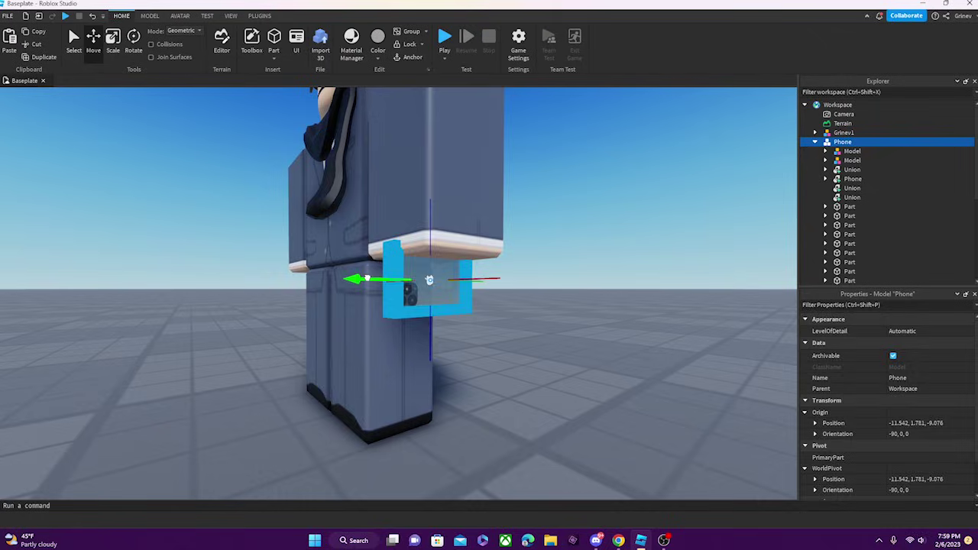
left_click(548, 335)
Step: Collapse the Phone model in the Explorer and parent it to the character rig
right_click_drag(547, 335, 547, 335)
key("d")
right_click_drag(546, 336, 545, 335)
key("a")
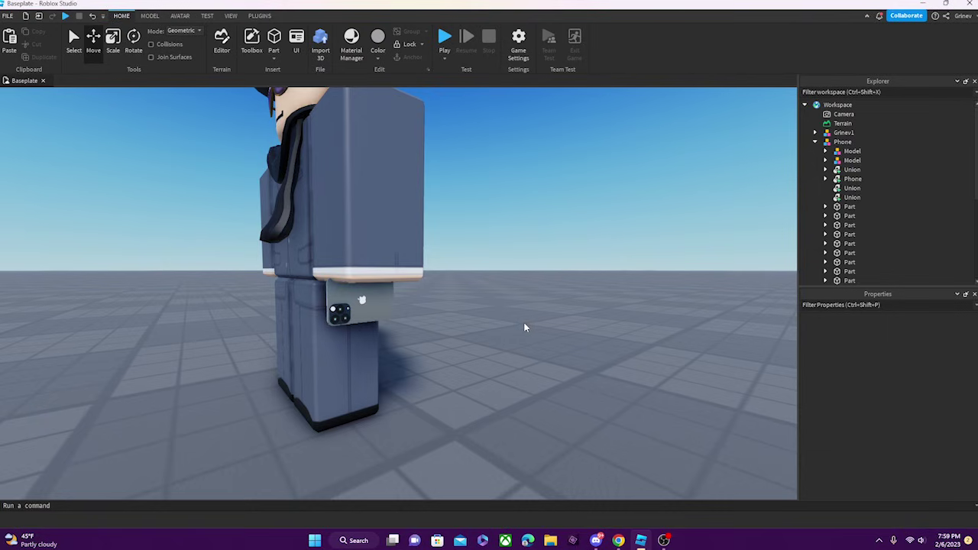
right_click_drag(524, 327, 524, 323)
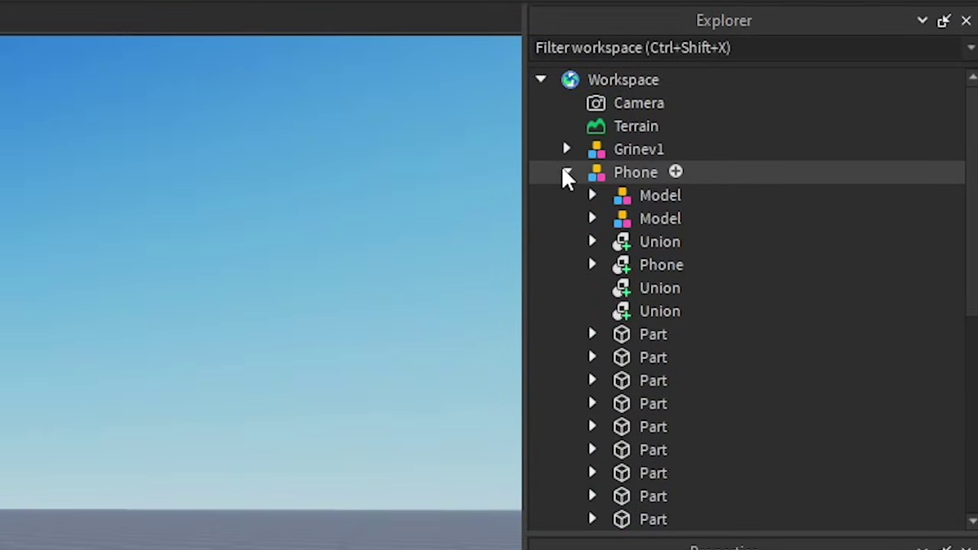
left_click(815, 141)
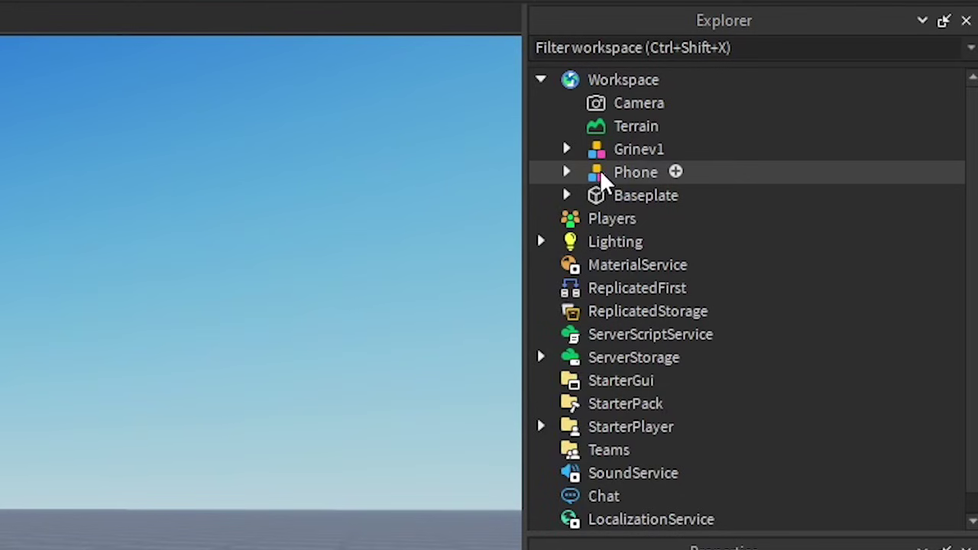
left_click_drag(601, 174, 601, 153)
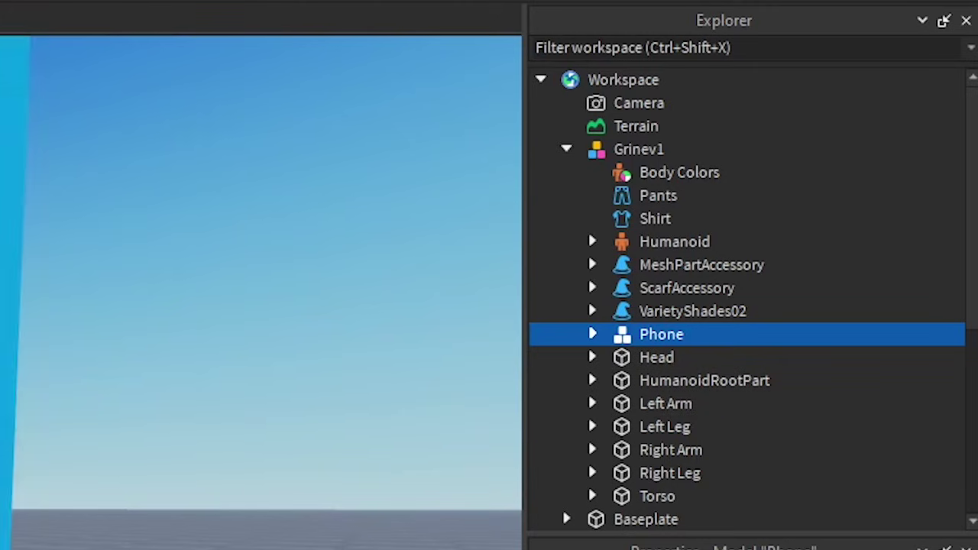
Step: Join the Phone union in place to the character's Left Arm as an animatable joint, using Easy Weld's Parts mode with Left Arm as base part
key("Escape")
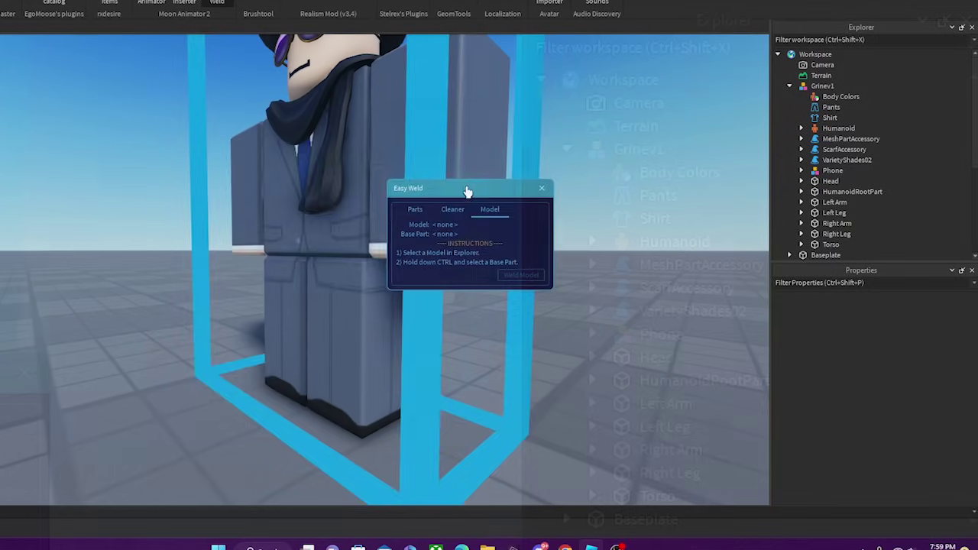
left_click_drag(464, 190, 116, 163)
left_click(65, 186)
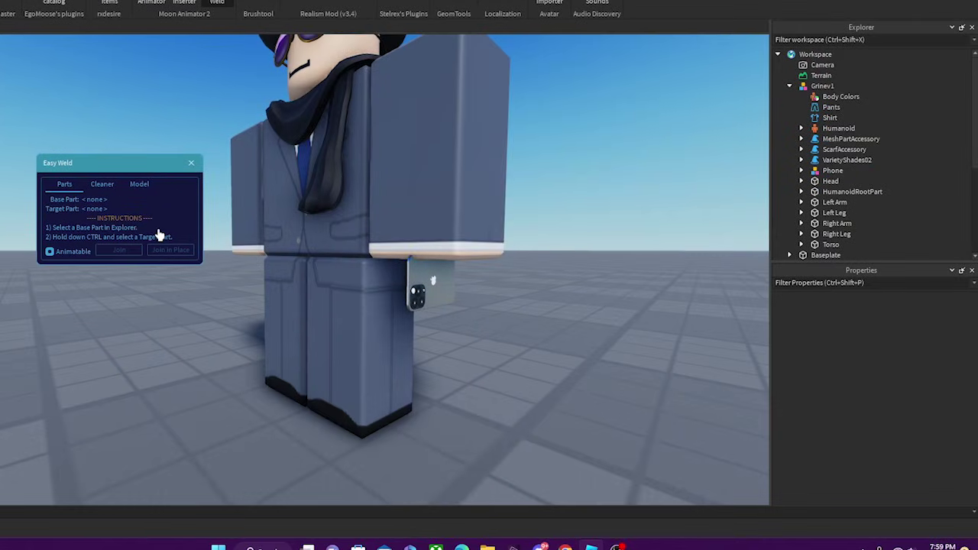
left_click(835, 202)
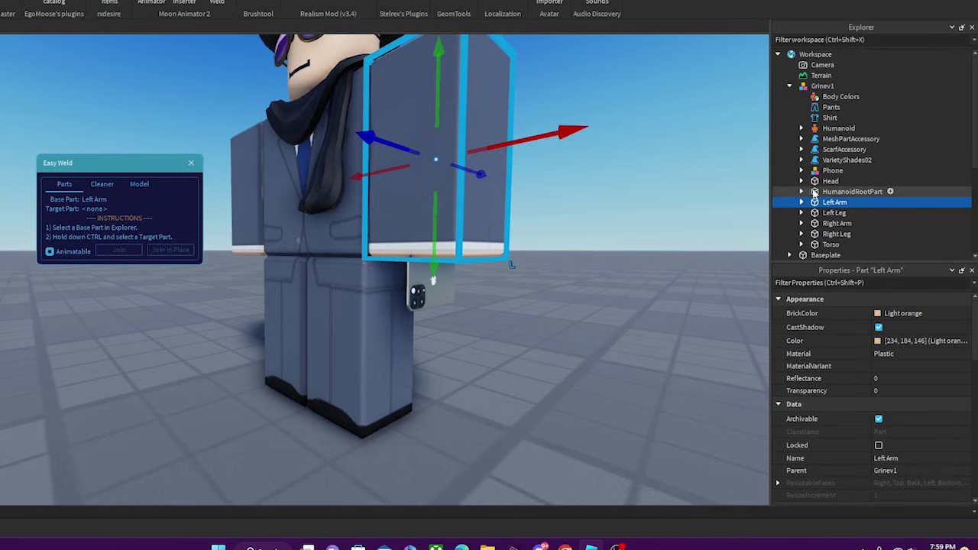
left_click(801, 172)
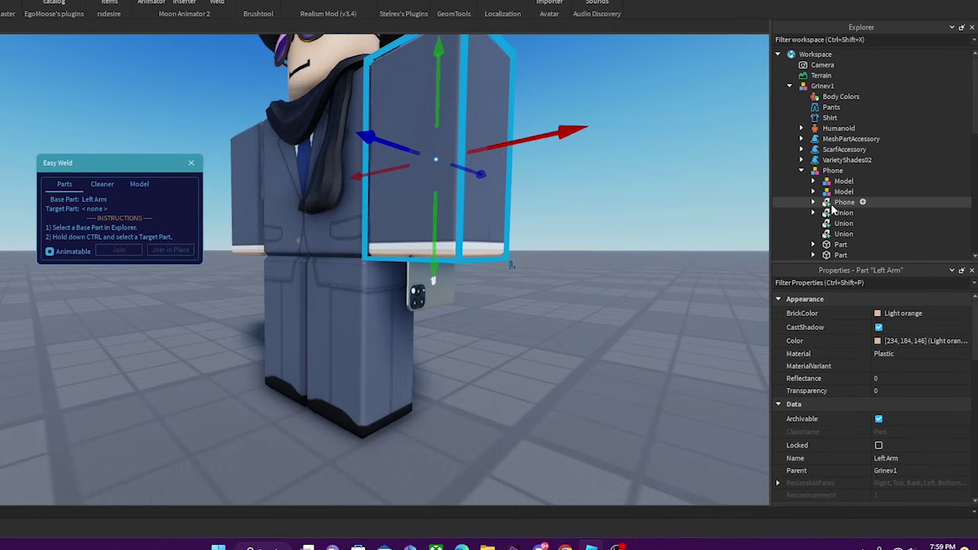
left_click(828, 206, "ctrl")
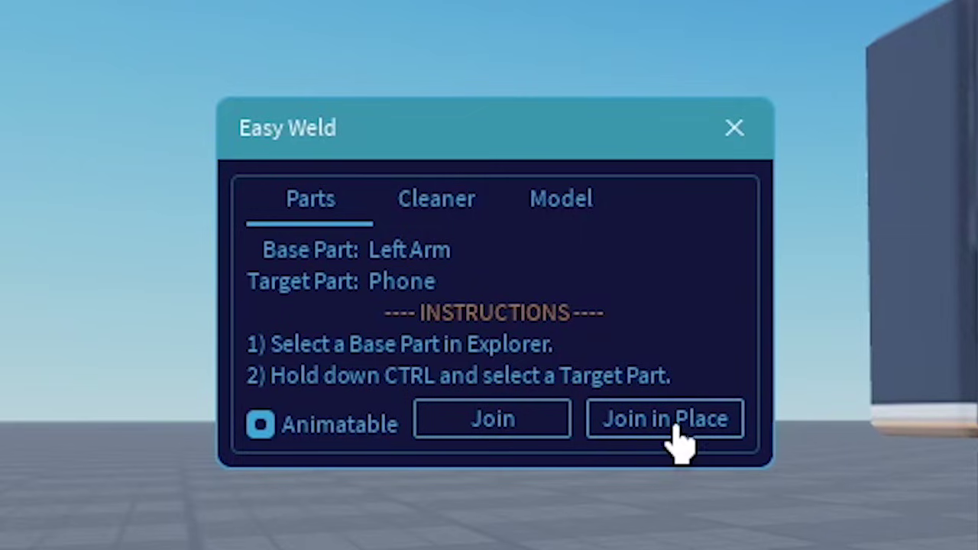
left_click(262, 430)
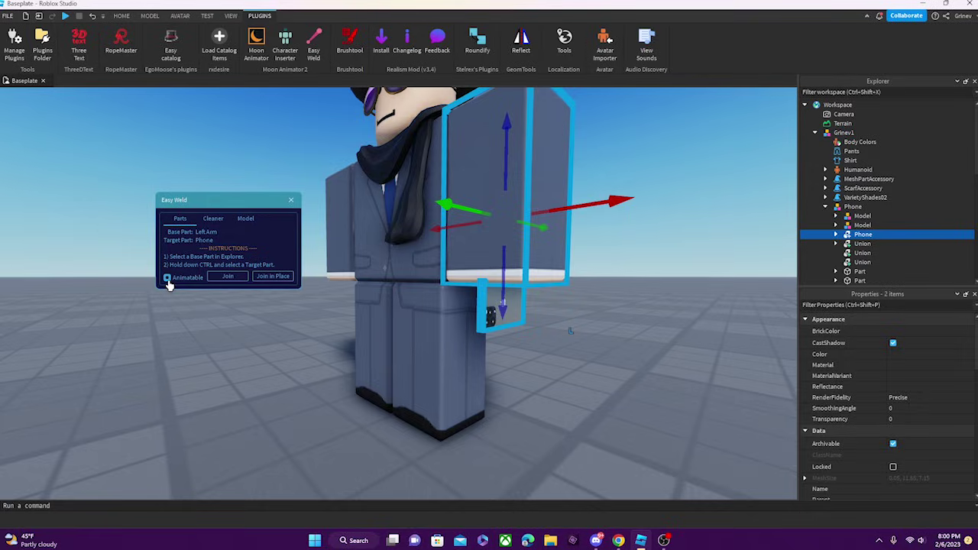
left_click(266, 280)
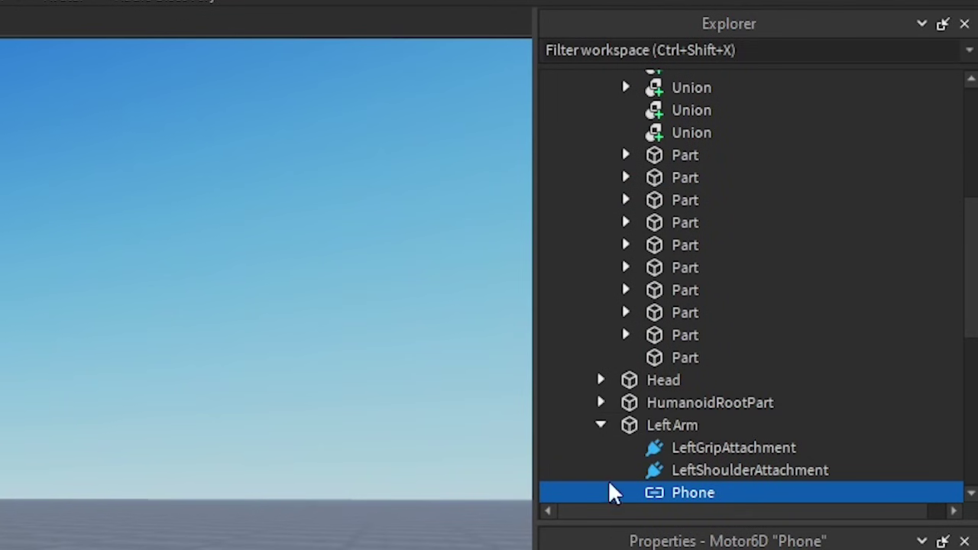
Step: Check the new Phone joint inside the Left Arm, collapse the Left Arm and the character rig, and close Easy Weld
scroll(830, 271, "down", 1)
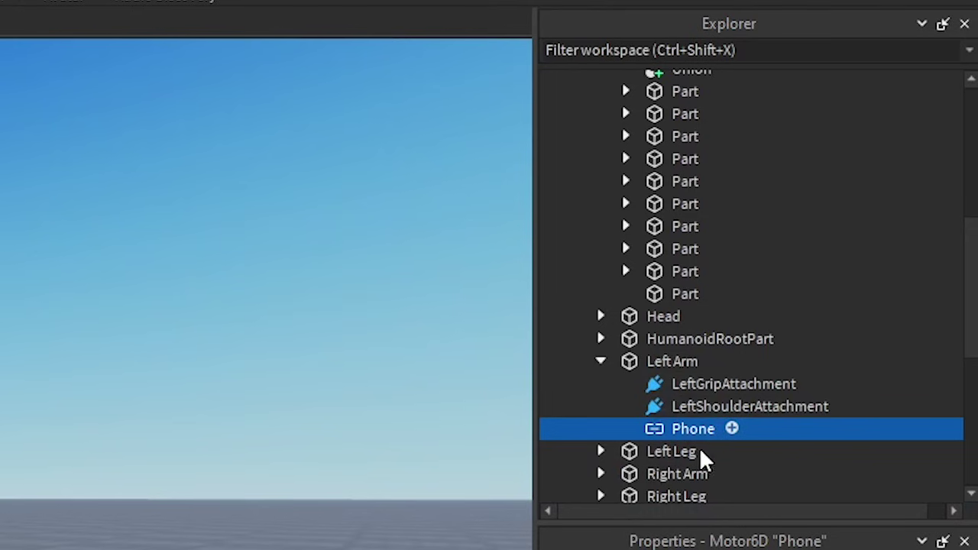
left_click(647, 359)
left_click(601, 360)
scroll(612, 363, "up", 6)
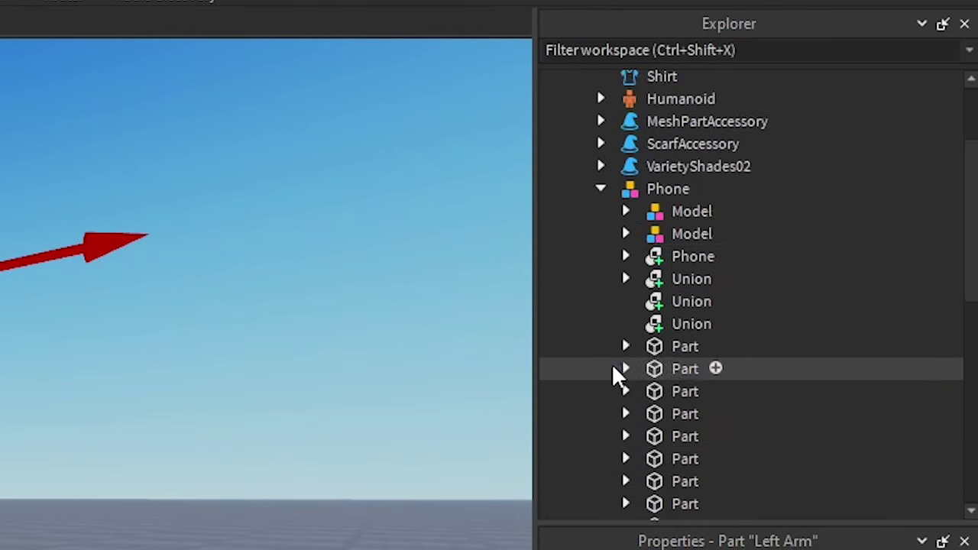
left_click(601, 329)
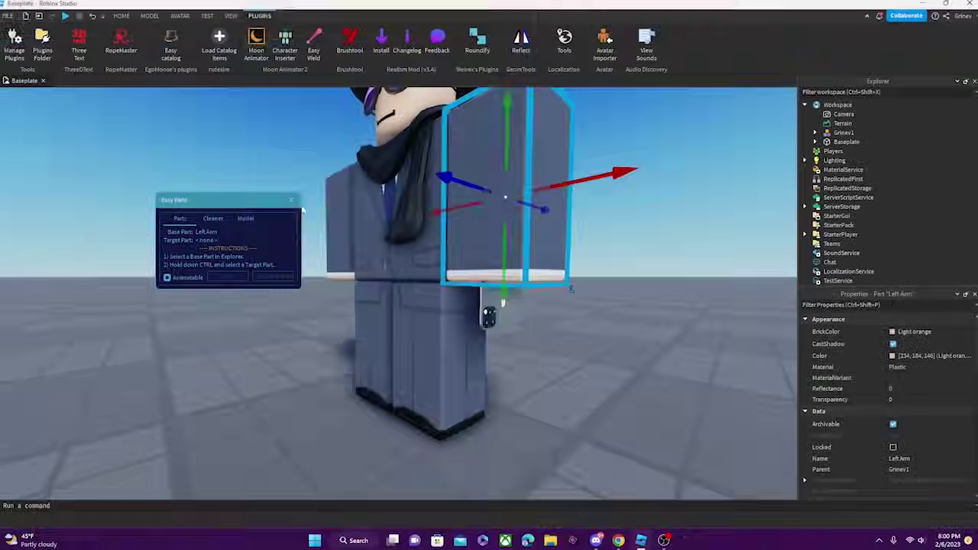
left_click(291, 199)
Step: Open the Animation 1 file in Moon Animator and focus the view on the character
left_click(256, 42)
left_click(282, 159)
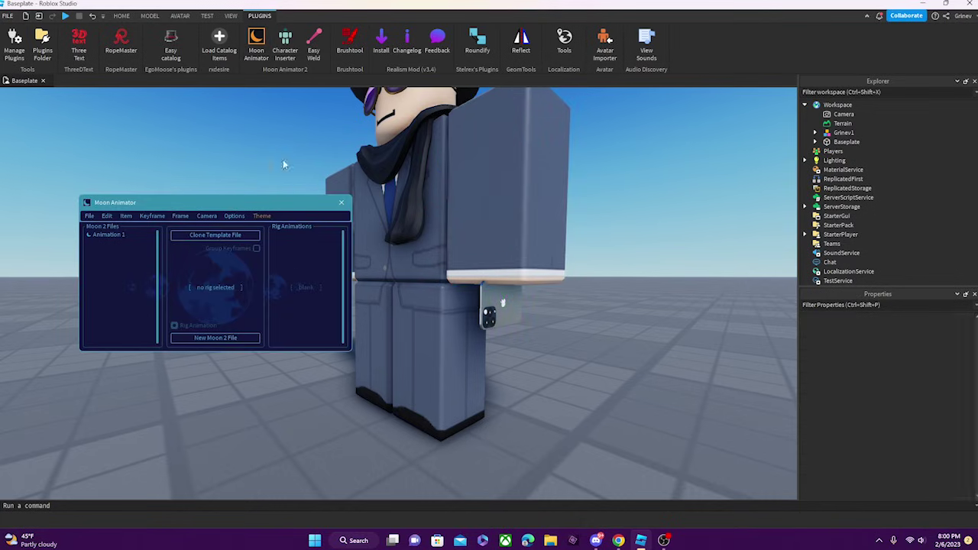
left_click(105, 235)
key("f")
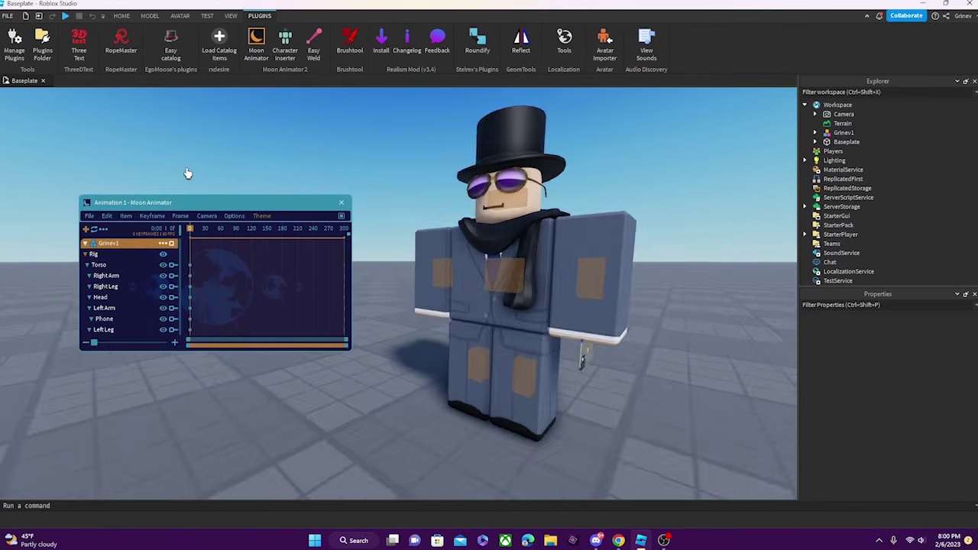
Step: Rotate the Left Arm forward and up so it holds the Phone in front of the chest
left_click(541, 292)
key("h")
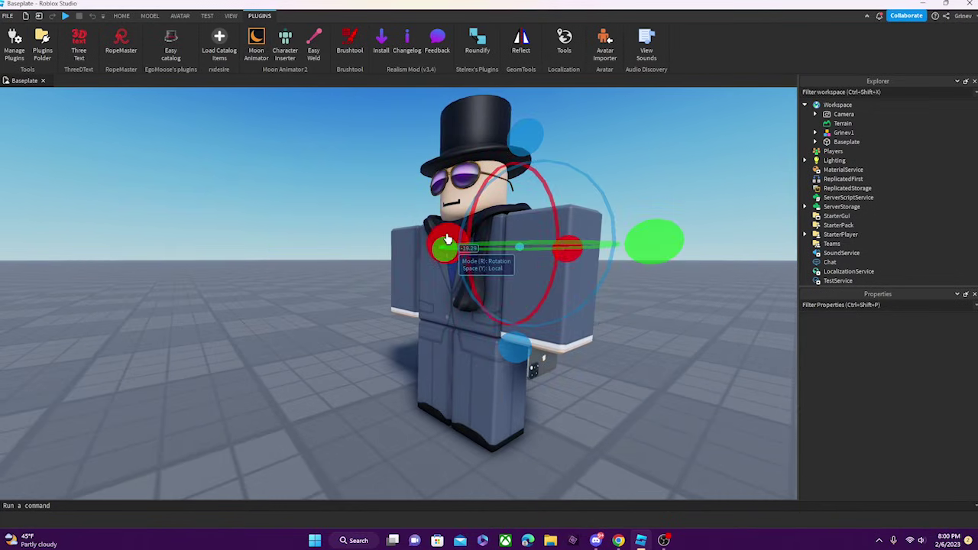
left_click_drag(466, 243, 502, 177)
left_click(611, 197)
key("h")
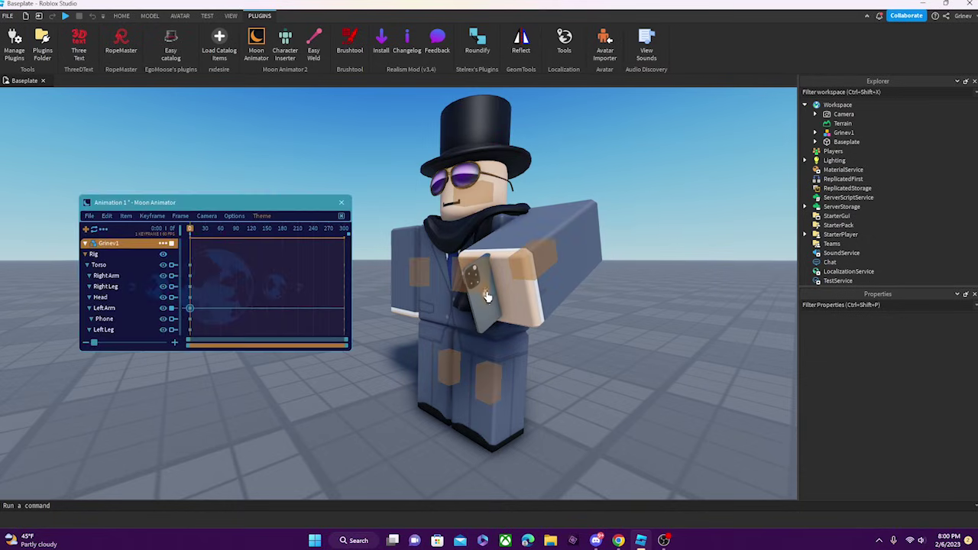
Step: Rotate and reposition the Phone against the raised left hand and play the animation
left_click(488, 304)
key("h")
left_click_drag(590, 299, 554, 370)
left_click_drag(585, 266, 578, 240)
key("a")
right_click_drag(538, 343, 549, 345)
mouse_move(594, 365)
left_mouse_down()
mouse_move(619, 356)
mouse_move(609, 371)
left_mouse_up()
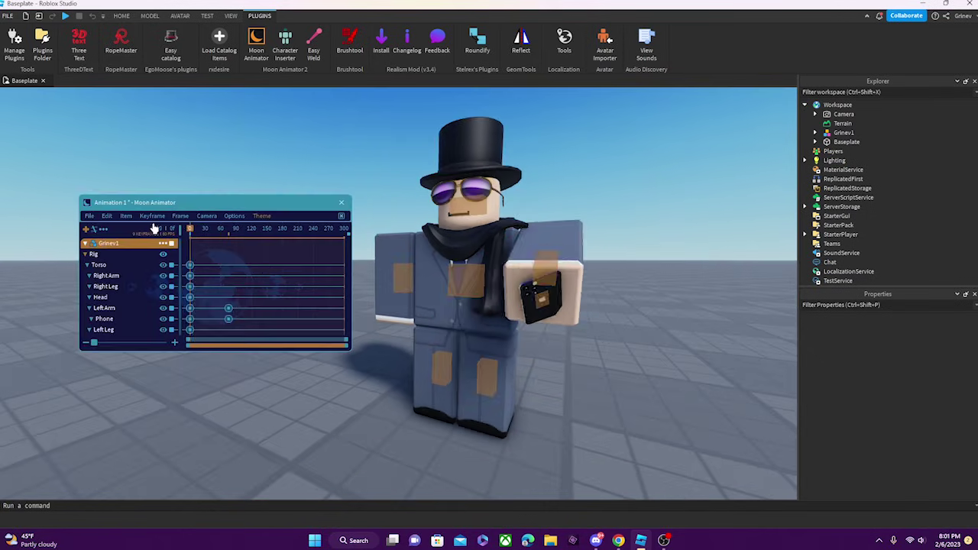
key("space")
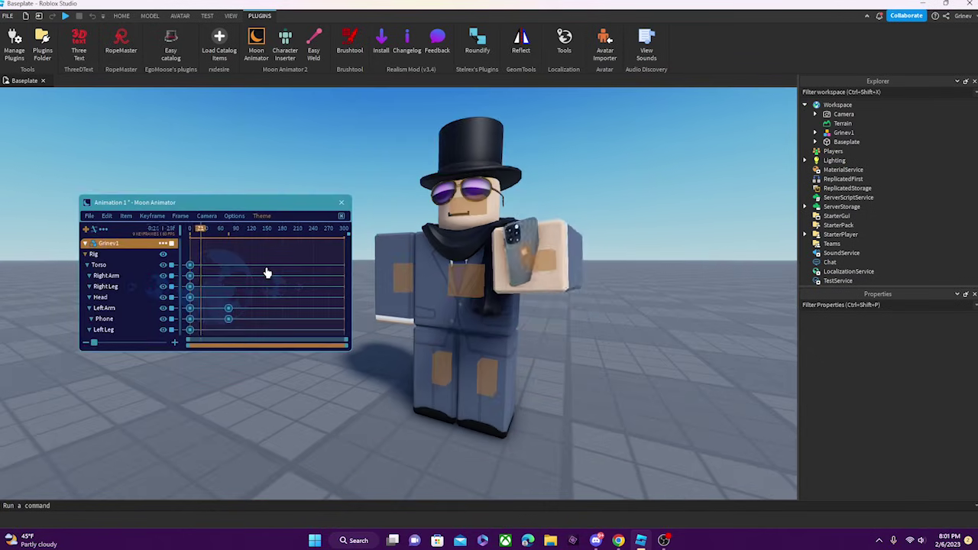
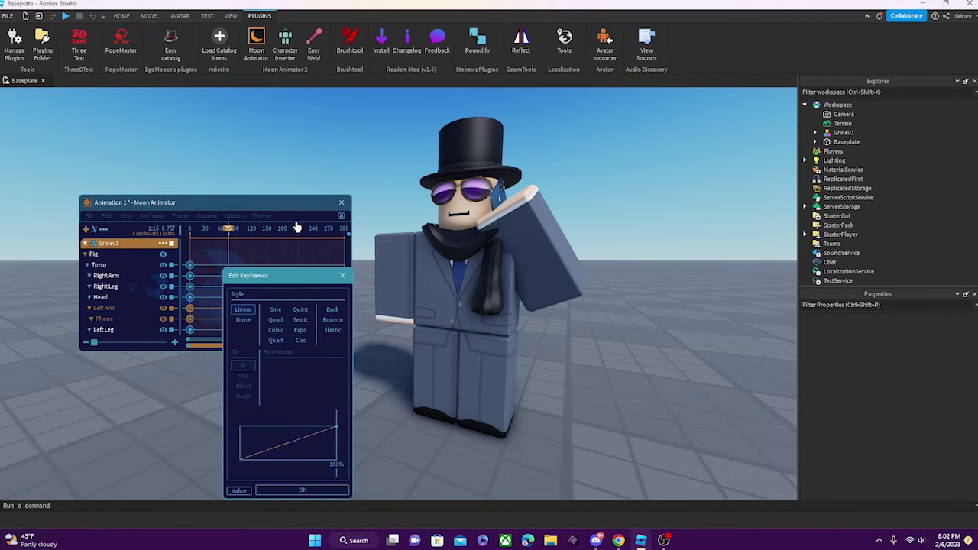
Step: Move the Edit Keyframes dialog beside the character and view its angle and position values, returning to the easing styles
left_click_drag(270, 276, 684, 157)
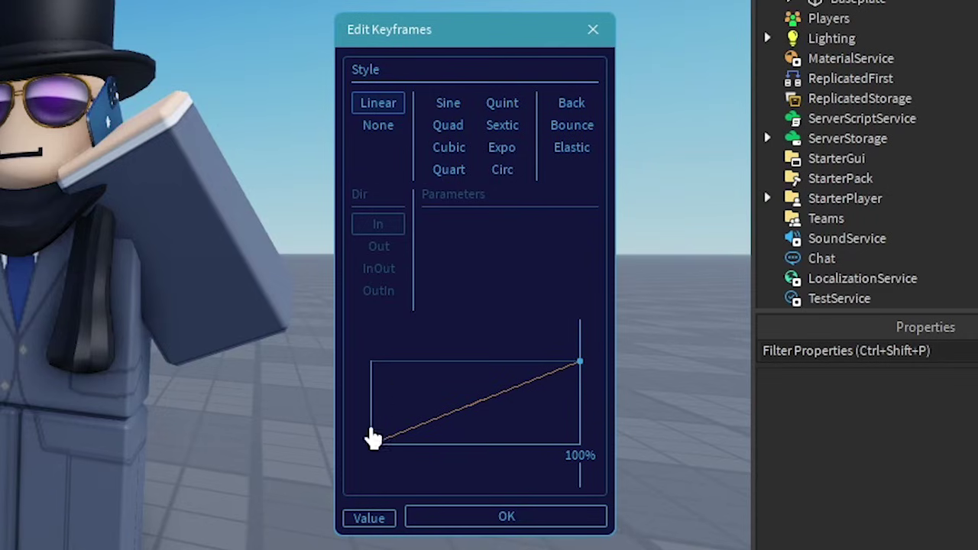
left_click(369, 520)
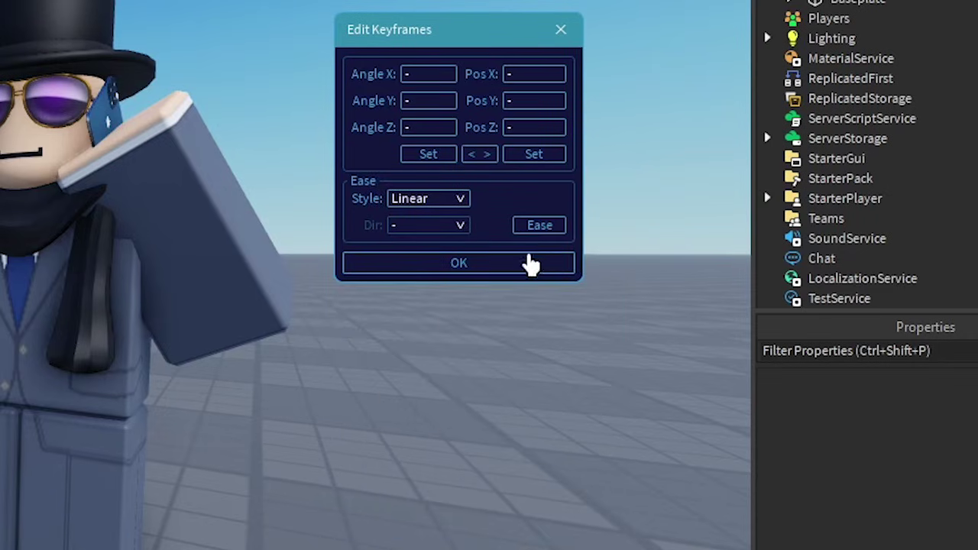
left_click(541, 228)
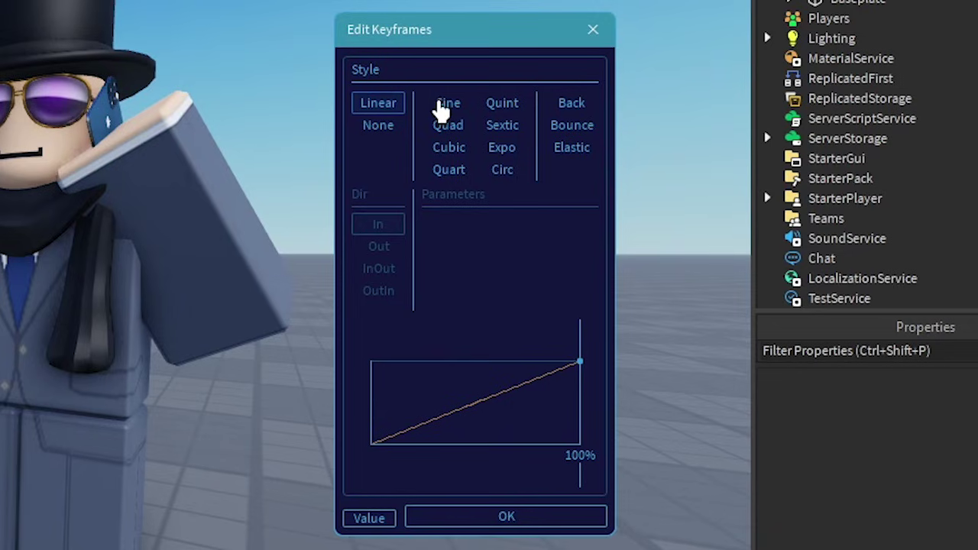
Step: Try the Sine easing style with the Out, InOut and In directions
left_click(442, 107)
left_click(366, 248)
left_click(380, 270)
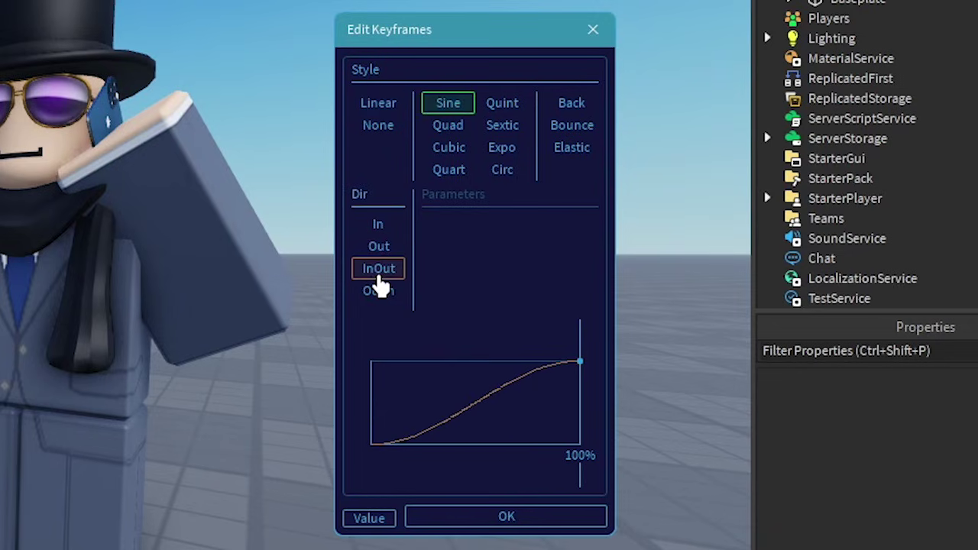
left_click(382, 247)
left_click(386, 225)
Step: Compare the None and Linear easing styles and apply None to the Left Arm and Phone starting keyframes
left_click(391, 124)
left_click(386, 106)
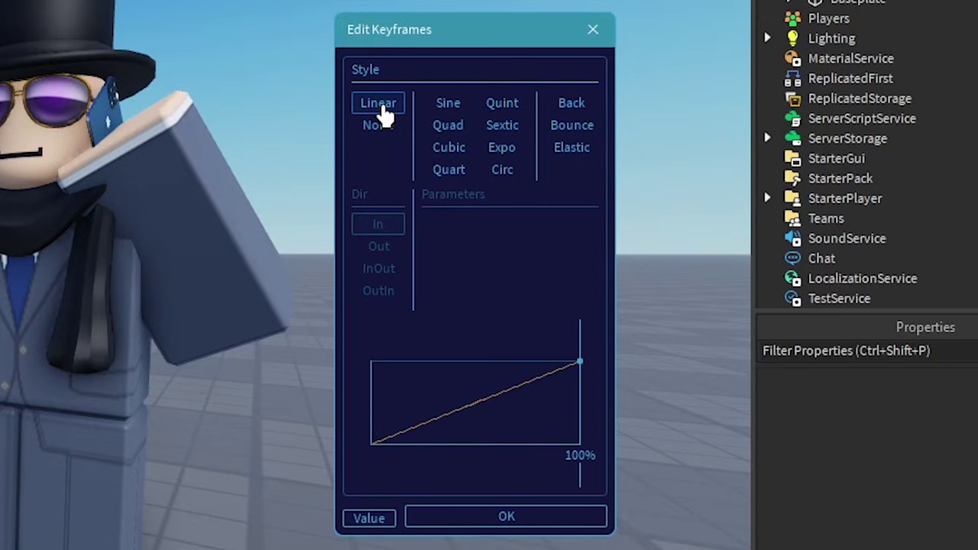
left_click(384, 140)
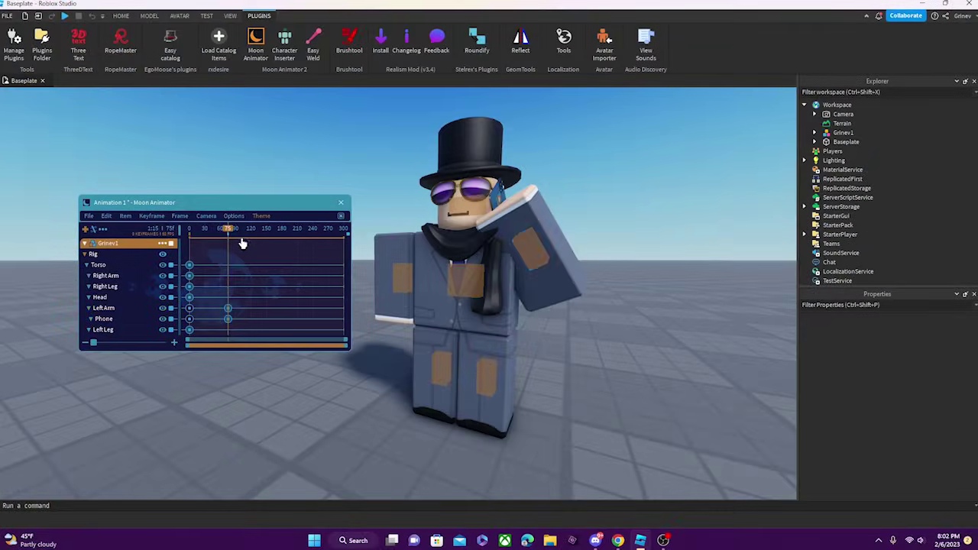
Step: Play the animation from frame 0 to view the None easing, and check the starting Left Arm and Phone keyframes
left_click_drag(230, 234, 174, 236)
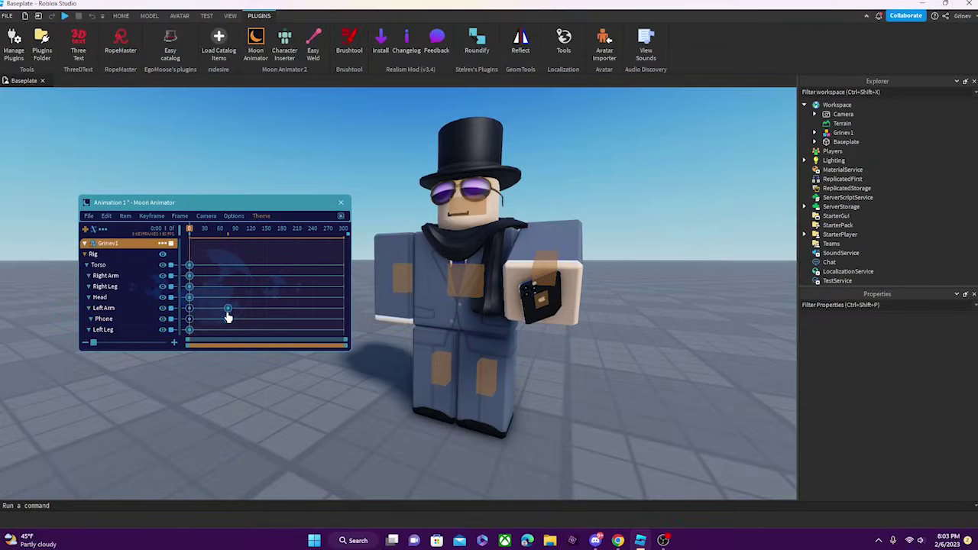
key("space")
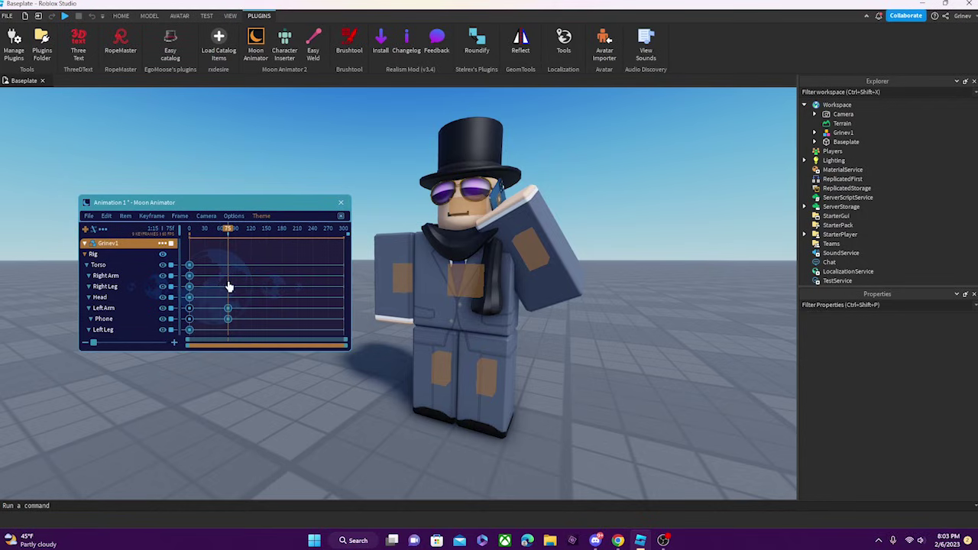
left_click_drag(220, 234, 185, 233)
left_click_drag(200, 308, 185, 324)
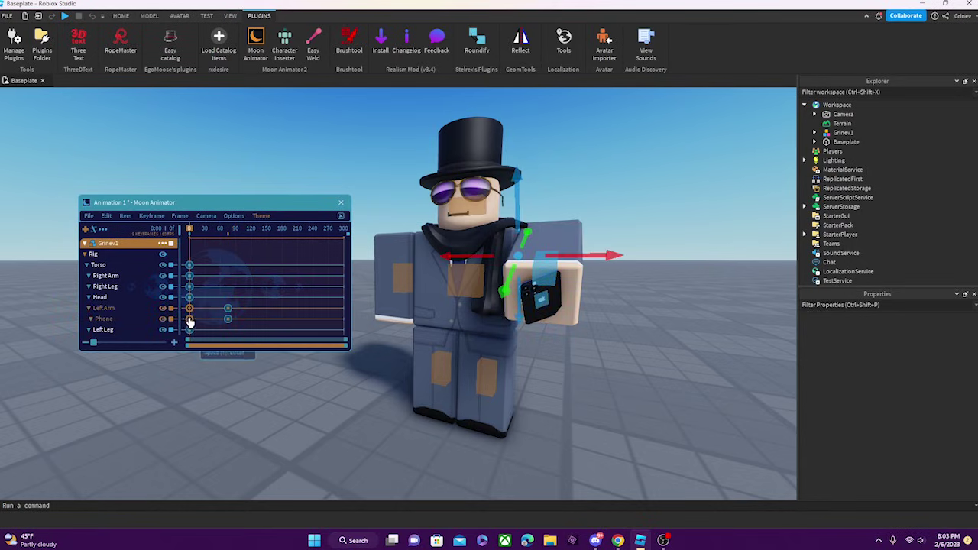
left_click(199, 311)
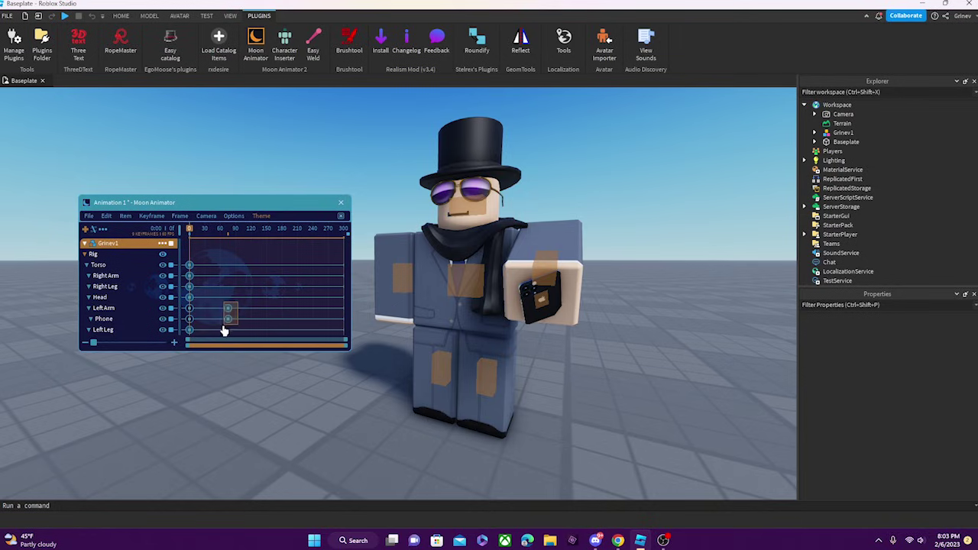
Step: Add Left Arm and Phone keyframes at frame 167
left_click_drag(240, 236, 276, 237)
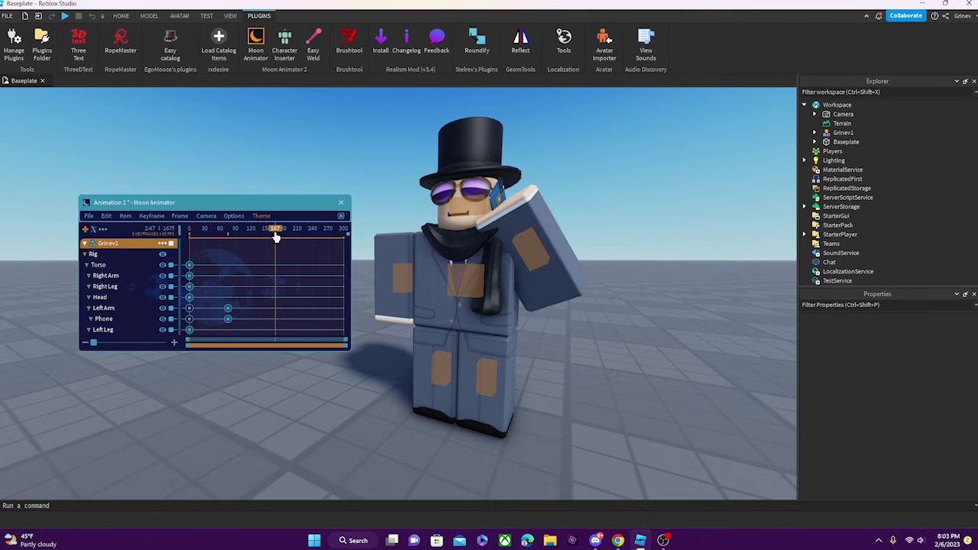
left_click(145, 310)
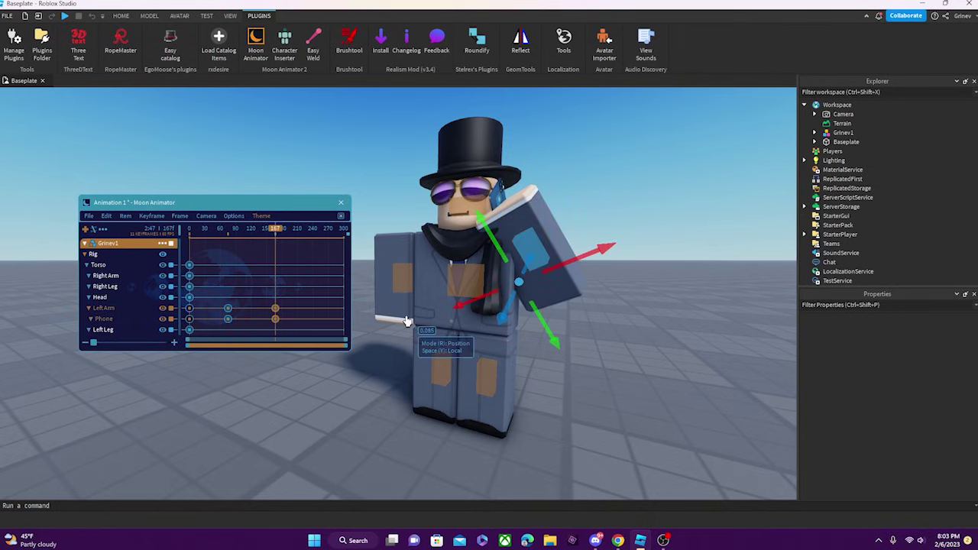
left_click(284, 298)
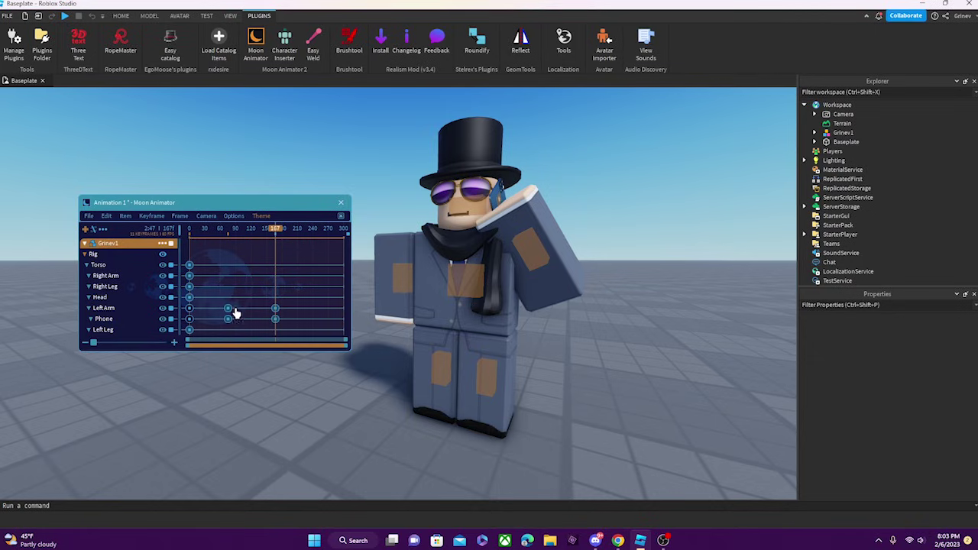
Step: Delete the Left Arm and Phone keyframes at frame 167
left_click_drag(241, 295, 223, 334)
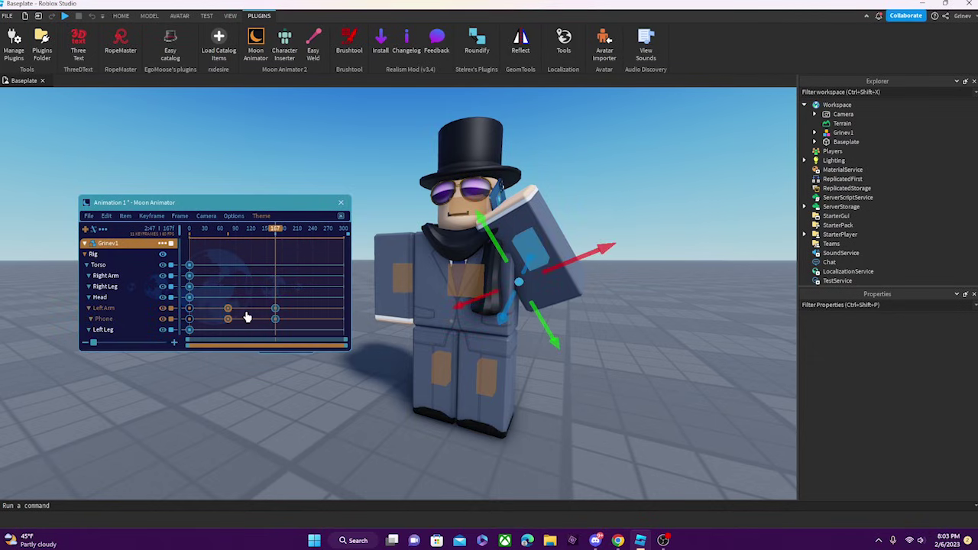
left_click_drag(298, 290, 275, 325)
left_click(301, 310)
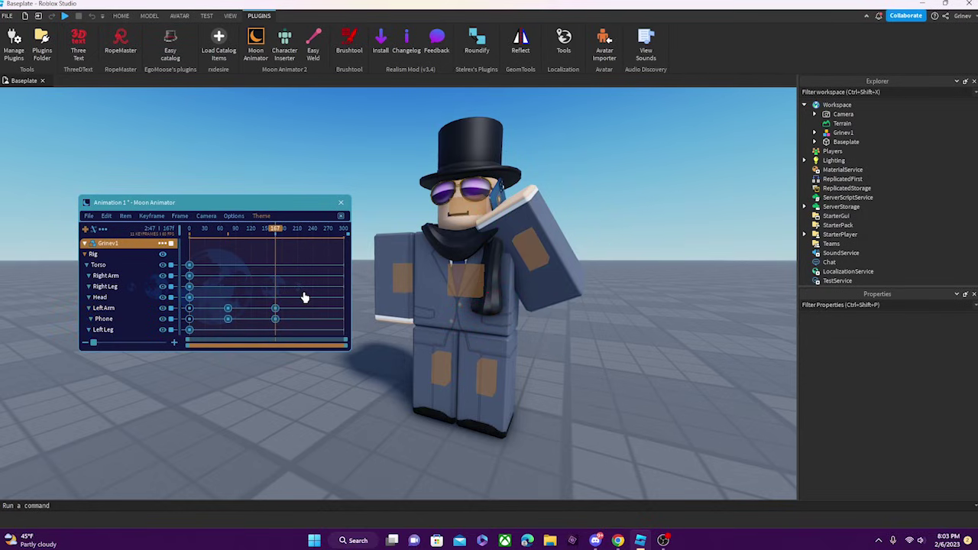
left_click_drag(303, 278, 266, 338)
key("Delete")
Step: Open the easing settings of the starting Left Arm and Phone keyframes and preview Linear and then Sine with InOut direction
left_click_drag(190, 316, 201, 314)
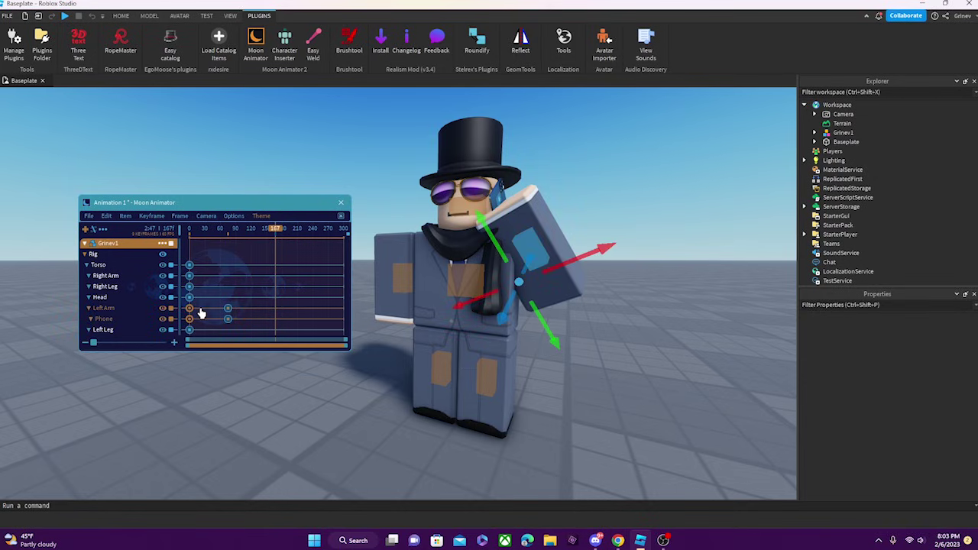
right_click(200, 311)
left_click_drag(233, 264, 633, 187)
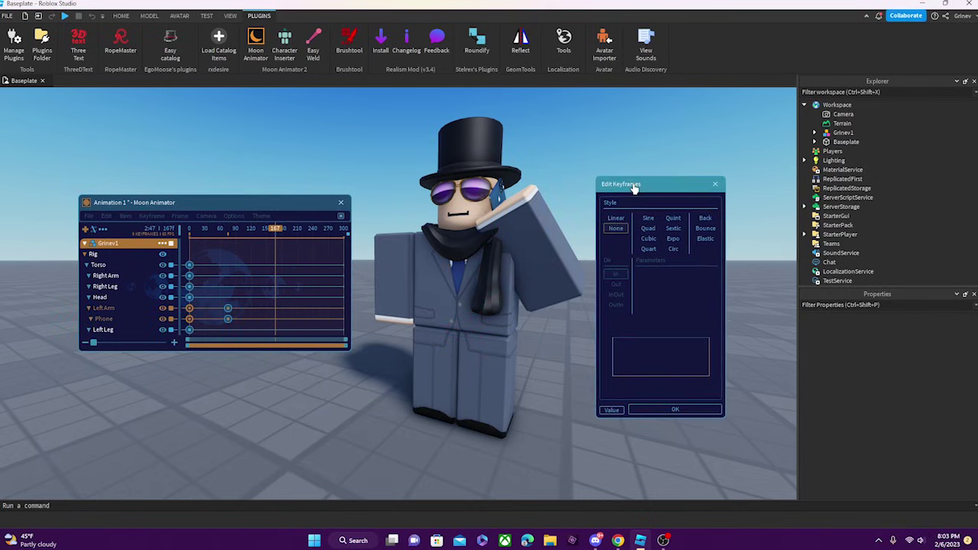
left_click(625, 219)
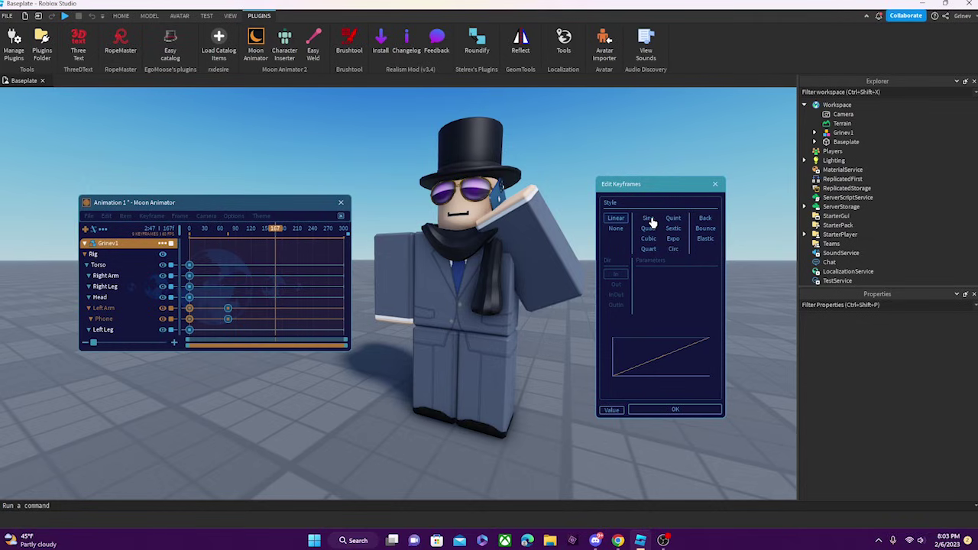
left_click(648, 219)
left_click(616, 295)
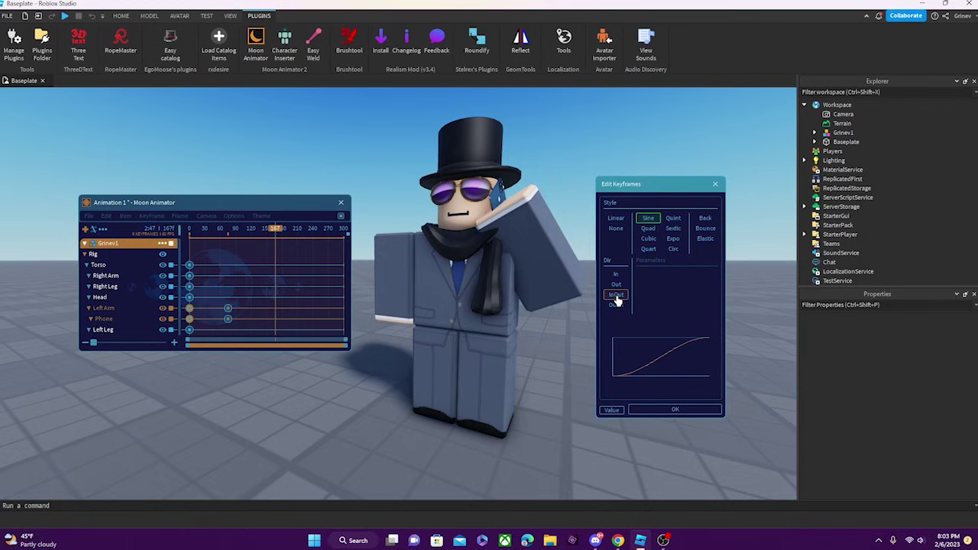
Step: Compare the easing curves of the Sine, Quad, Cubic, Quint, Back and Bounce styles in the InOut direction
left_click(649, 229)
left_click(649, 221)
left_click(649, 240)
left_click(650, 229)
left_click(650, 221)
left_click(650, 230)
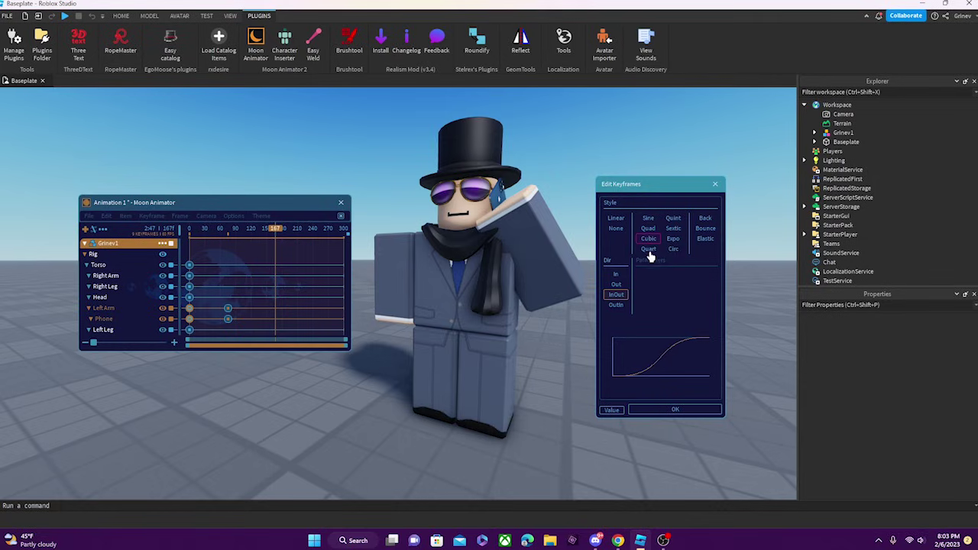
left_click(675, 218)
left_click(703, 219)
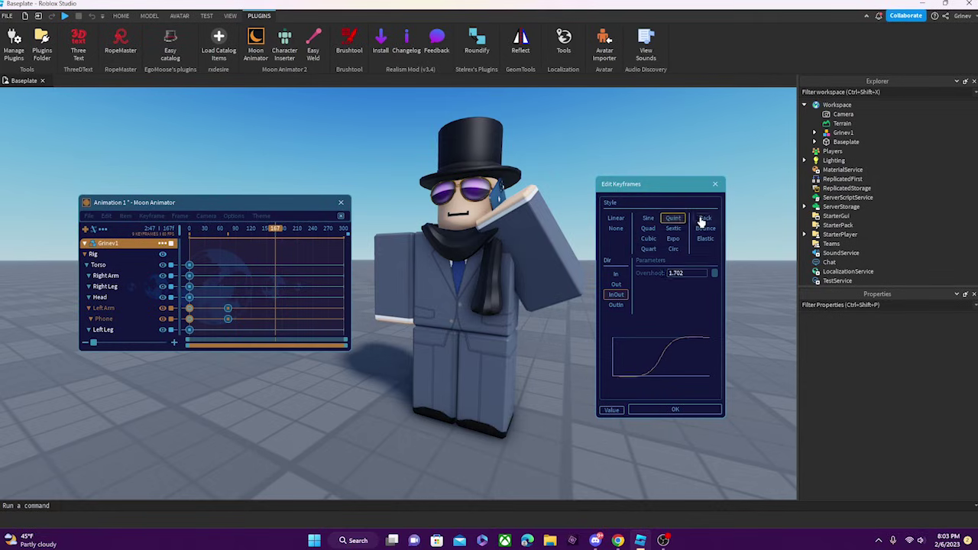
left_click(704, 229)
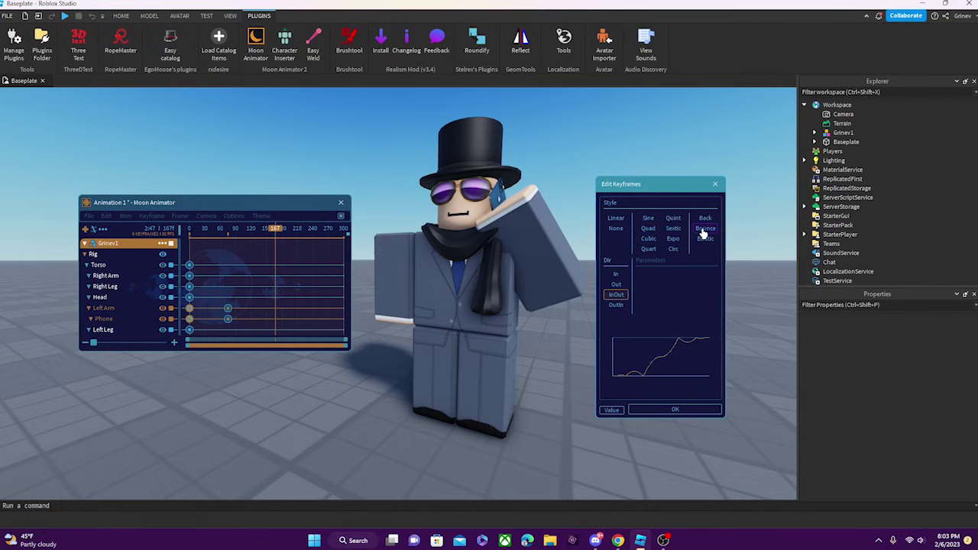
Step: Preview the Elastic and Back easing curves while comparing the In, Out, InOut and OutIn directions
left_click(617, 272)
left_click(706, 239)
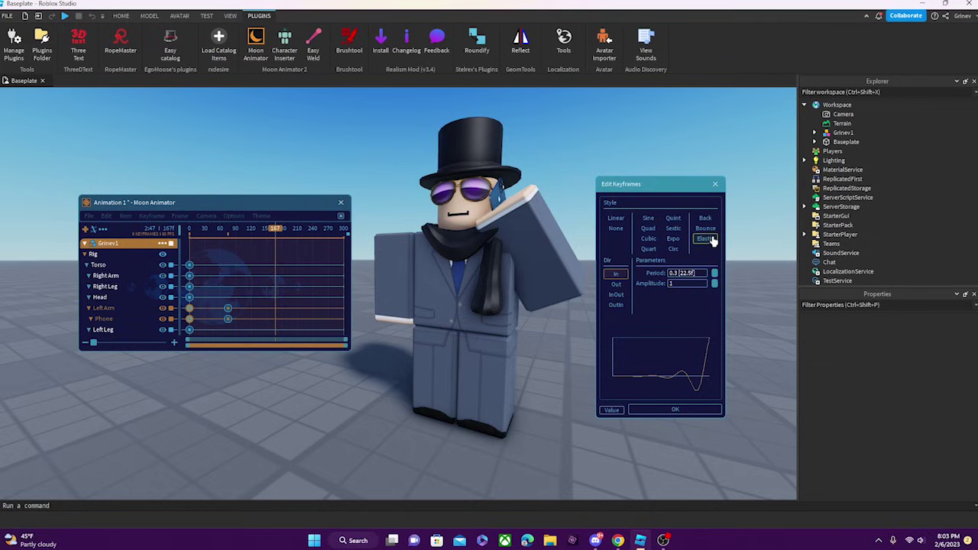
left_click(617, 295)
left_click(619, 285)
left_click(618, 274)
left_click(617, 295)
left_click(617, 306)
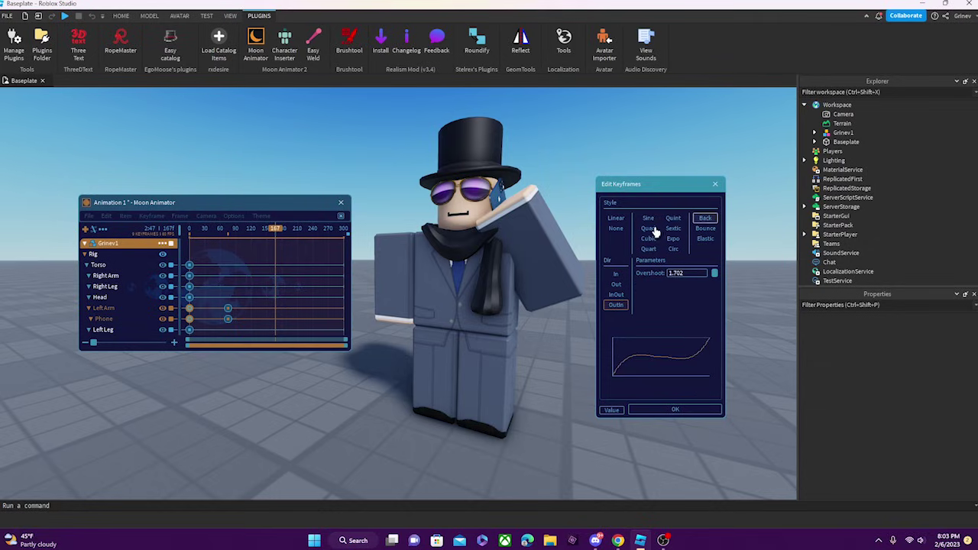
Step: Apply Sine easing with the InOut direction to the starting Left Arm and Phone keyframes
left_click(648, 217)
left_click(617, 296)
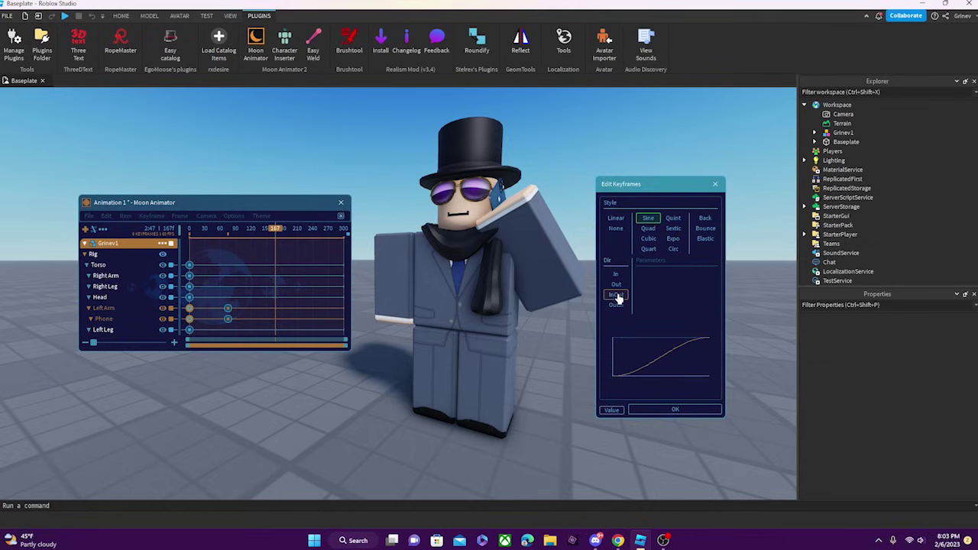
left_click(674, 414)
Step: Play the arm and phone animation from frame 0 to view the Sine InOut easing
left_click(308, 269)
left_click_drag(243, 228, 171, 228)
key("space")
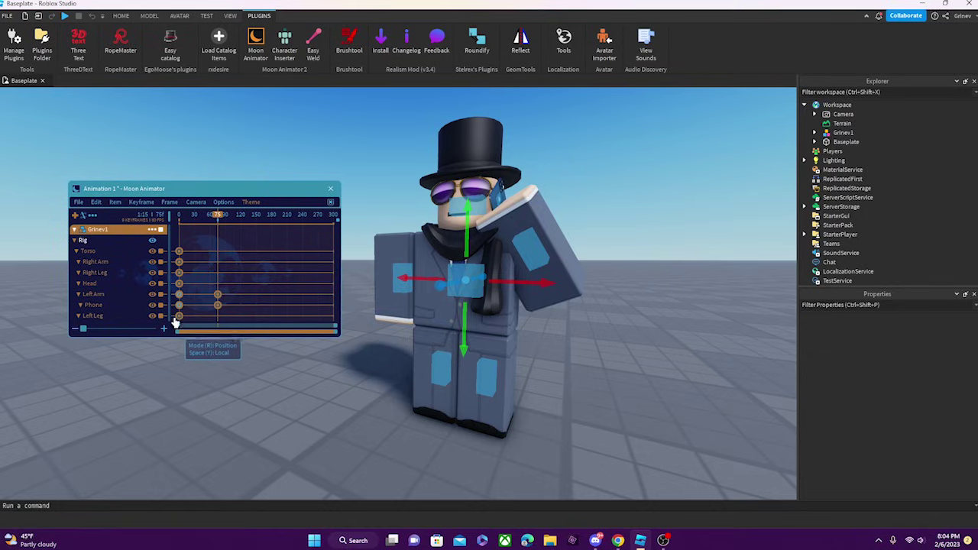
Step: Delete all of the rig's keyframes from the timeline
key("Delete")
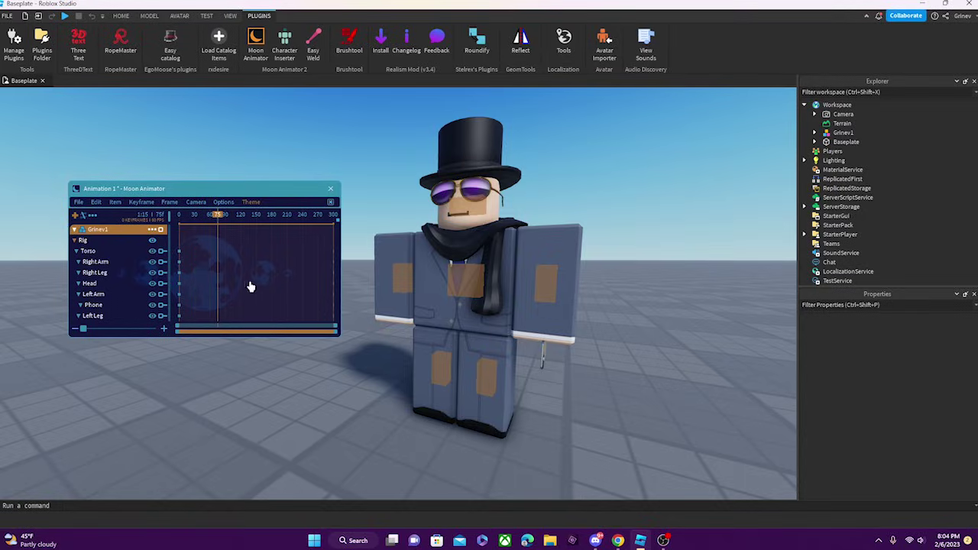
Step: Add the workspace Camera to the animation as an item with the FieldOfView and CFrame properties enabled
left_click(75, 216)
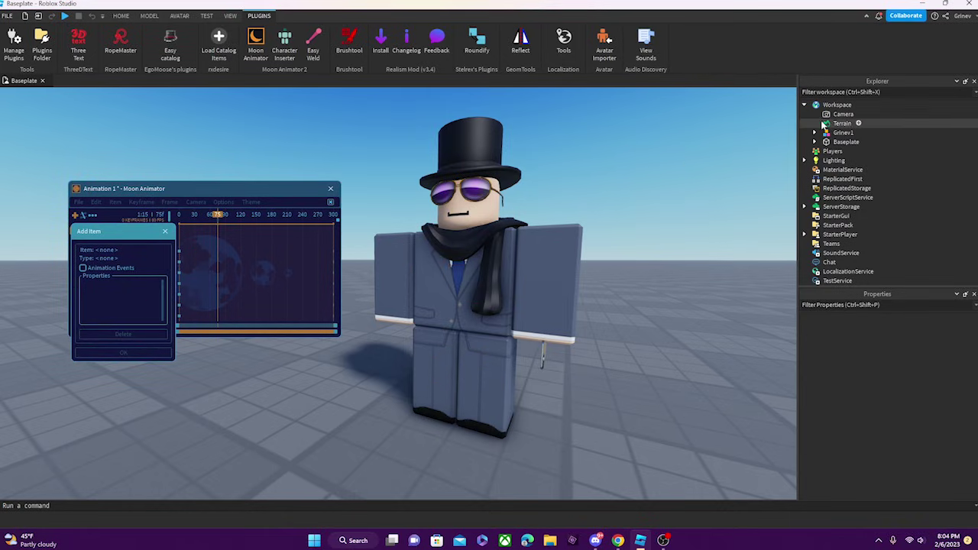
left_click(828, 116)
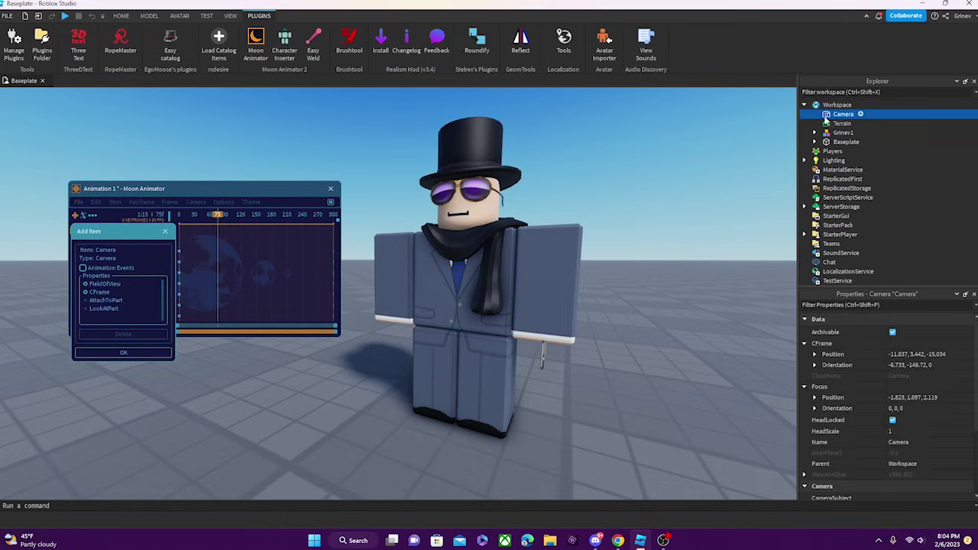
left_click_drag(148, 229, 684, 182)
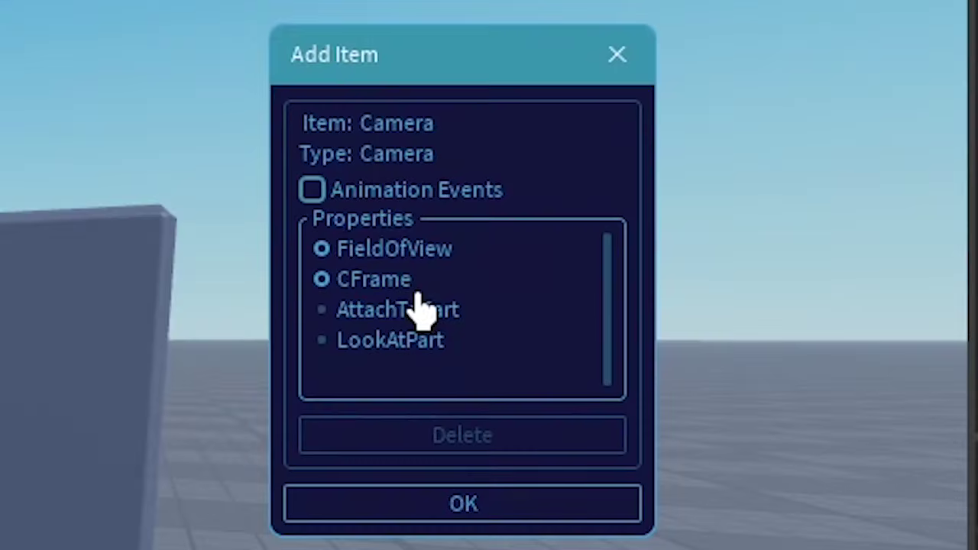
left_click(369, 253)
left_click(374, 279)
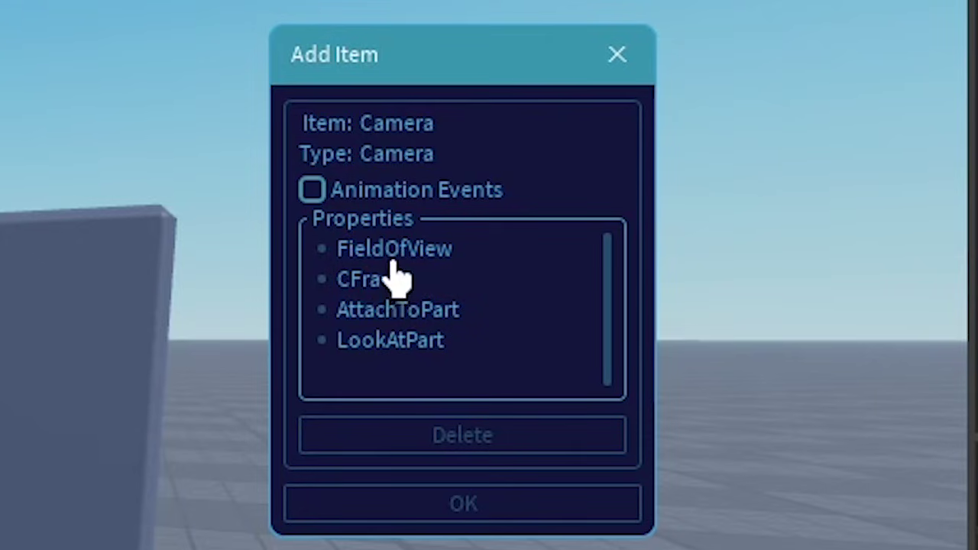
left_click(348, 290)
left_click(411, 251)
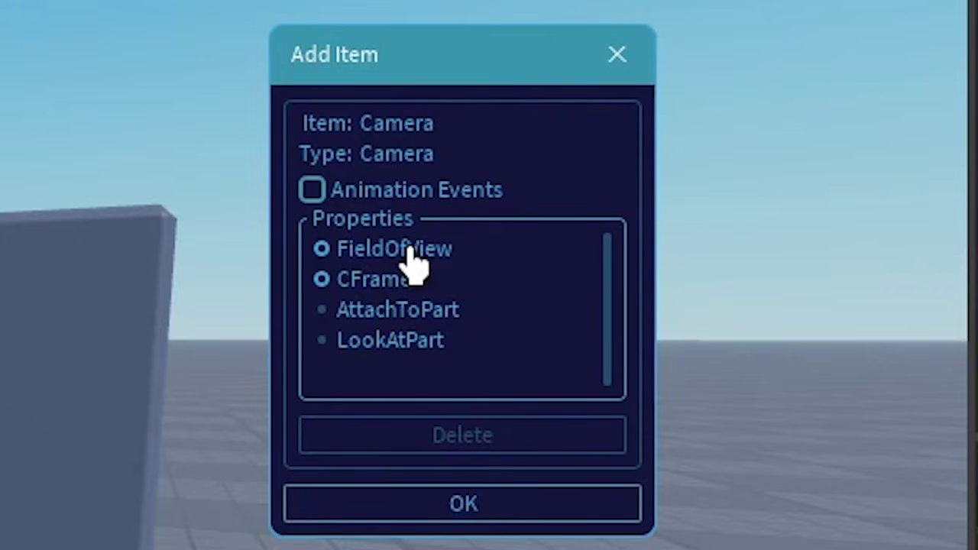
left_click(373, 503)
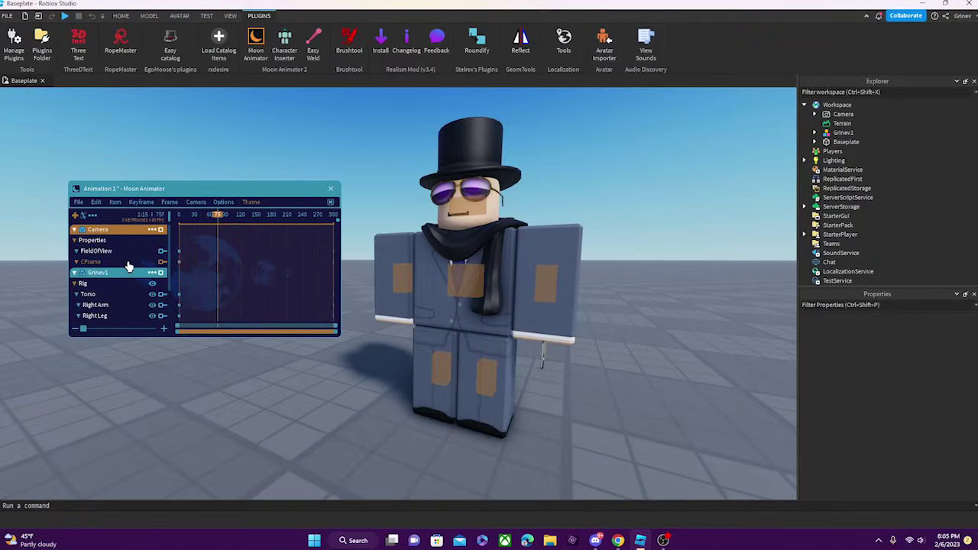
Step: Add a Camera CFrame keyframe at frame 0 with a distant front view of the rig
left_click_drag(212, 206, 153, 214)
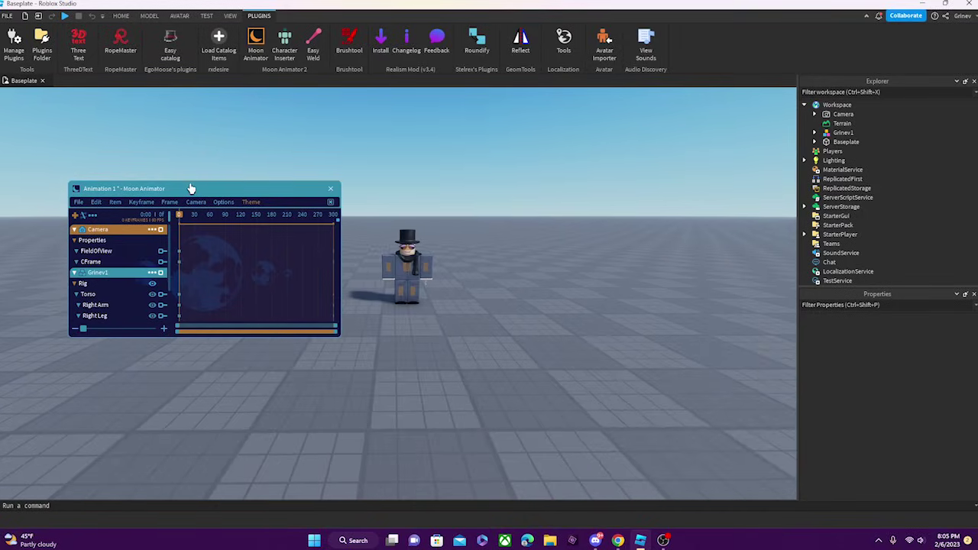
left_click_drag(192, 188, 645, 337)
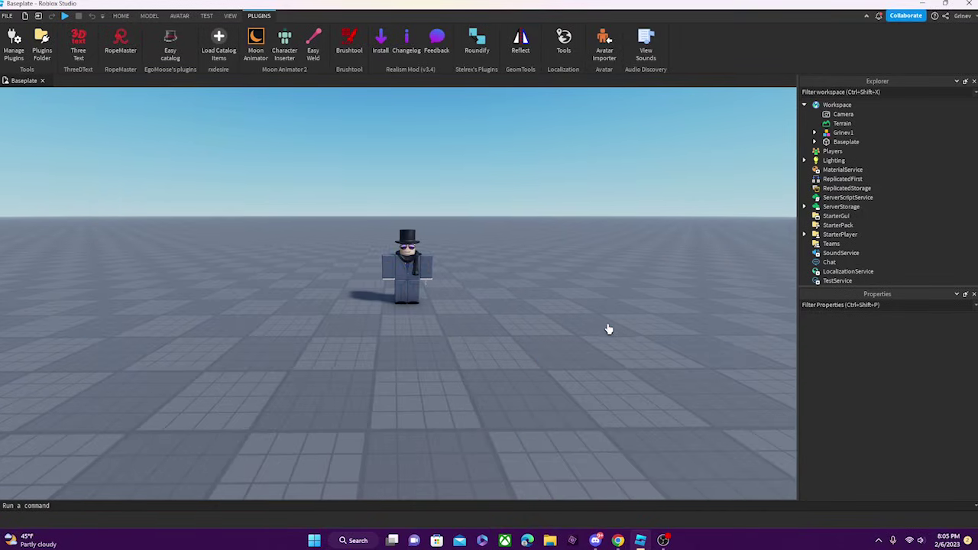
key("q")
right_click_drag(607, 328, 607, 329)
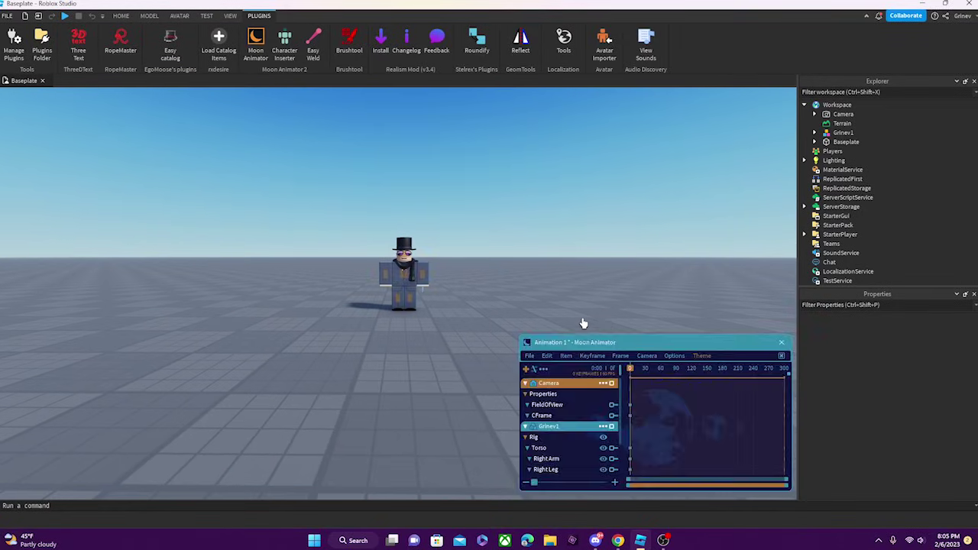
left_click_drag(595, 348, 593, 294)
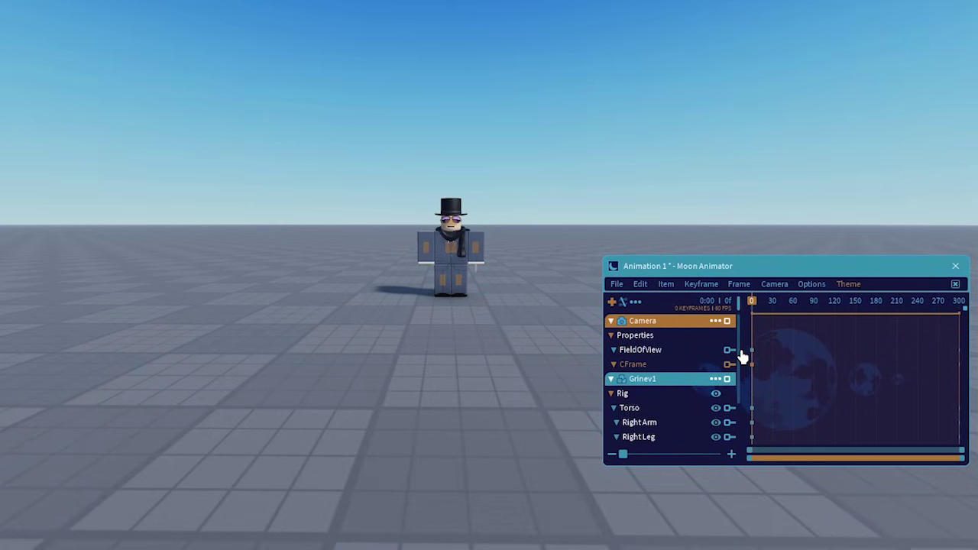
left_click(734, 362)
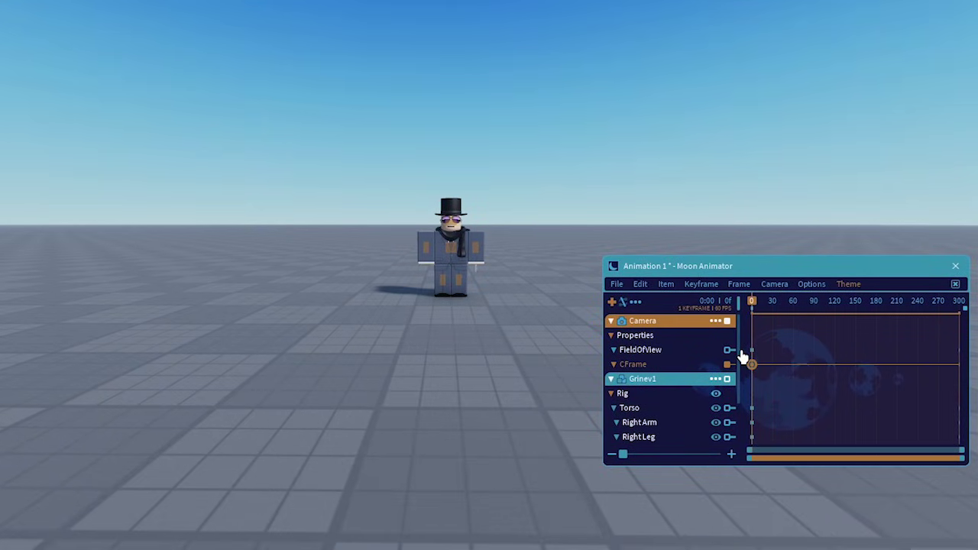
Step: Add a Camera CFrame keyframe at frame 270 with a closer, angled view of the rig, replacing the first attempt
left_click_drag(752, 266, 632, 233)
left_click_drag(648, 272, 819, 296)
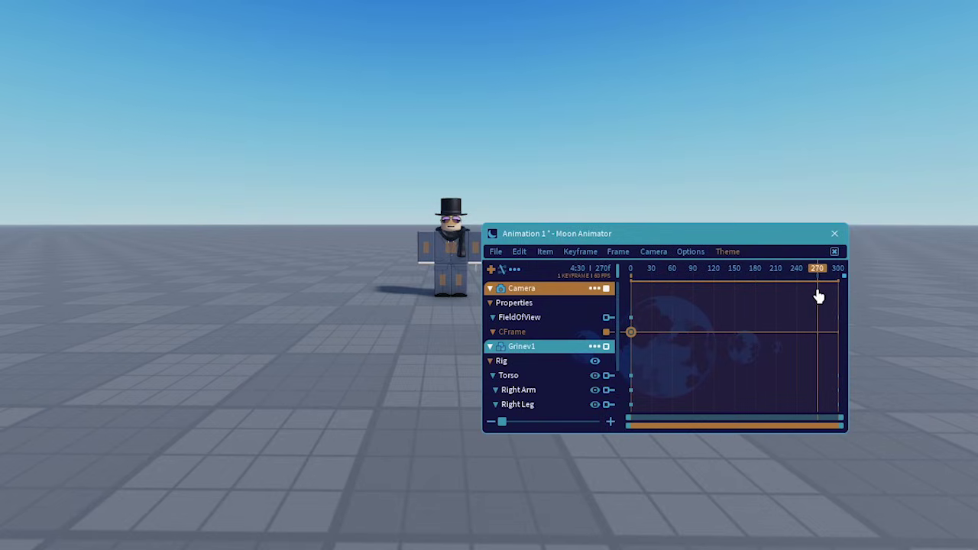
key("h")
key("d")
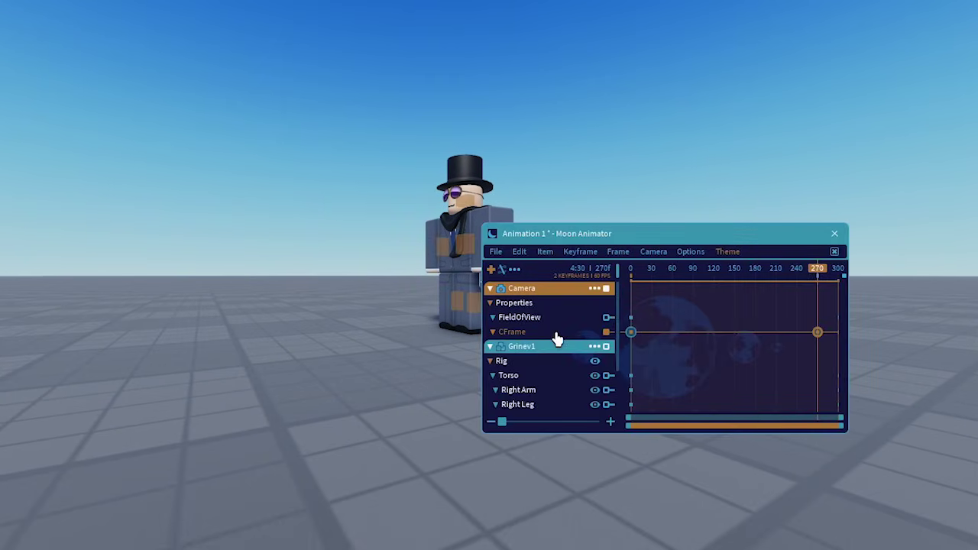
key("Delete")
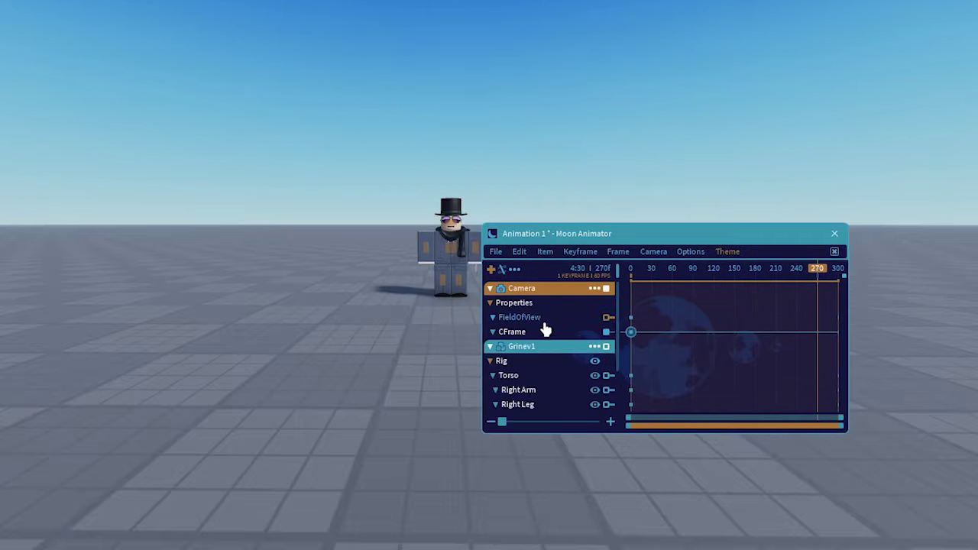
key("space")
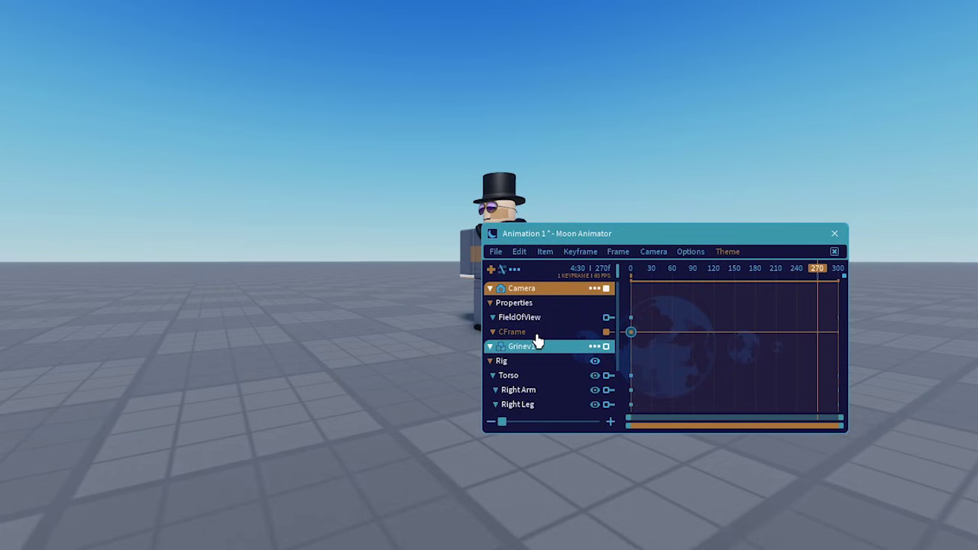
left_click(536, 335)
Step: Play the camera animation from frame 0 to view the movement between the two CFrame keyframes
left_click_drag(780, 273, 589, 276)
key("space")
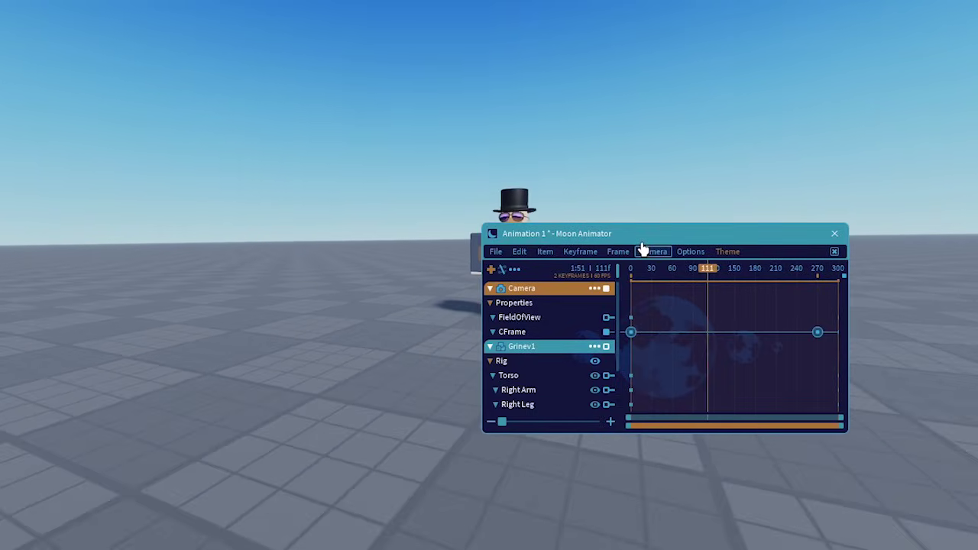
Step: Move the animation window clear of the rig and set both Camera CFrame keyframes to Sine easing
left_click_drag(651, 240, 765, 300)
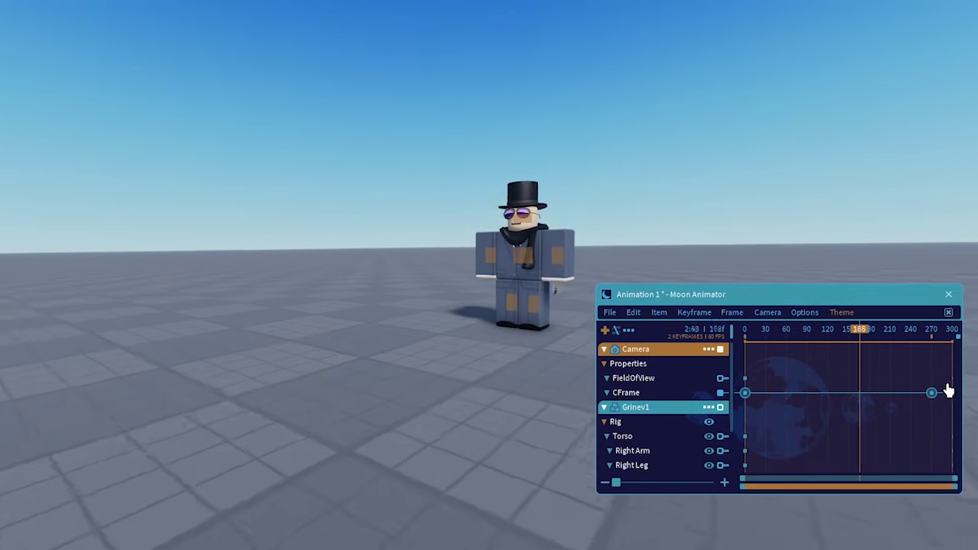
left_click_drag(946, 387, 740, 407)
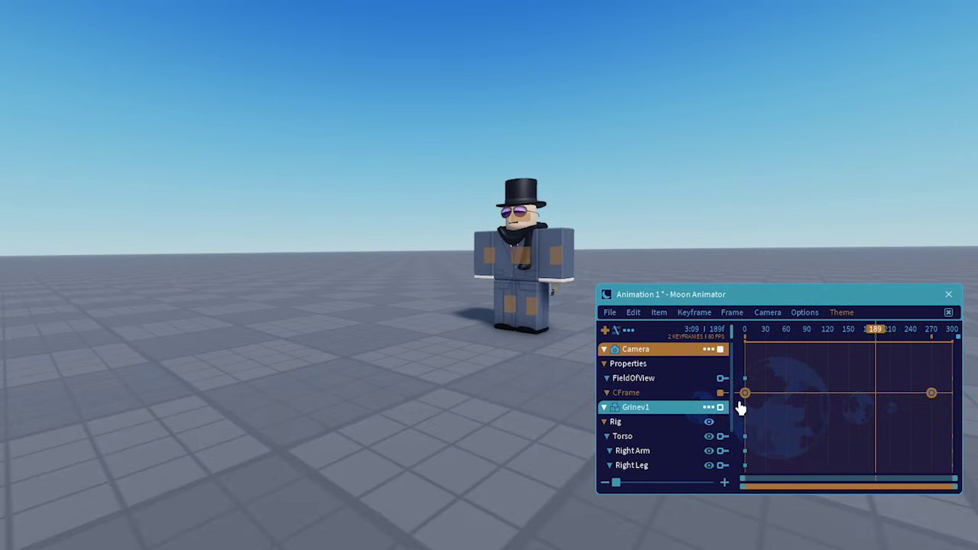
key("7")
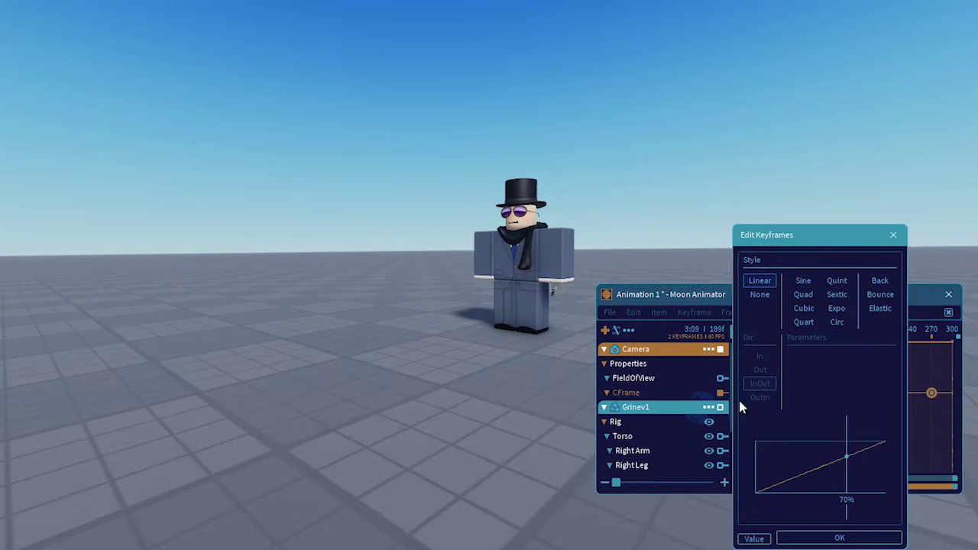
left_click(802, 285)
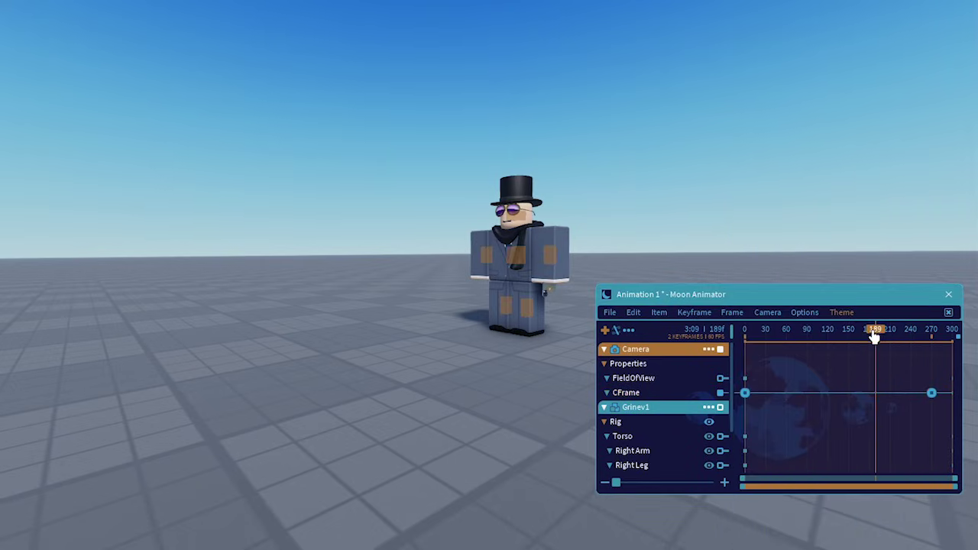
Step: Replay the camera animation from frame 0 to view the Sine easing
left_click_drag(874, 330, 691, 339)
key("space")
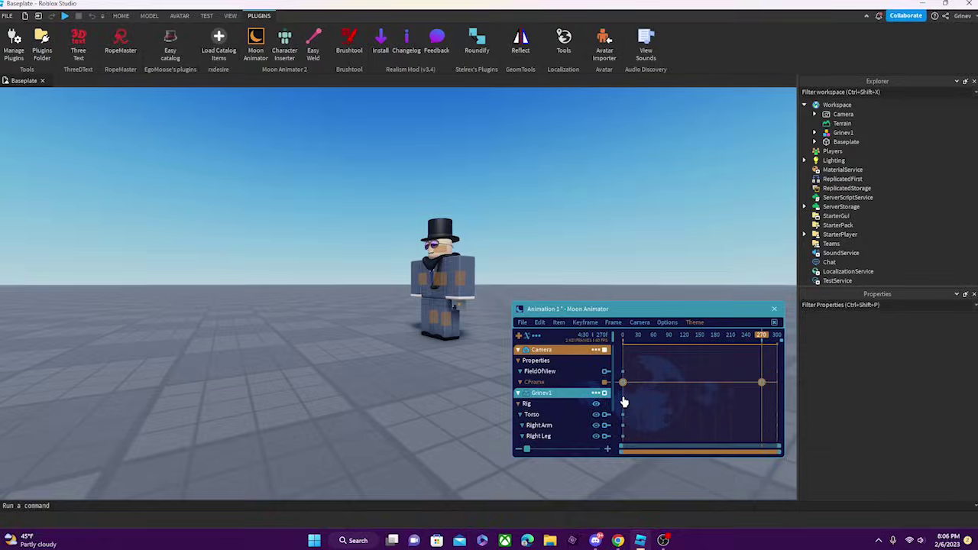
Step: Delete both Camera CFrame keyframes and return the playhead to frame 0
key("Delete")
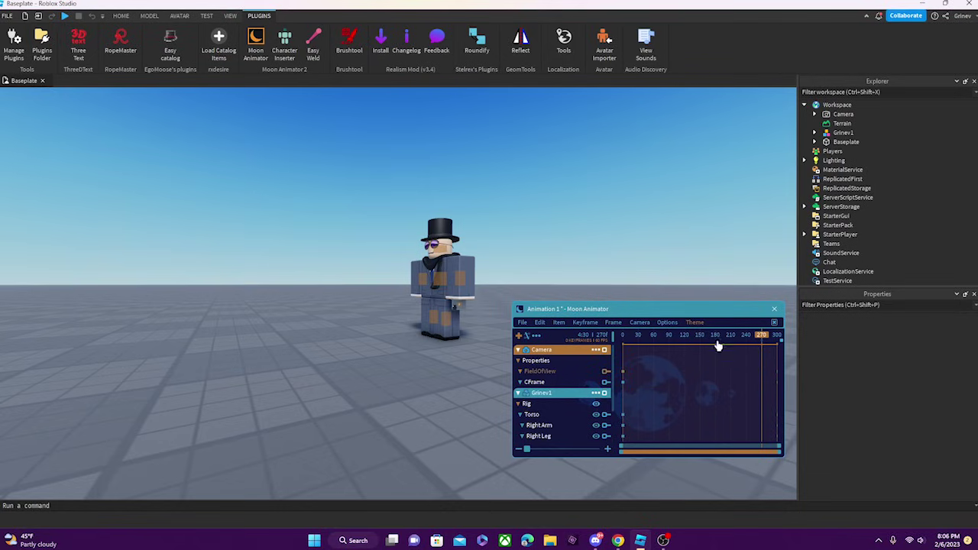
left_click(623, 337)
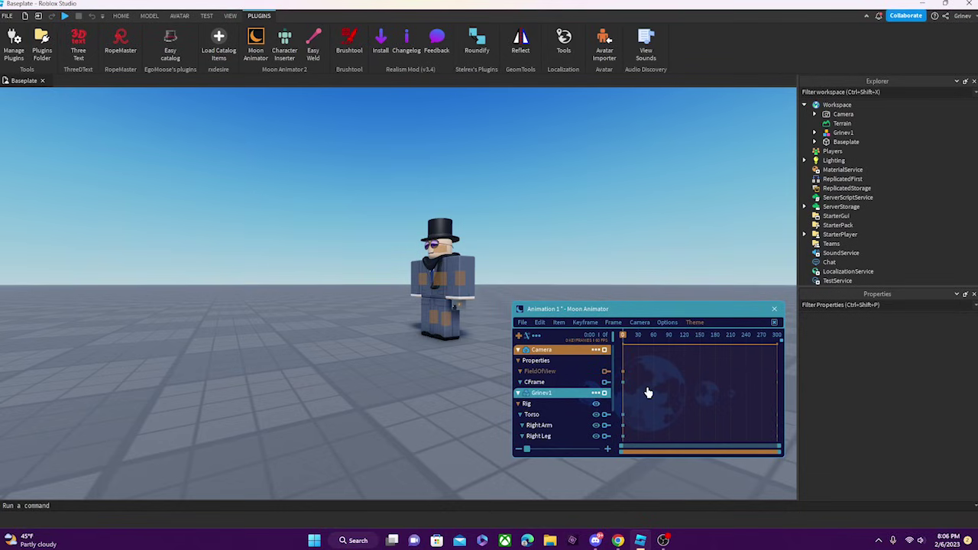
Step: Add a FieldOfView keyframe at frame 0 of the Camera track and open its easing settings
key("plus")
double_click(623, 375)
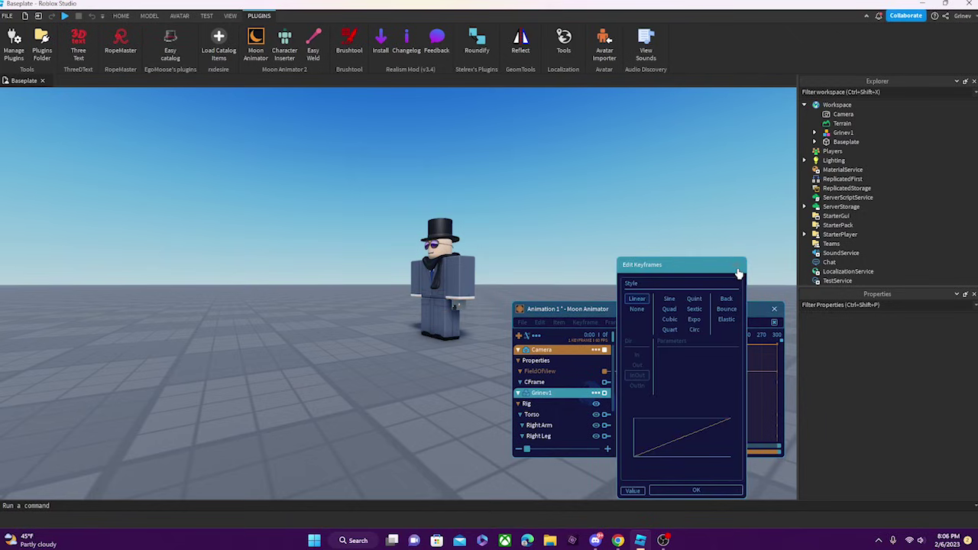
left_click(738, 270)
double_click(624, 375)
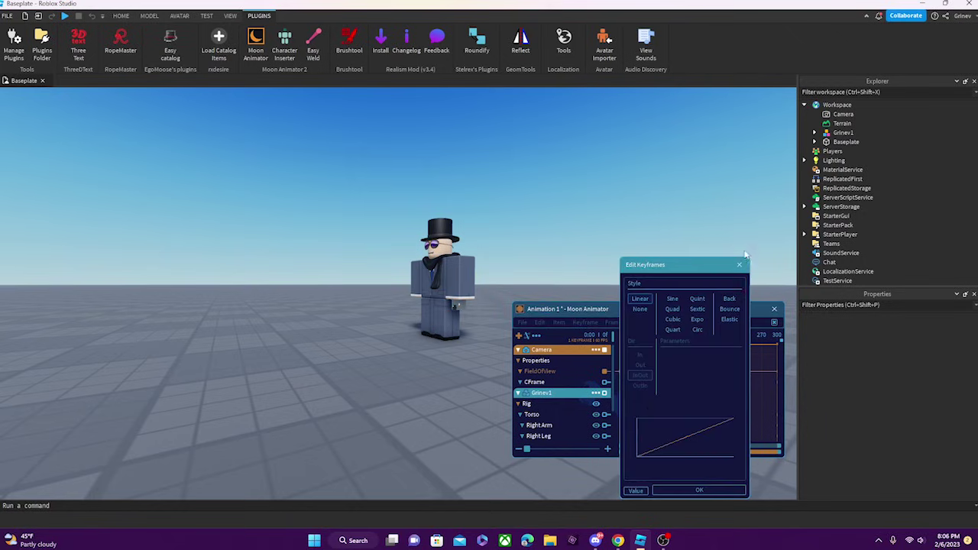
left_click(738, 265)
double_click(624, 376)
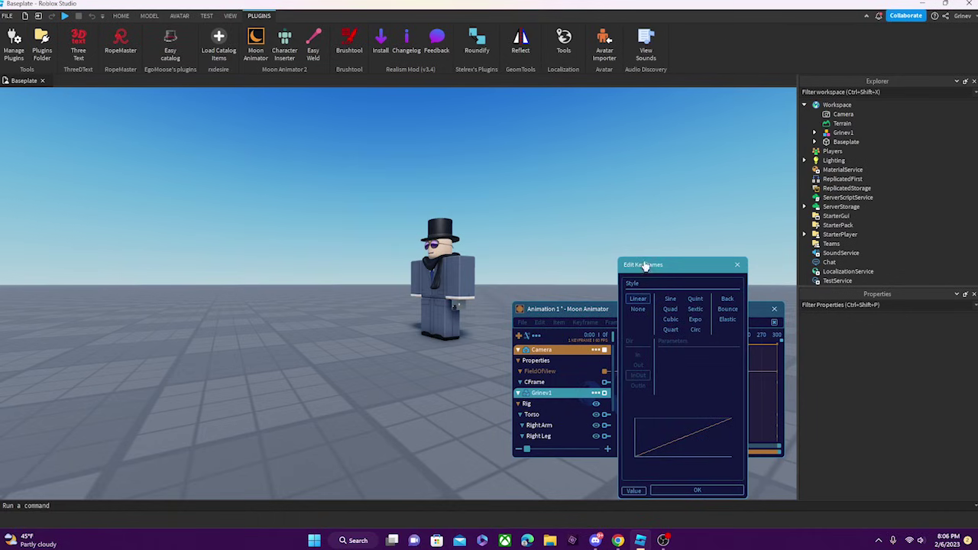
left_click_drag(645, 265, 538, 200)
left_click(630, 200)
Step: Set the value of the Camera's FieldOfView keyframe at frame 0 to 30, keeping Linear easing
double_click(621, 373)
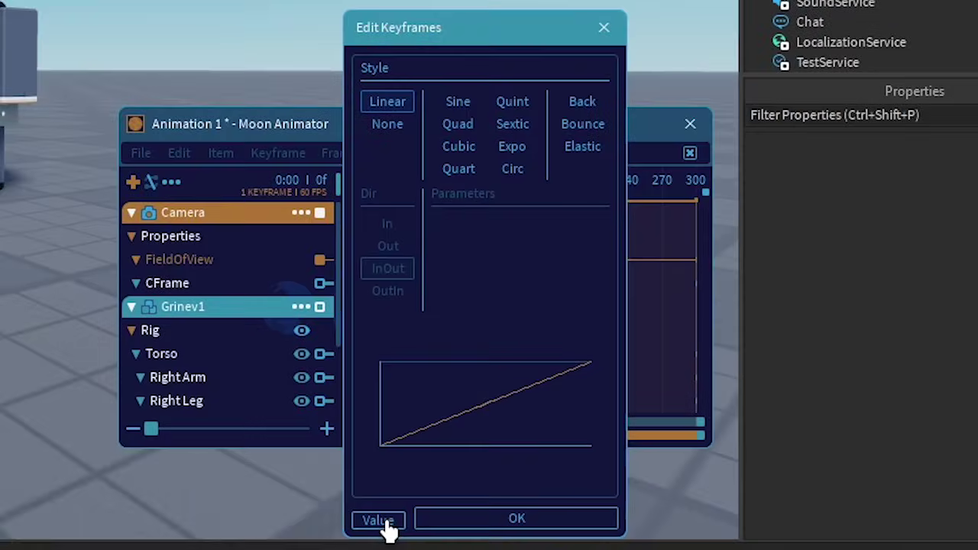
left_click(379, 521)
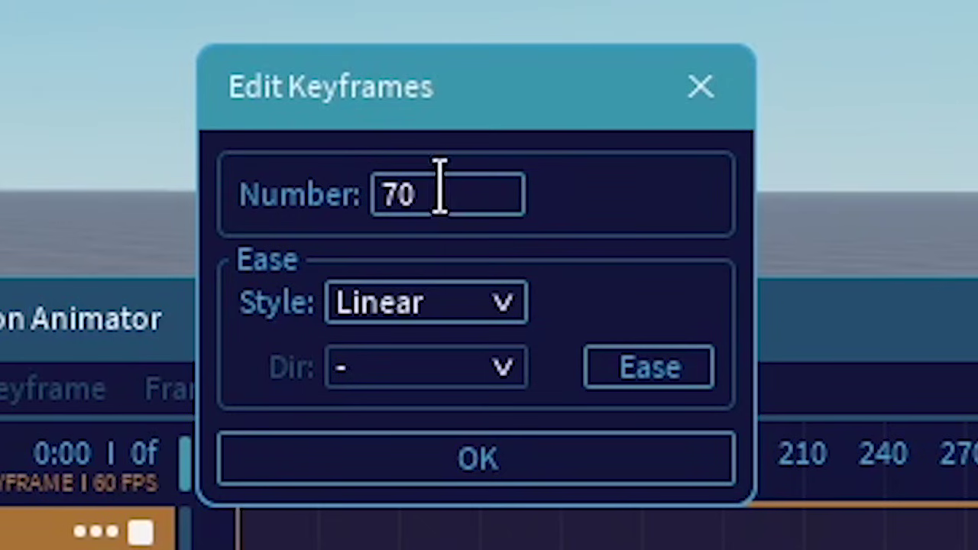
left_click(446, 72)
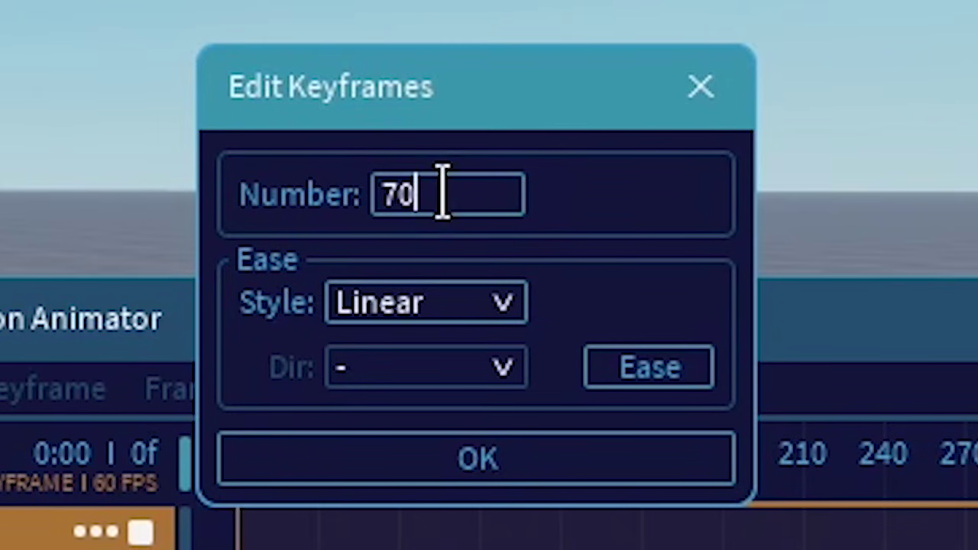
key("BackSpace")
key("BackSpace")
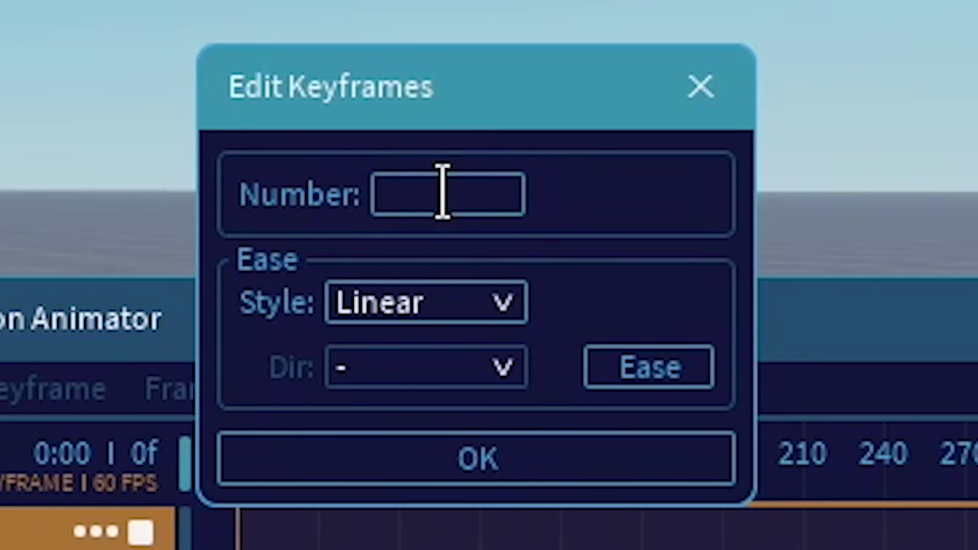
type("30")
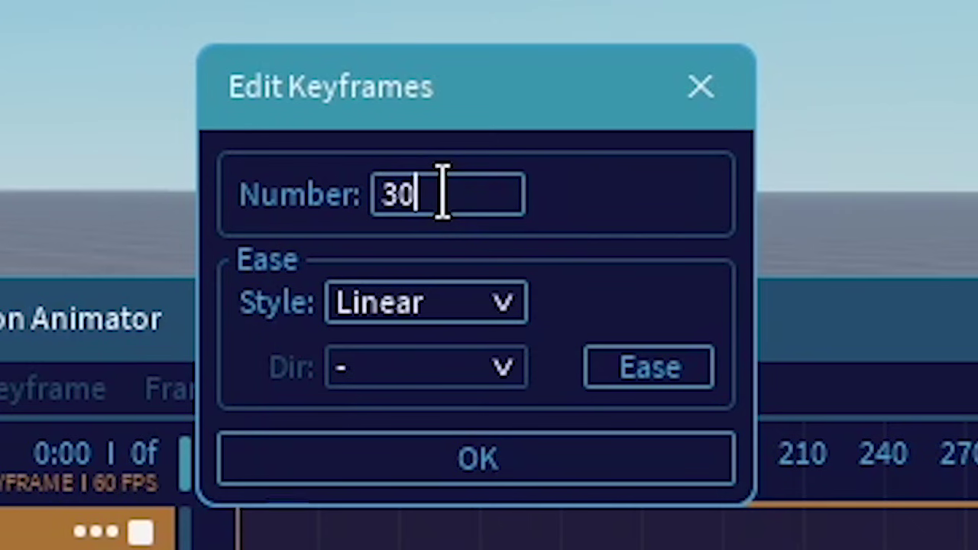
left_click(473, 463)
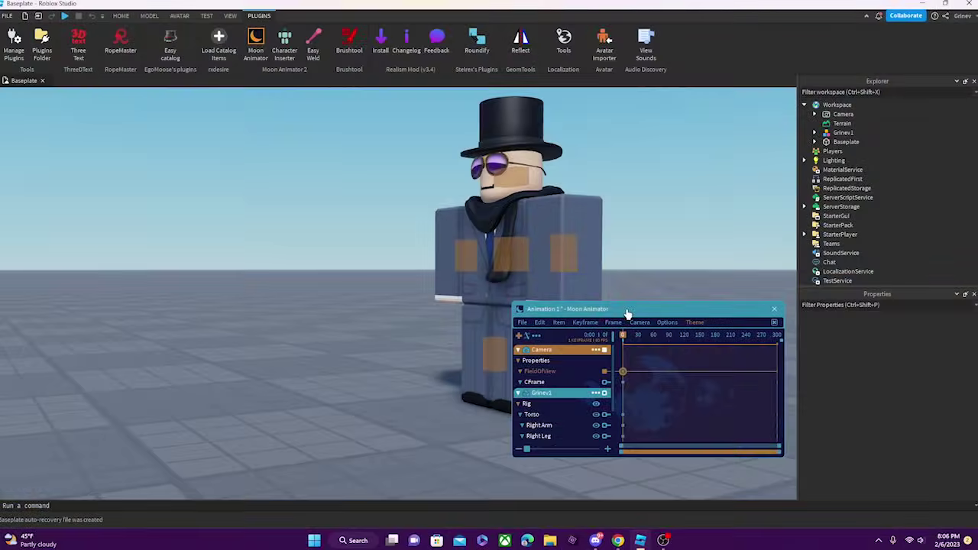
Step: Hide the animation window and look around the rig with the new field of view
key("h")
key("w")
right_click_drag(628, 314, 628, 314)
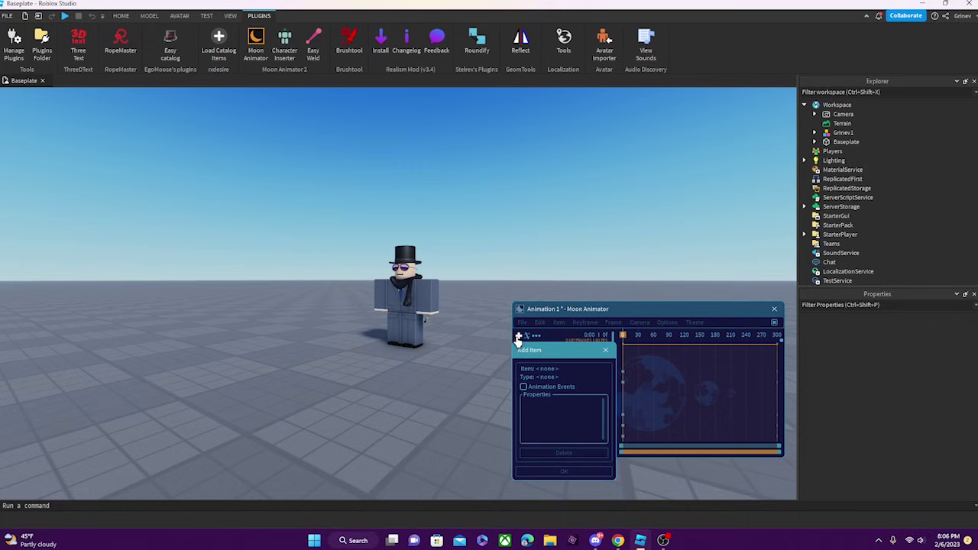
left_click(519, 336)
left_click(605, 350)
left_click(596, 354)
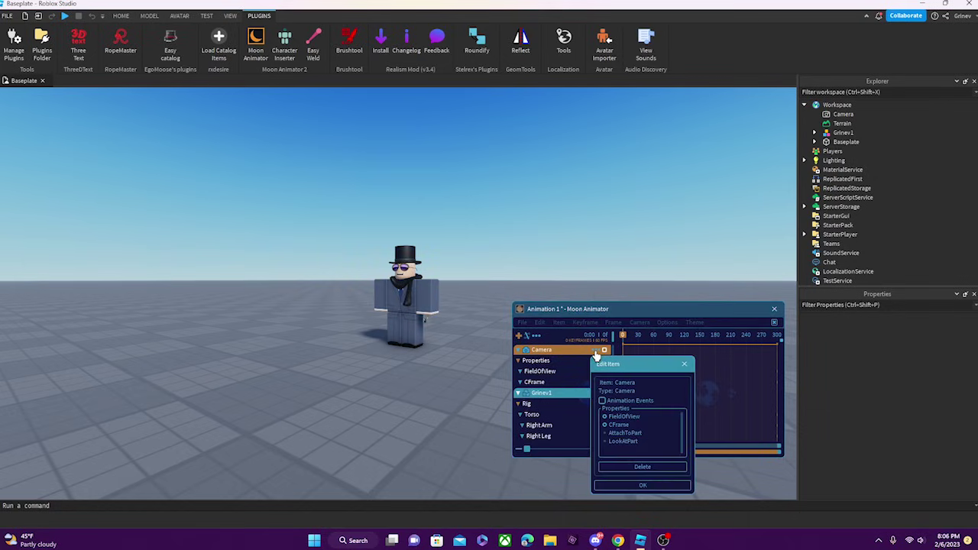
left_click(683, 365)
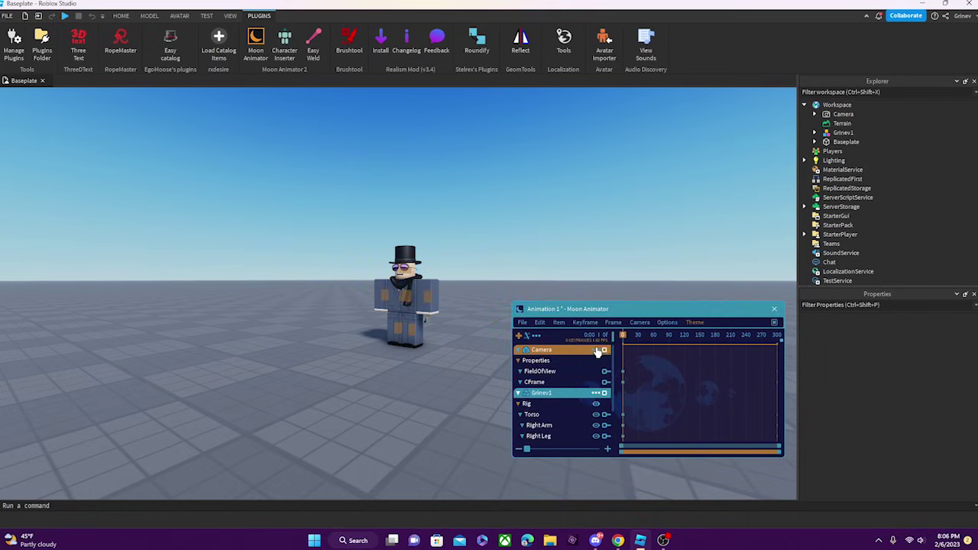
Step: Enable the AttachToPart and LookAtPart properties for the Camera item
left_click(597, 350)
left_click_drag(617, 364, 663, 182)
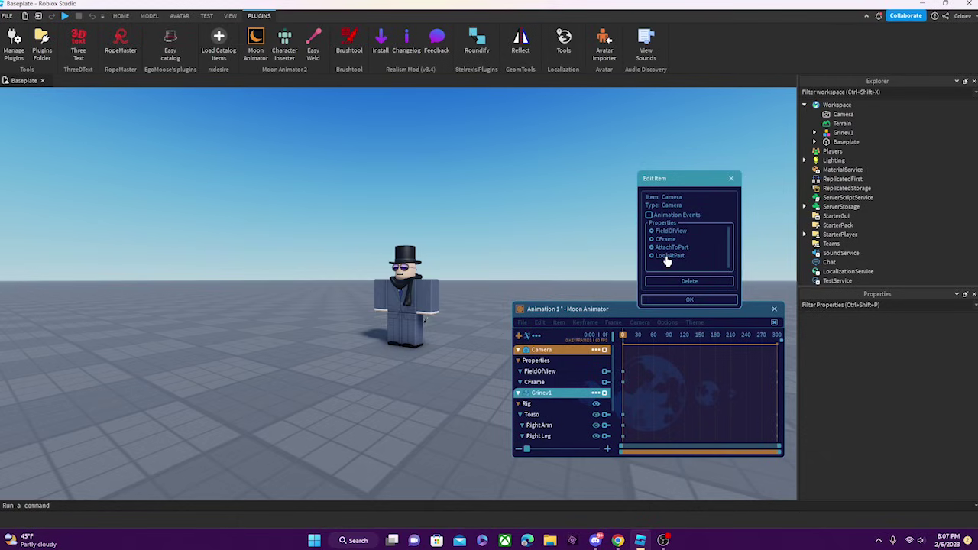
left_click(661, 299)
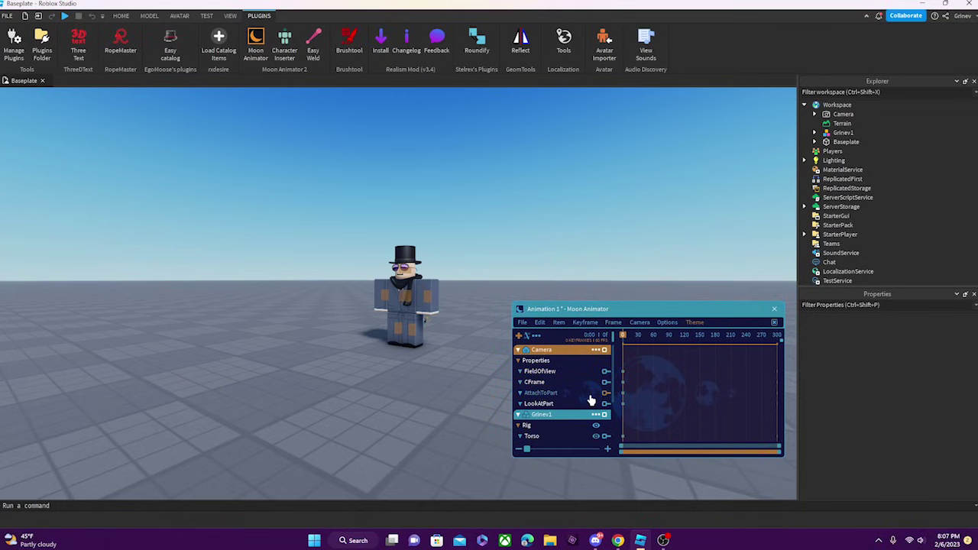
Step: Add an AttachToPart keyframe at frame 0 of the Camera track and shift the animation window slightly
left_click(627, 395)
scroll(544, 275, "up", 3)
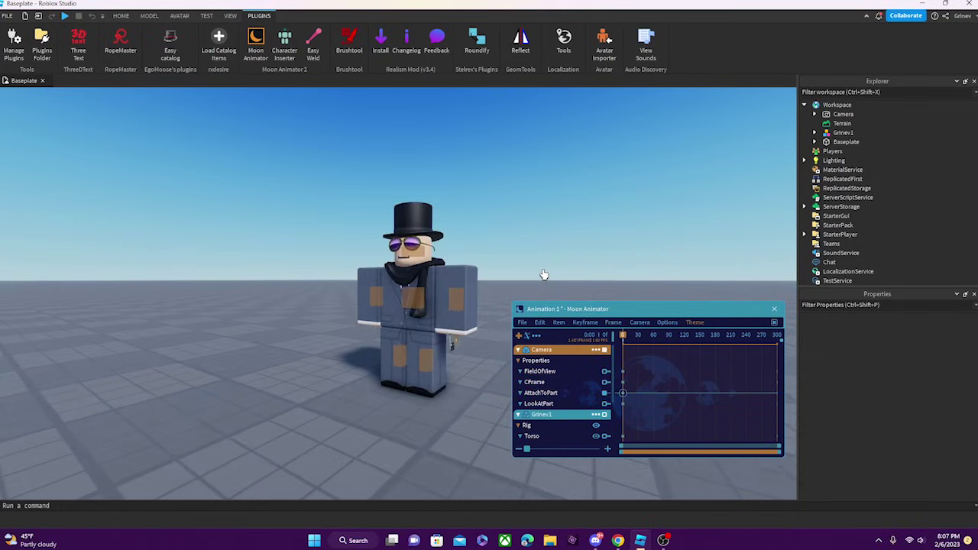
key("space")
key("space")
mouse_move(596, 315)
left_mouse_down()
mouse_move(614, 316)
mouse_move(598, 309)
left_mouse_up()
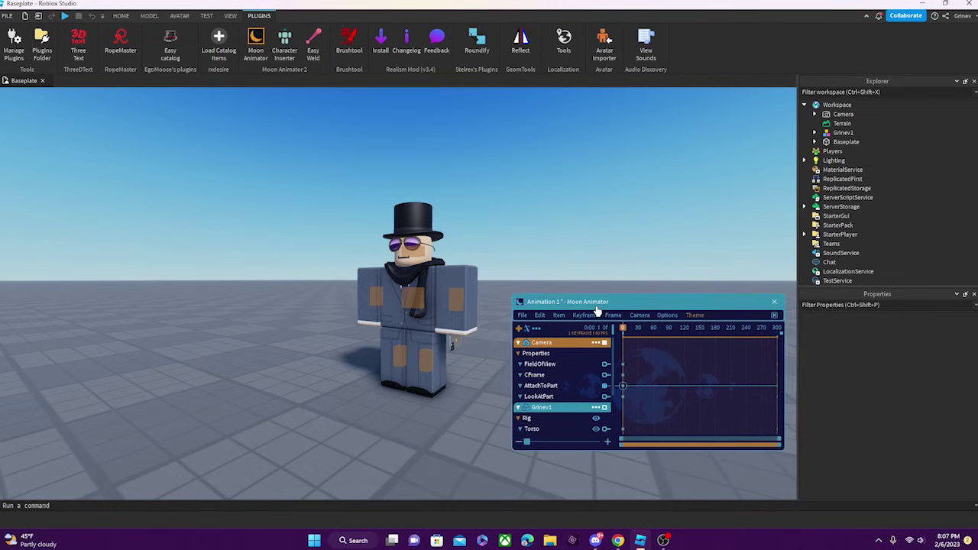
left_click(610, 388)
left_click(620, 388)
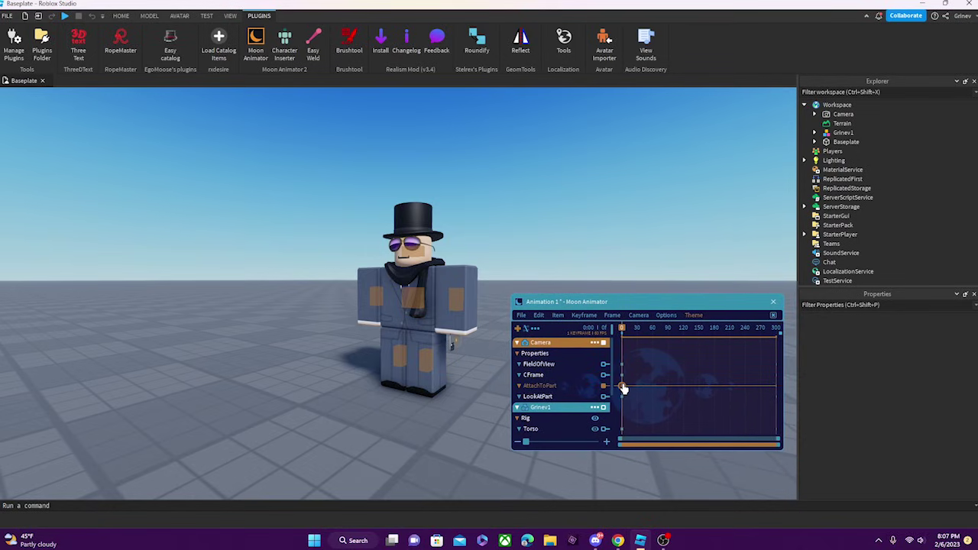
Step: Set the instance of the AttachToPart keyframe at frame 0 to the rig's Head part
double_click(622, 386)
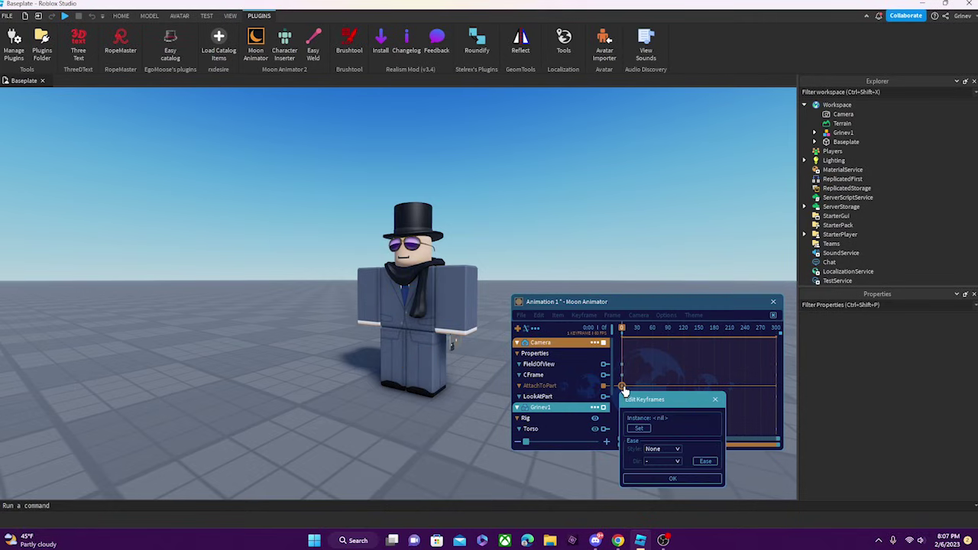
left_click_drag(655, 403, 662, 325)
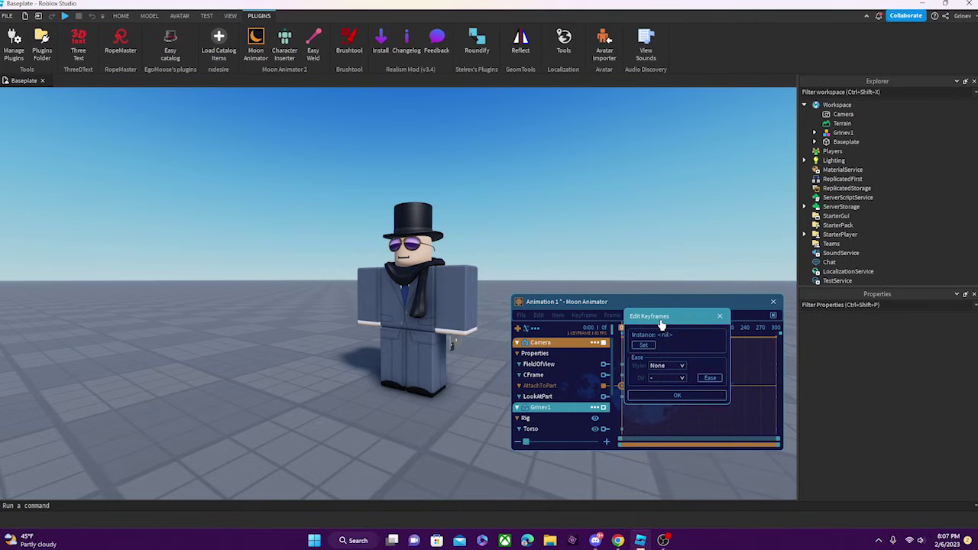
left_click(814, 132)
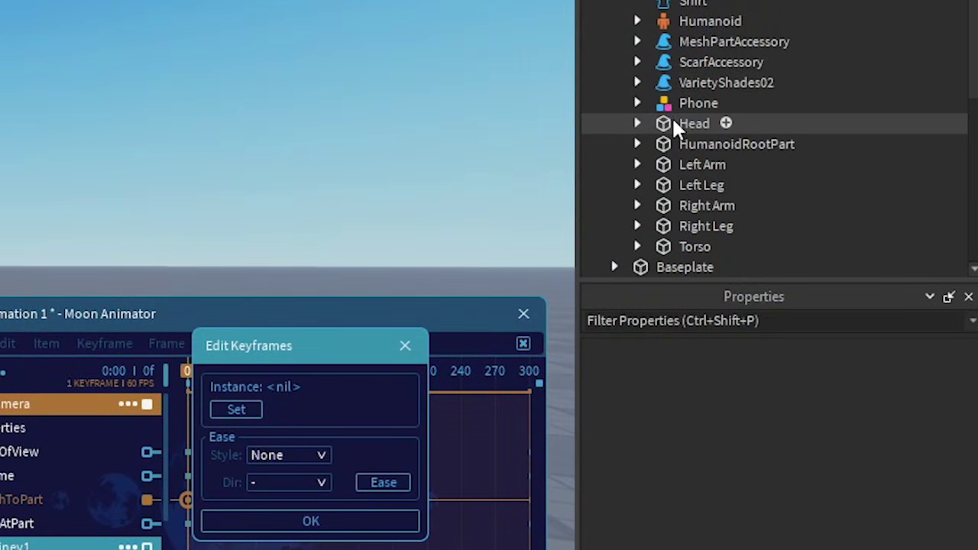
left_click(674, 127)
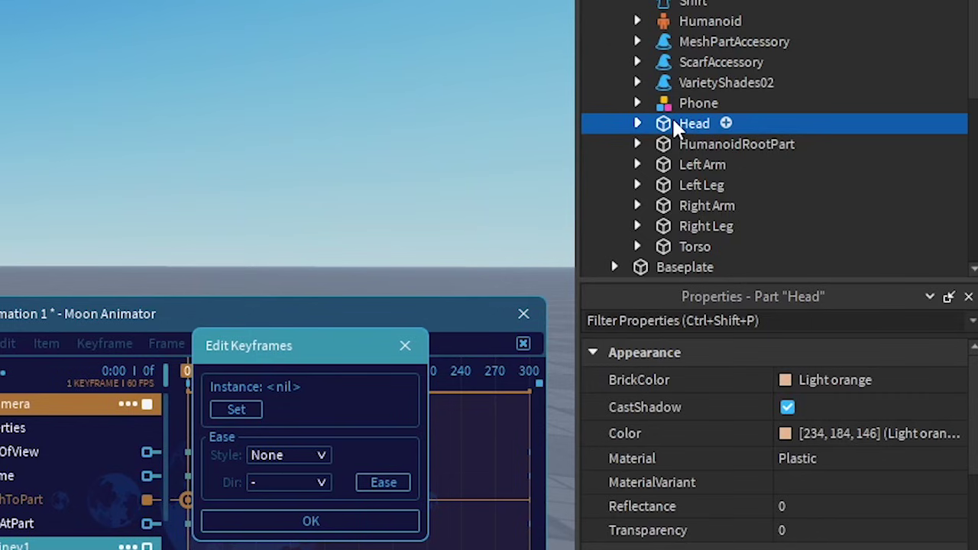
left_click(237, 411)
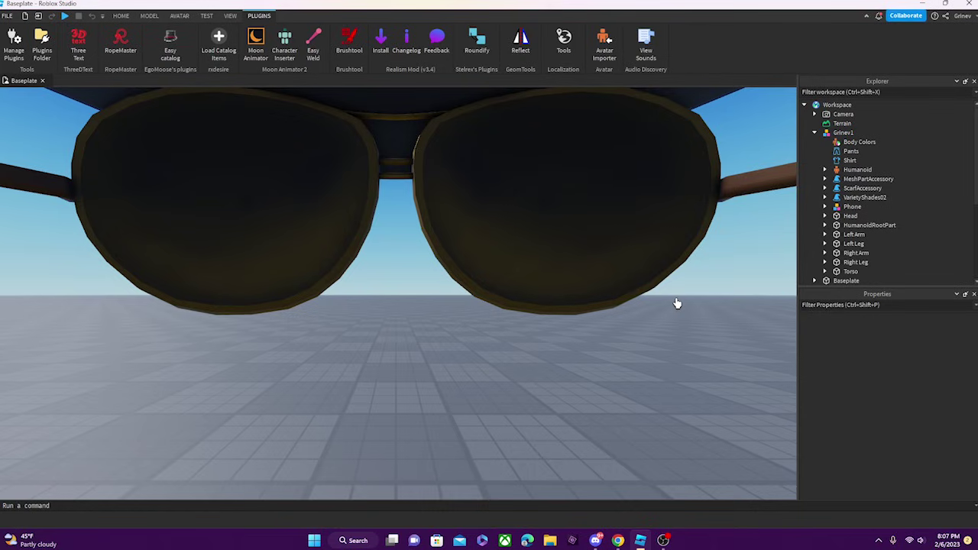
Step: Test moving the view with the animation window hidden and the camera attached to the rig's Head
scroll(675, 303, "down", 3)
scroll(656, 301, "up", 3)
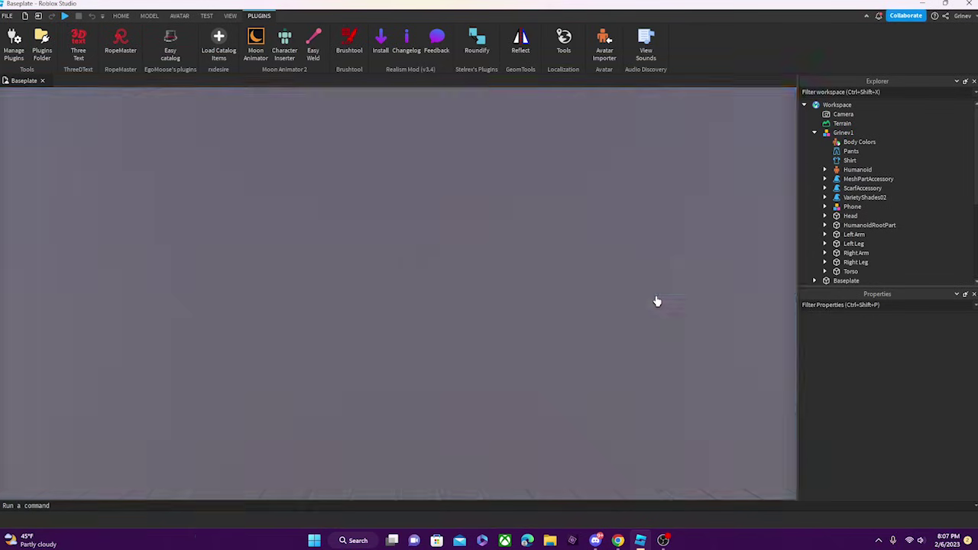
right_click_drag(656, 300, 657, 301)
scroll(657, 301, "down", 2)
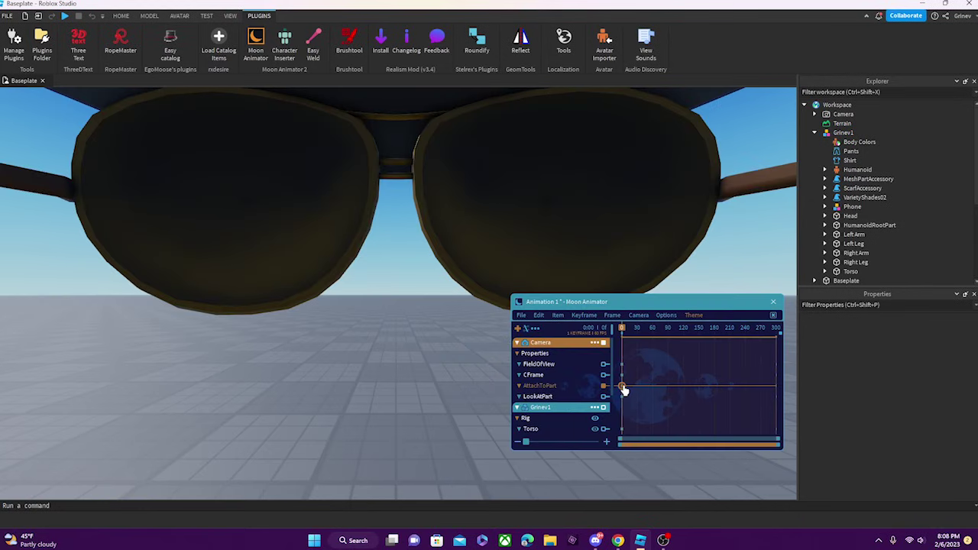
Step: Delete the AttachToPart keyframe to detach the camera from the Head and bring the whole rig back into view
scroll(544, 256, "down", 3)
right_click_drag(544, 255, 545, 253)
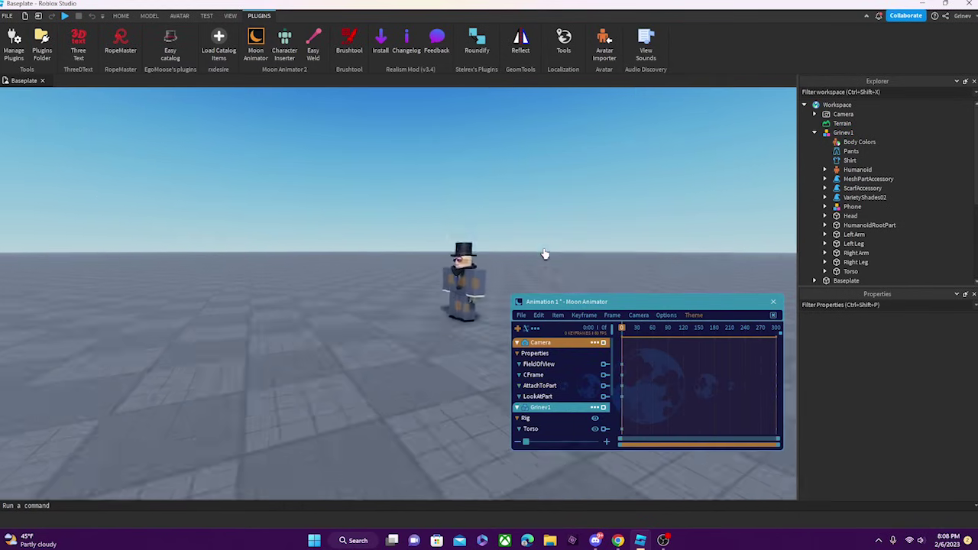
scroll(546, 253, "up", 2)
right_click_drag(537, 285, 538, 286)
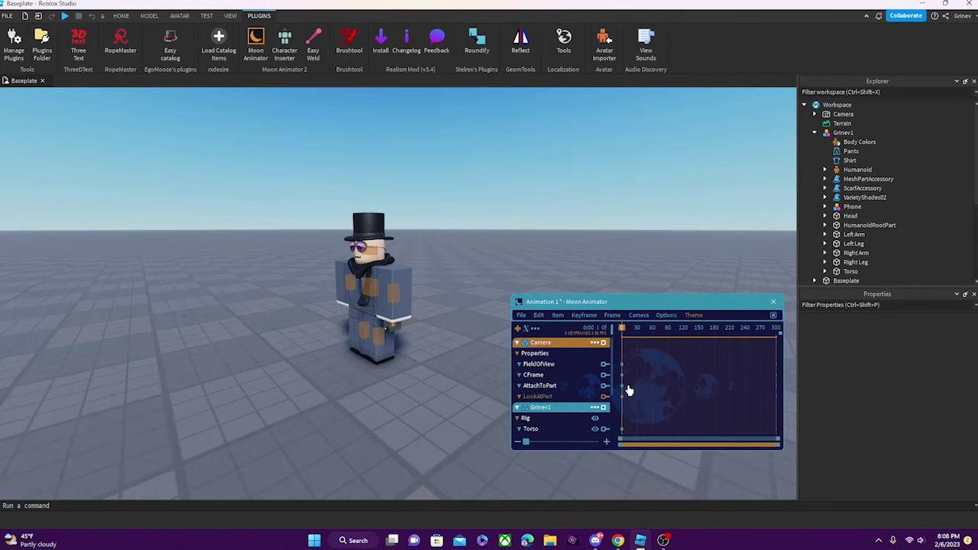
Step: Add LookAtPart keyframes at frames 0 and 185 of the Camera track
right_click(620, 400)
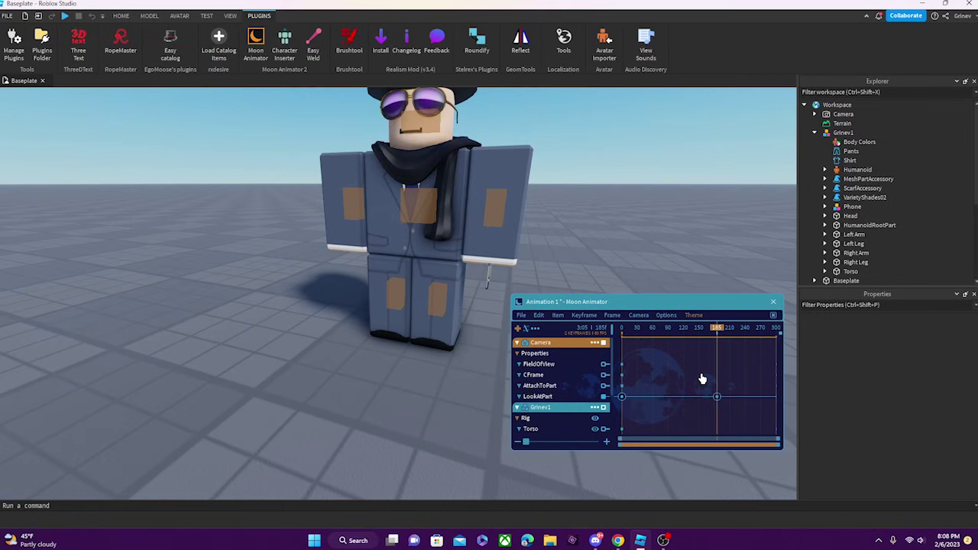
Step: Delete both LookAtPart keyframes and return the playhead to frame 0
left_click_drag(750, 380, 607, 415)
key("Delete")
left_click_drag(645, 330, 542, 329)
Step: Hide the animation window and view the whole rig from farther away
key("h")
scroll(539, 330, "down", 5)
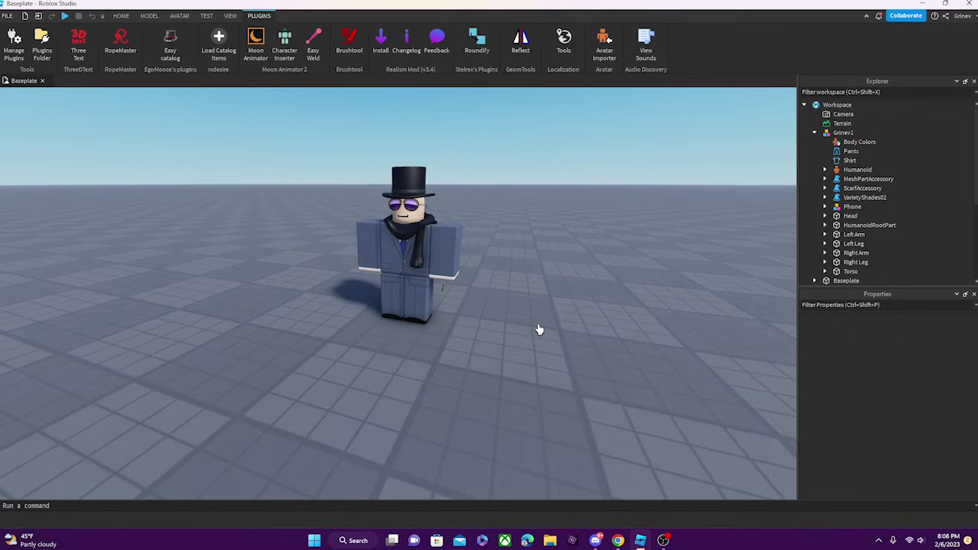
mouse_move(539, 329)
right_mouse_down()
mouse_move(562, 323)
mouse_move(428, 315)
mouse_move(537, 330)
right_mouse_up()
key("s")
key("d")
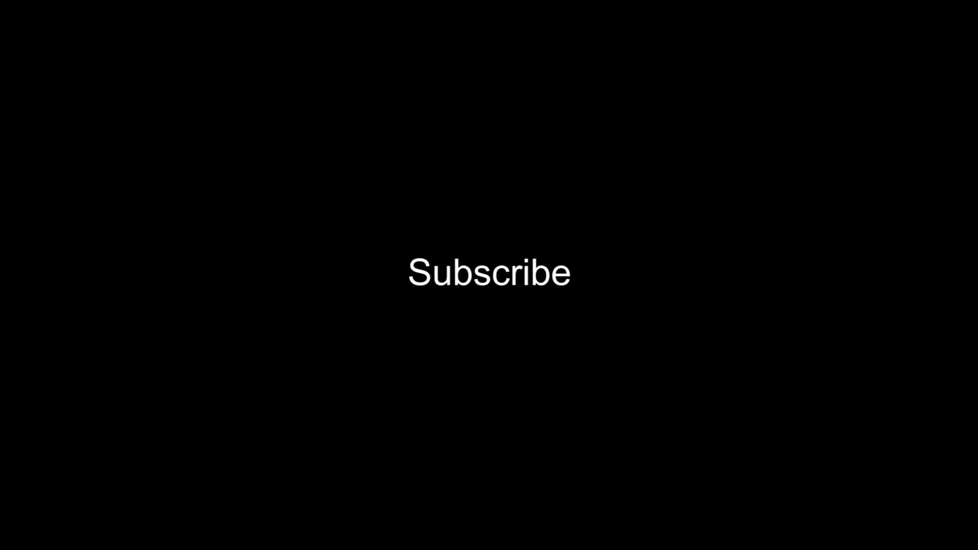